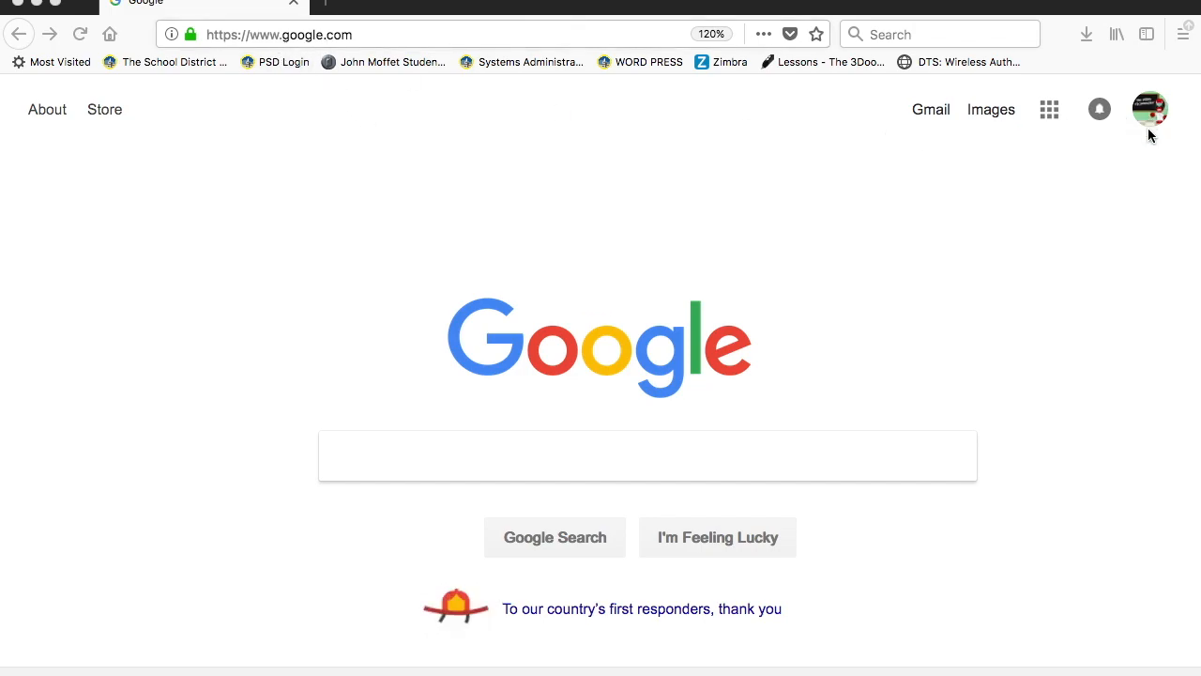
# - Browse the Google apps panel on google.com (Account, Gmail, Drive, Docs, Sheets), then close it
pyautogui.click(1050, 110)
pyautogui.scroll(-5, 1027, 279)
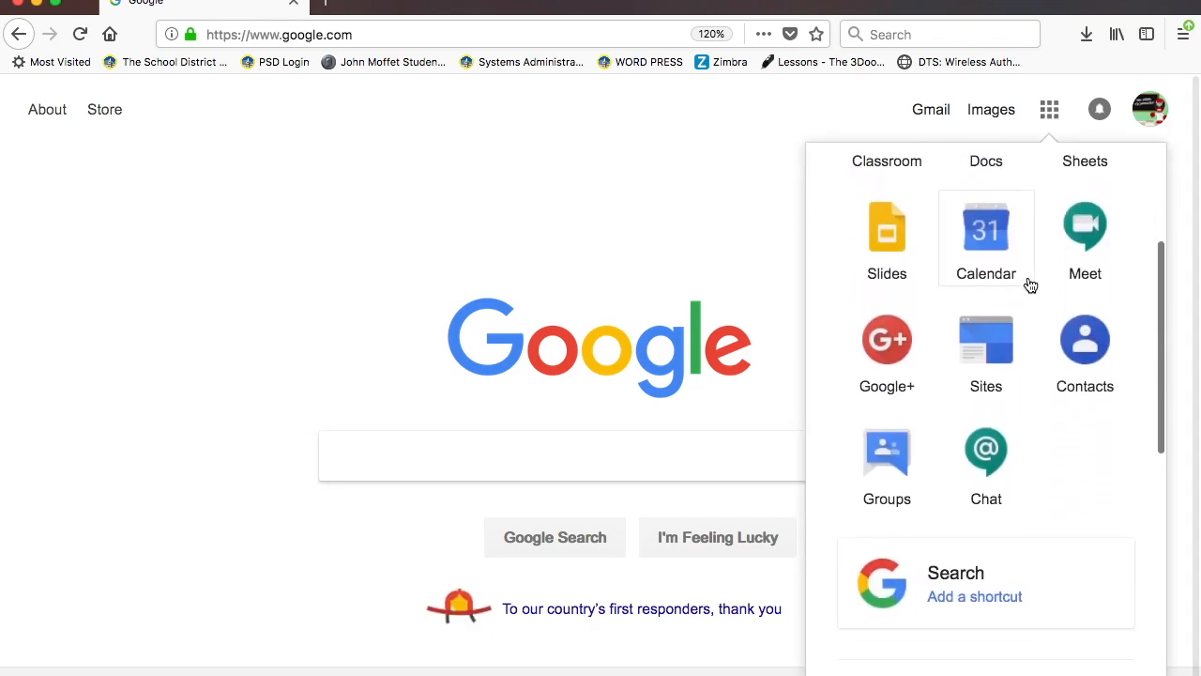
pyautogui.scroll(-10, 1031, 284)
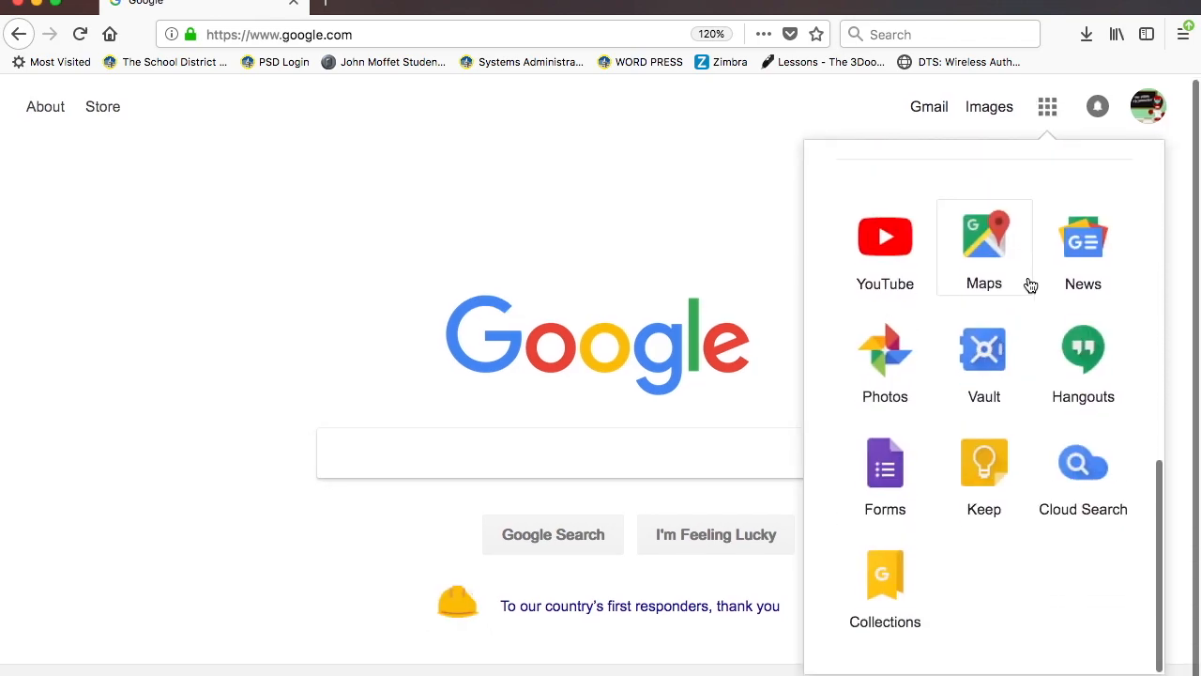
pyautogui.scroll(10, 1029, 285)
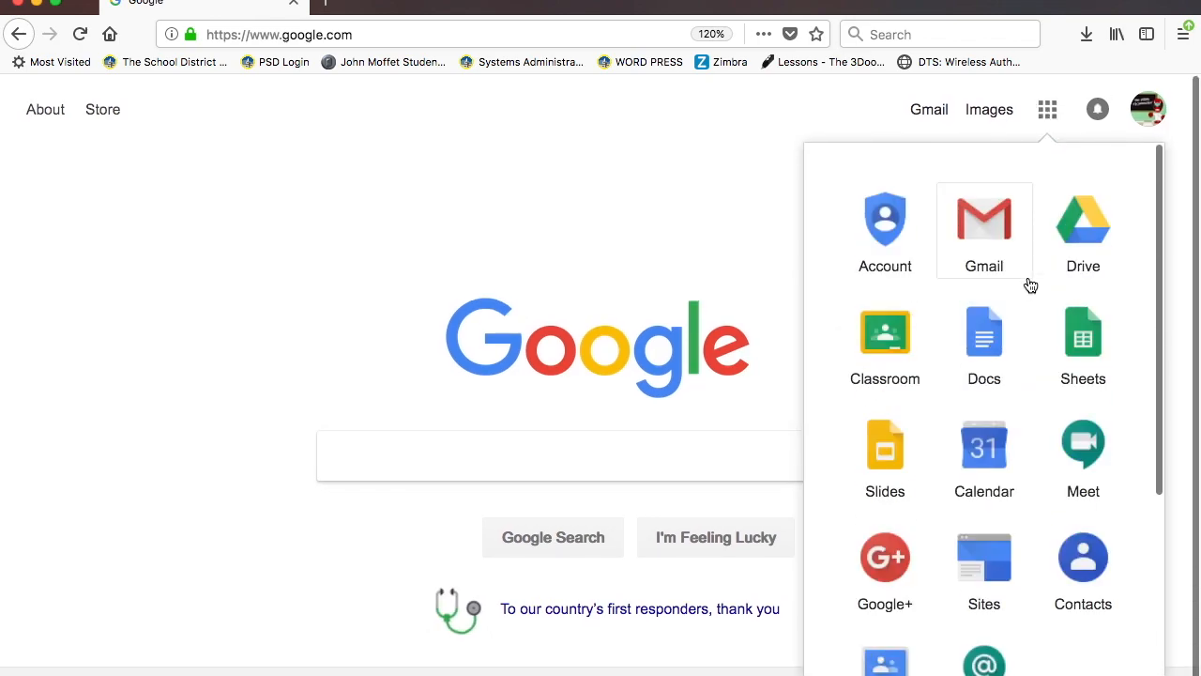
pyautogui.click(584, 129)
# - Go to docs.google.com/drawings from the address bar to start a new untitled drawing
pyautogui.doubleClick(447, 38)
pyautogui.click(448, 37)
pyautogui.tripleClick(447, 37)
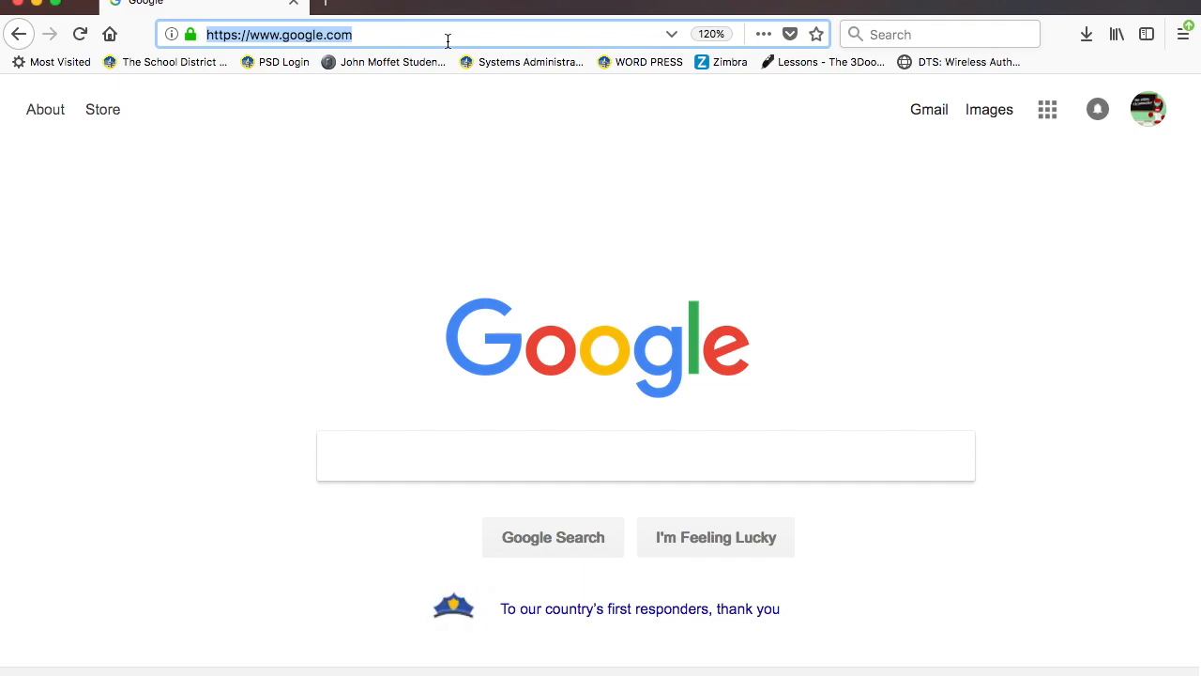
pyautogui.write('docs.')
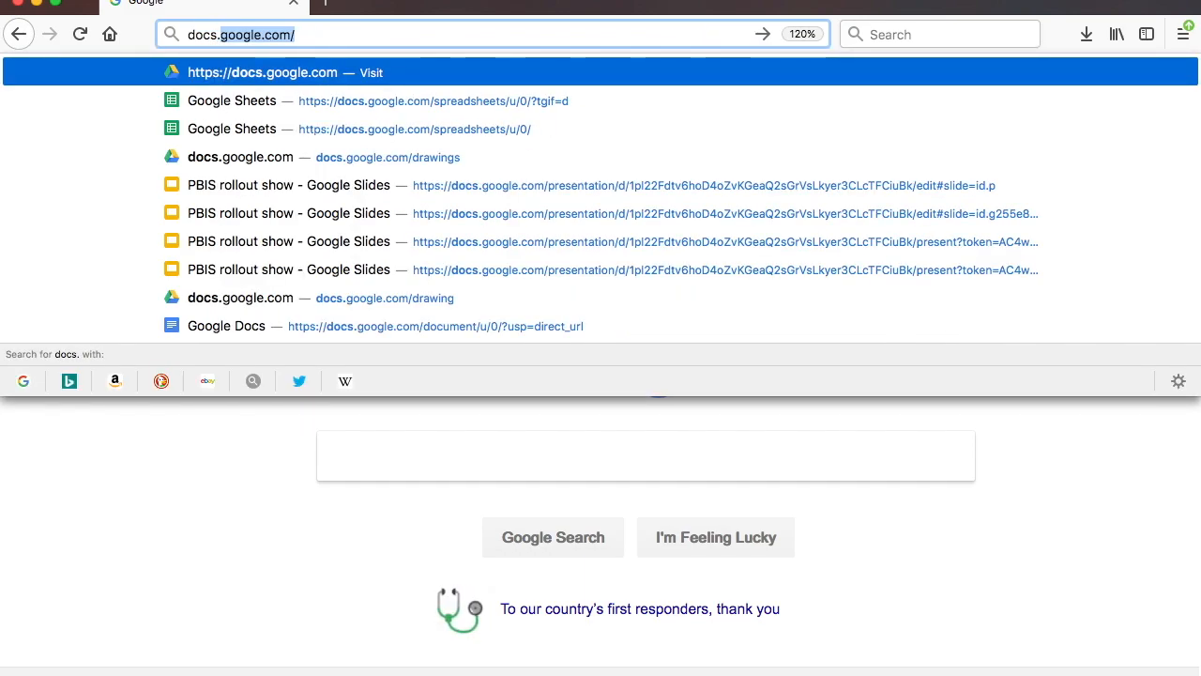
pyautogui.press('Right')
pyautogui.write('drawings')
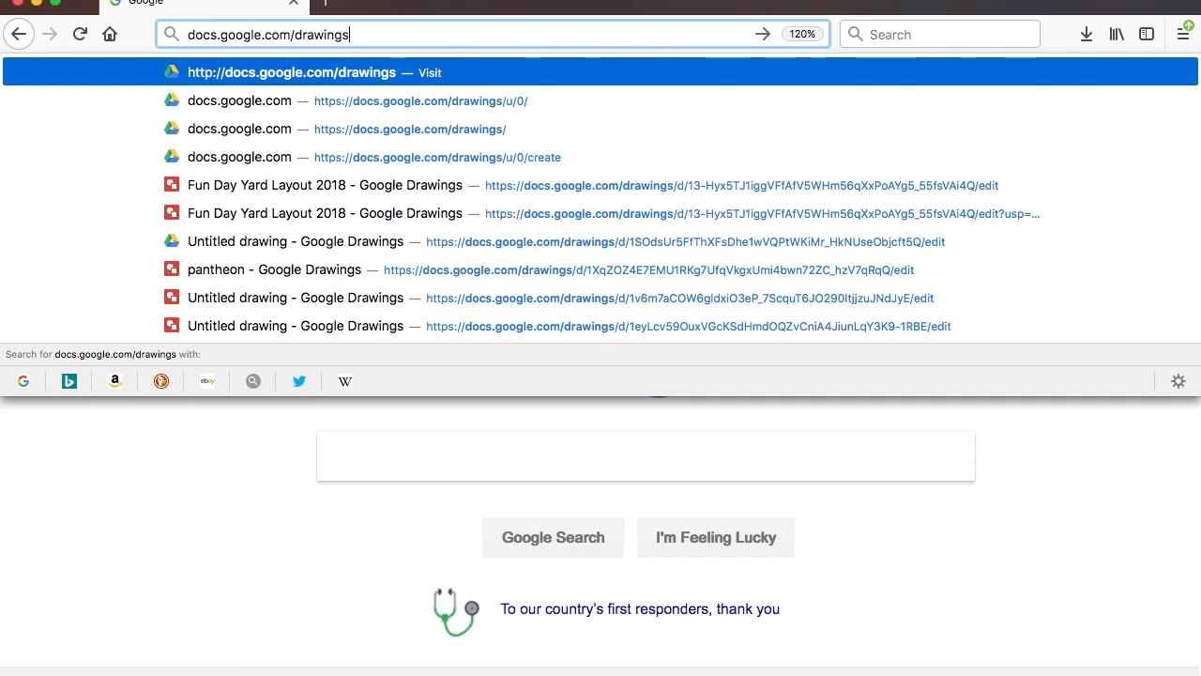
pyautogui.press('Return')
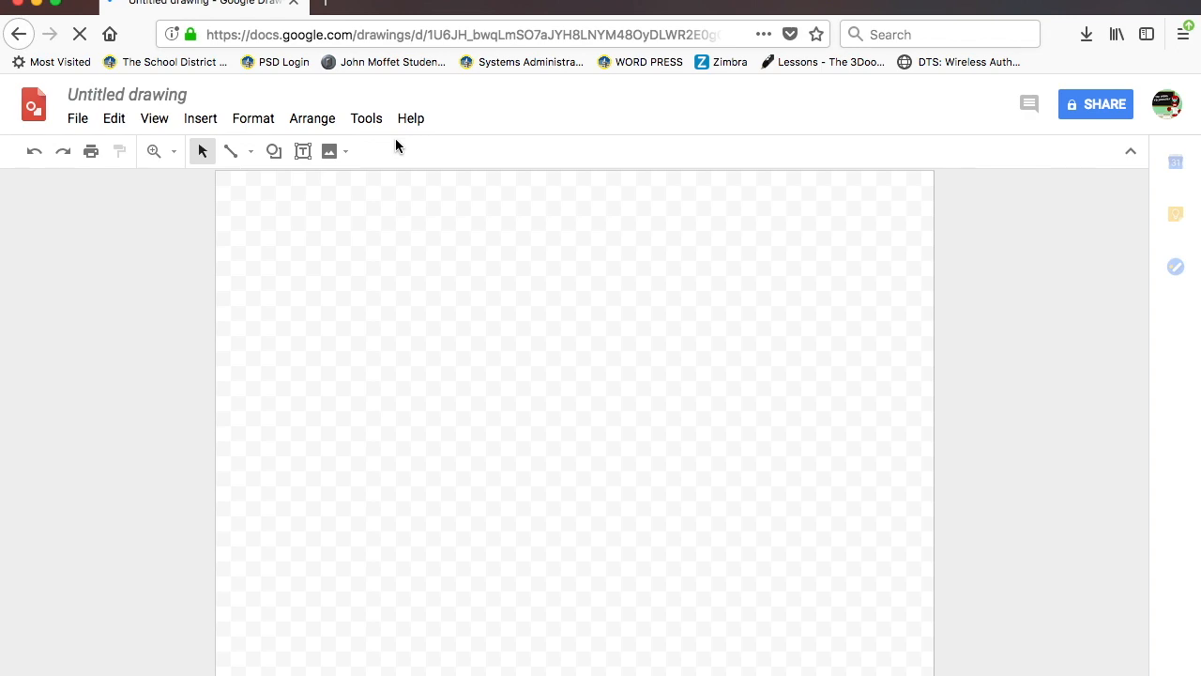
# - Change the 'Untitled drawing' title to 'MrD fruit face'
pyautogui.click(168, 95)
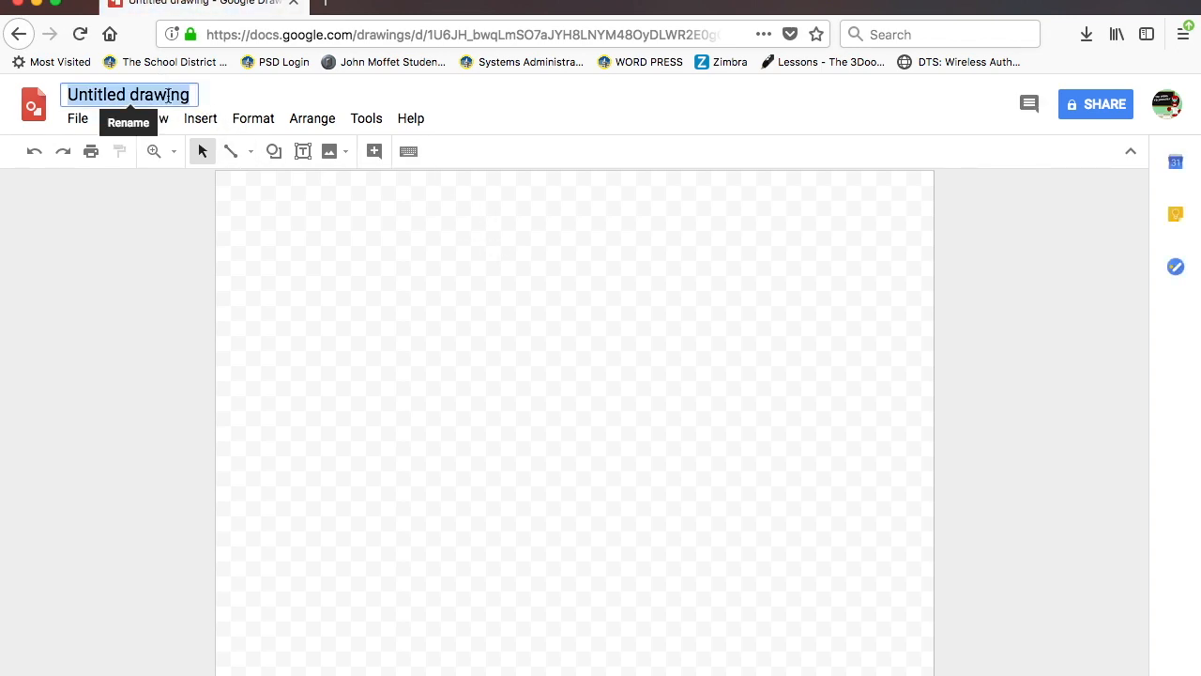
pyautogui.write('Mr')
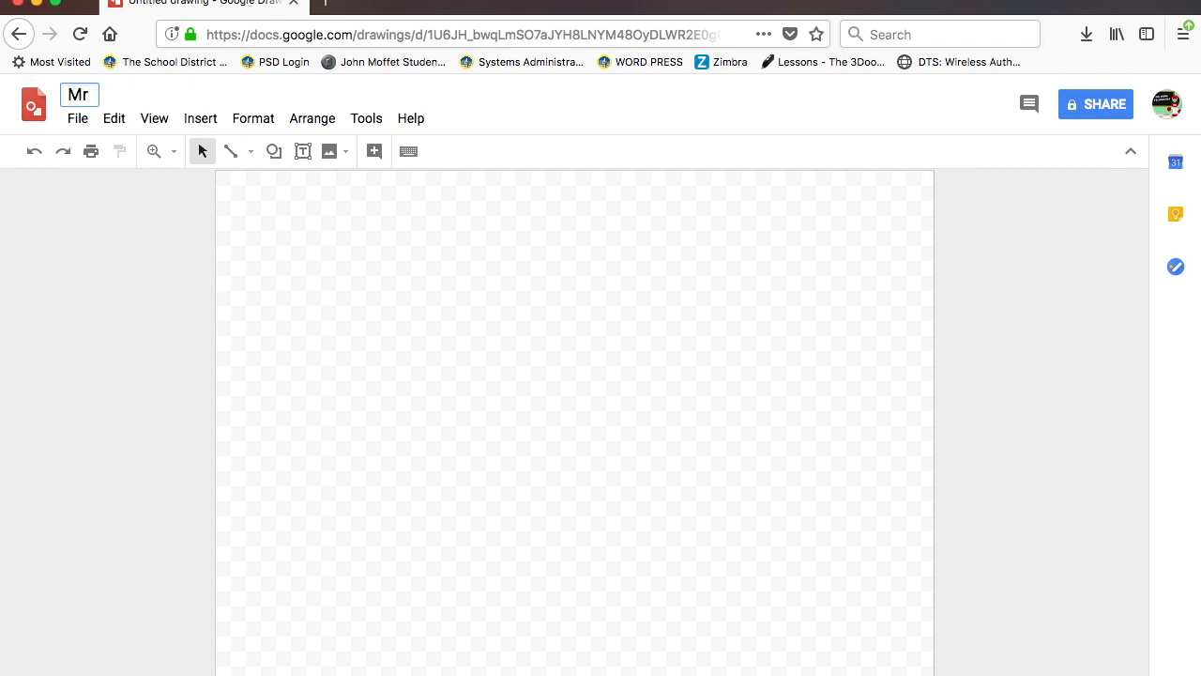
pyautogui.write('D fruit face')
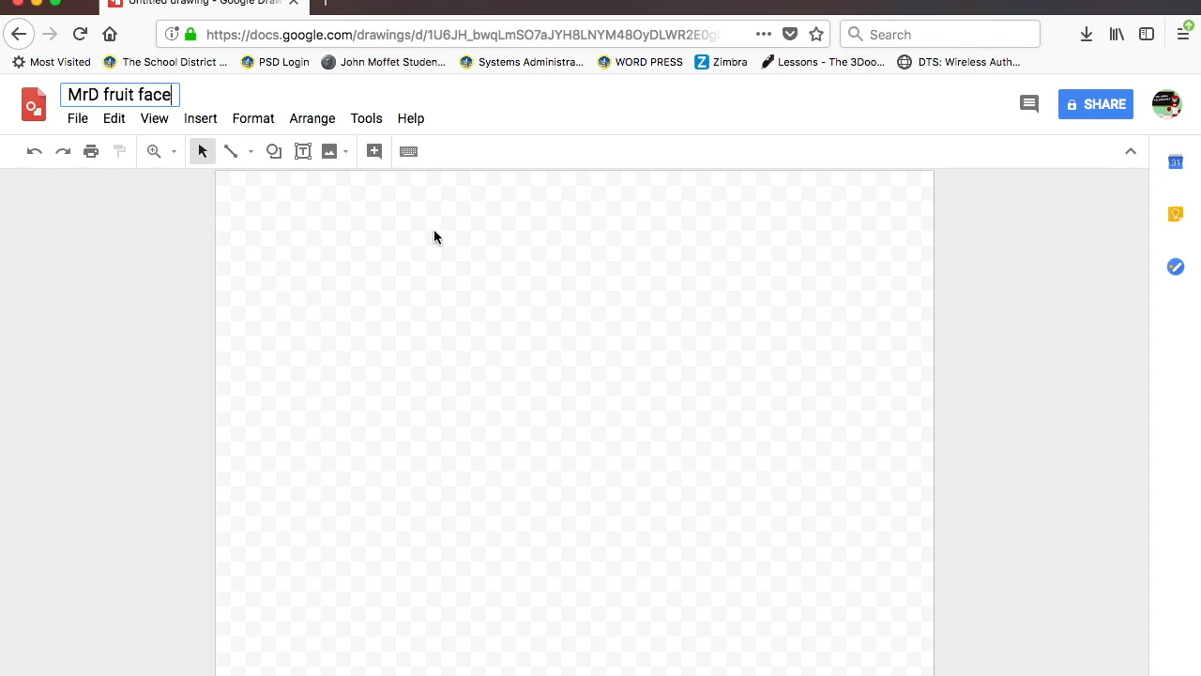
pyautogui.click(122, 239)
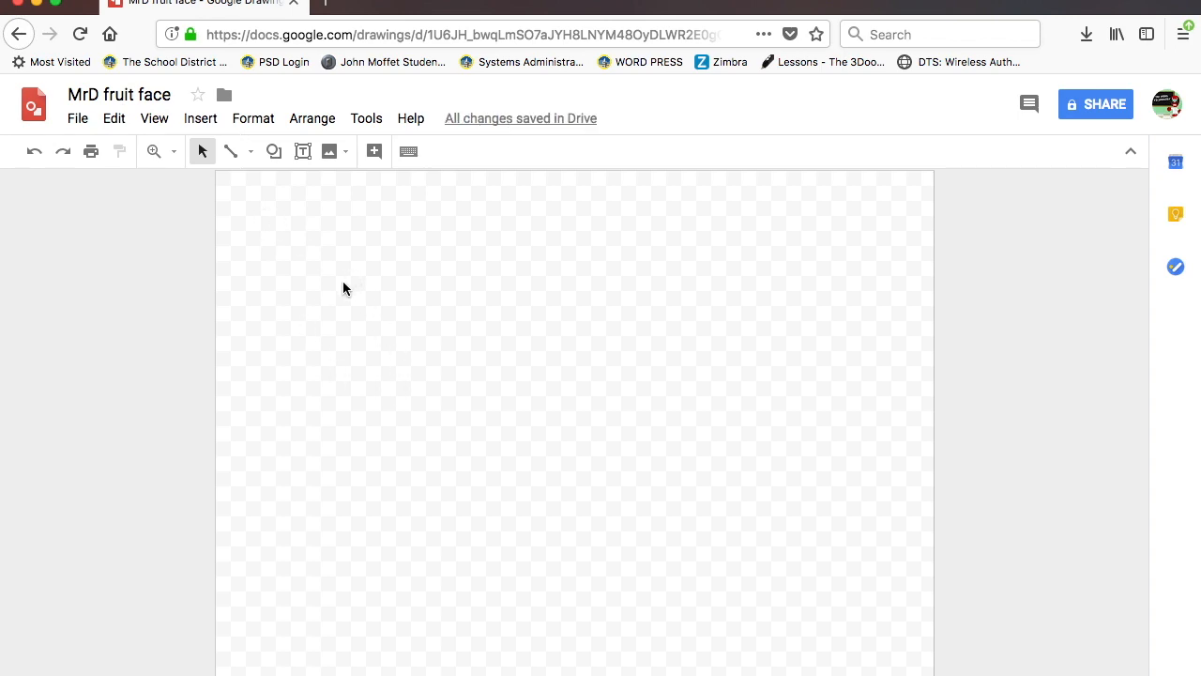
# - Open the Drive image picker via Insert > Image and show the Recent fruit images
pyautogui.click(200, 118)
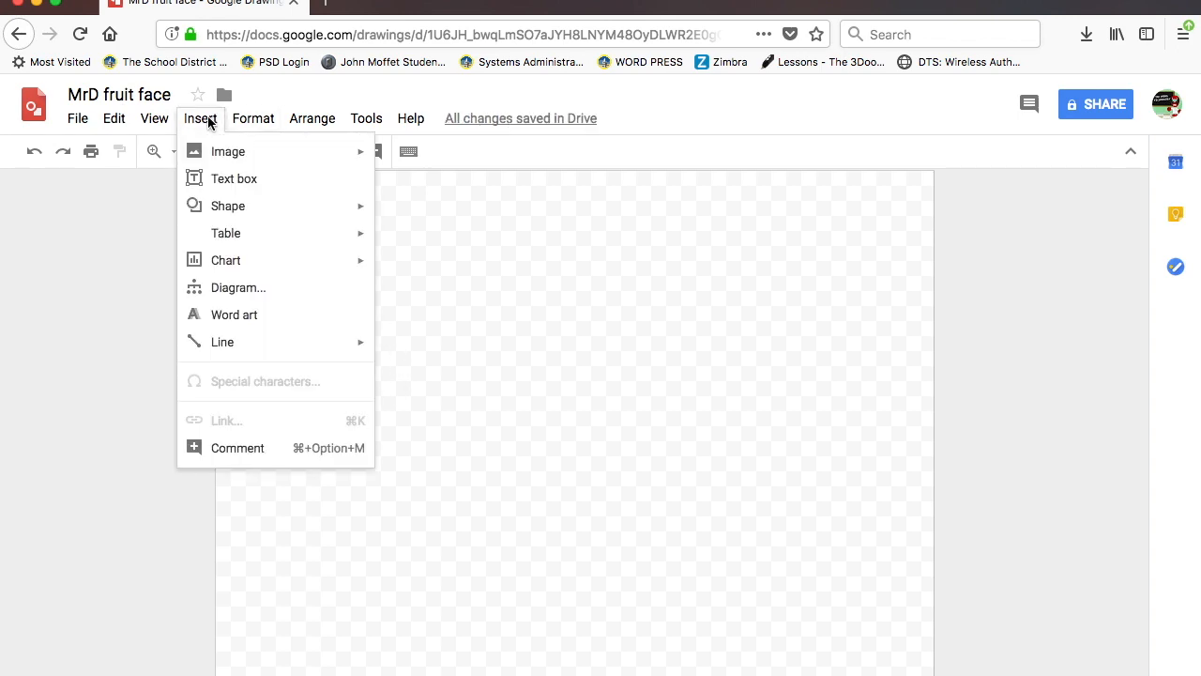
pyautogui.moveTo(215, 159)
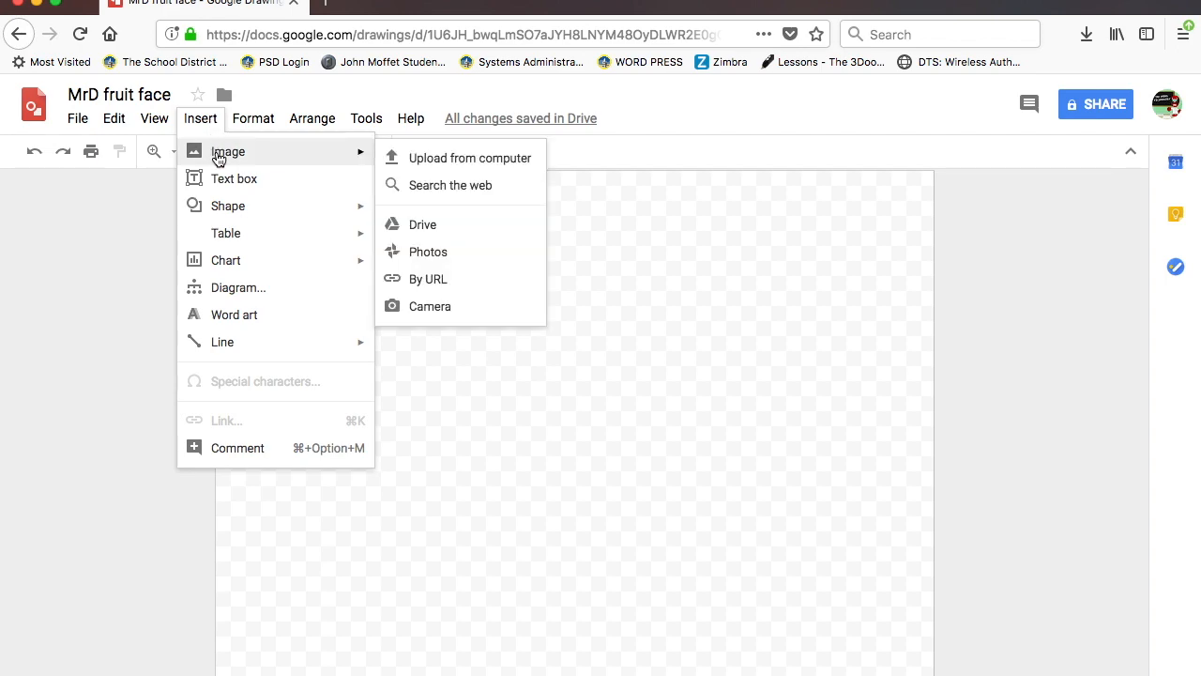
pyautogui.click(424, 226)
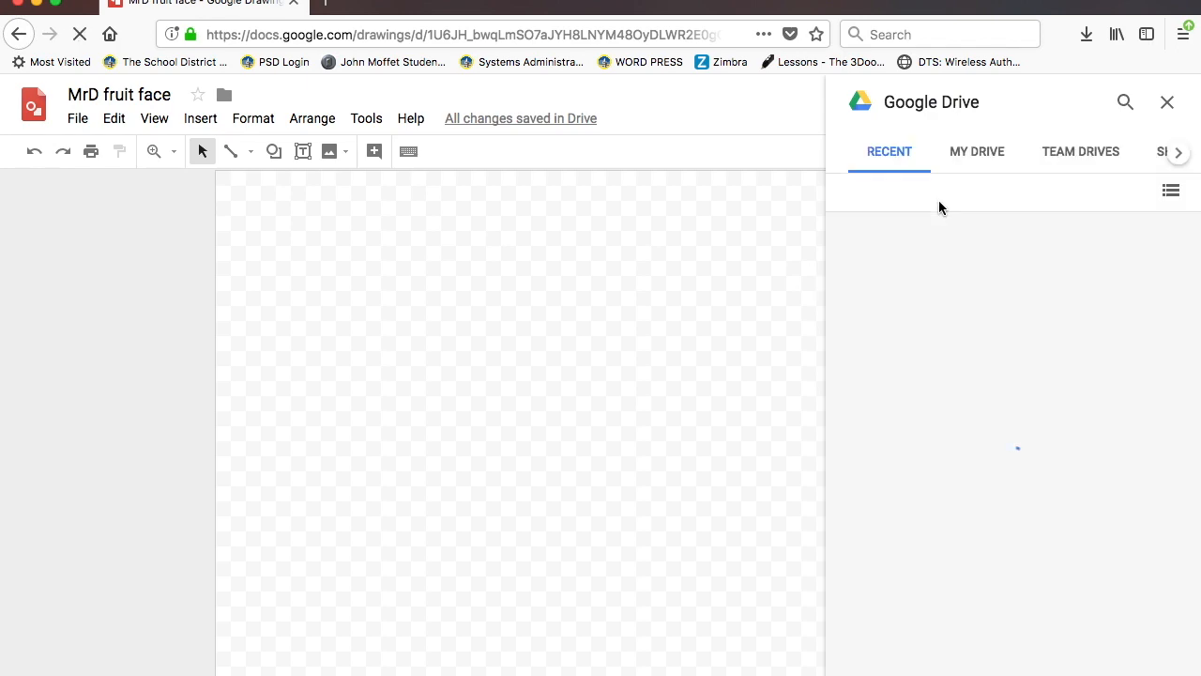
pyautogui.click(1179, 156)
pyautogui.click(1120, 155)
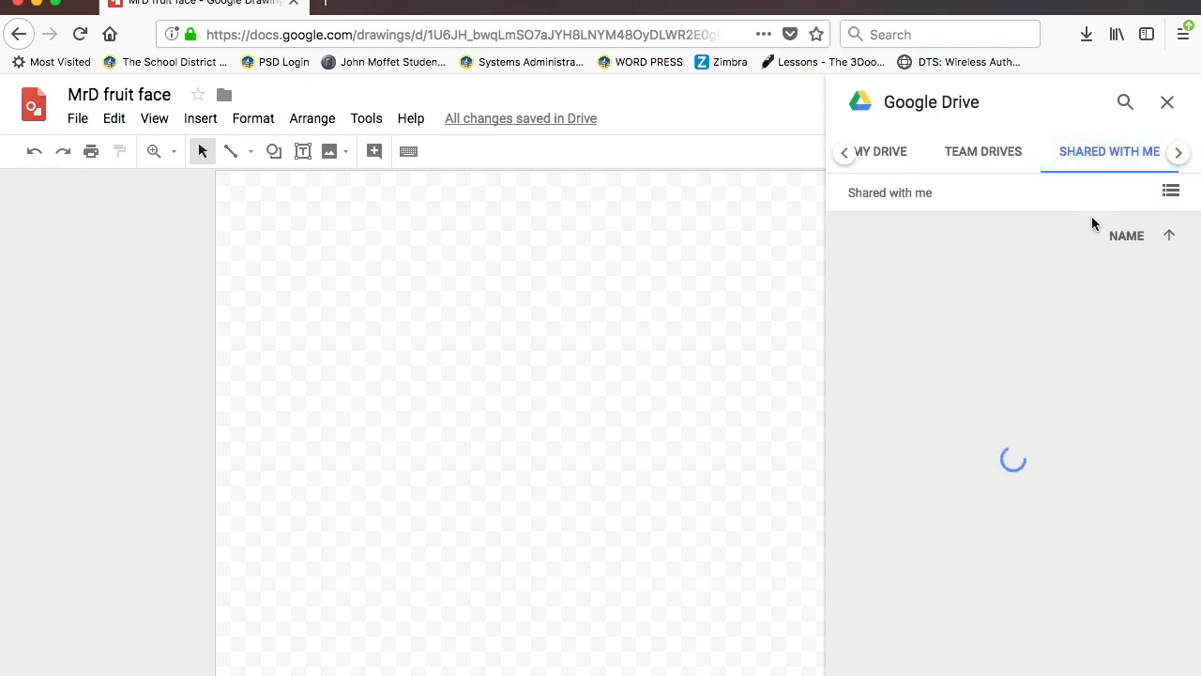
pyautogui.click(845, 152)
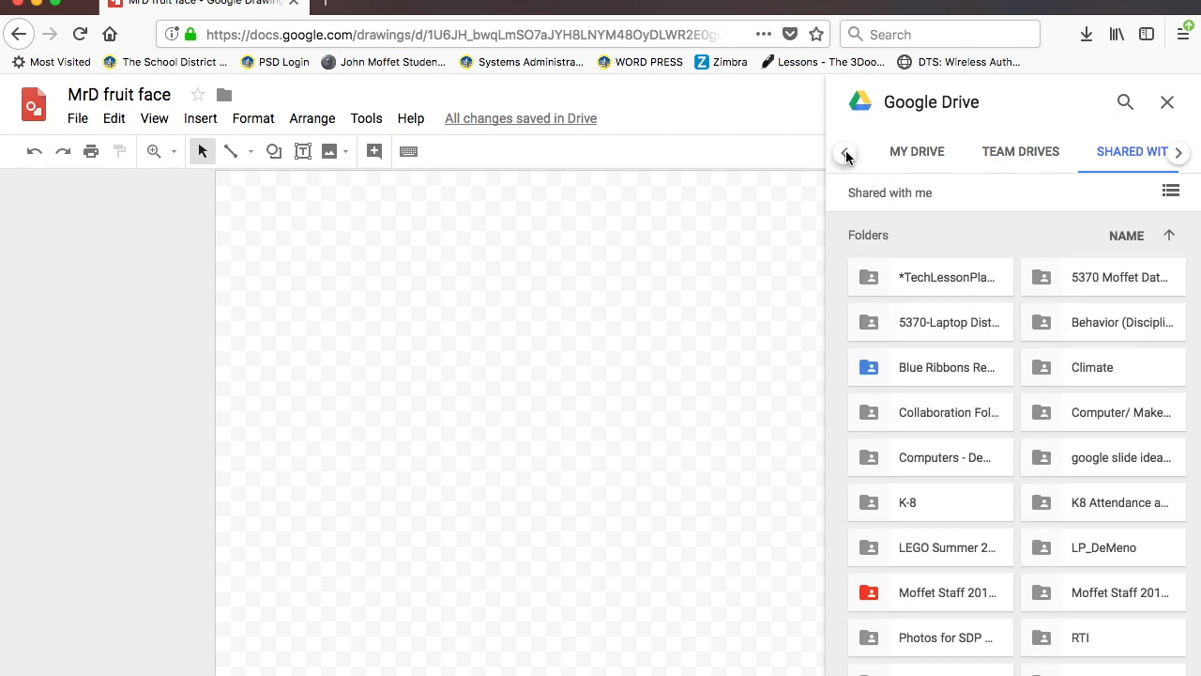
pyautogui.click(845, 152)
pyautogui.click(871, 157)
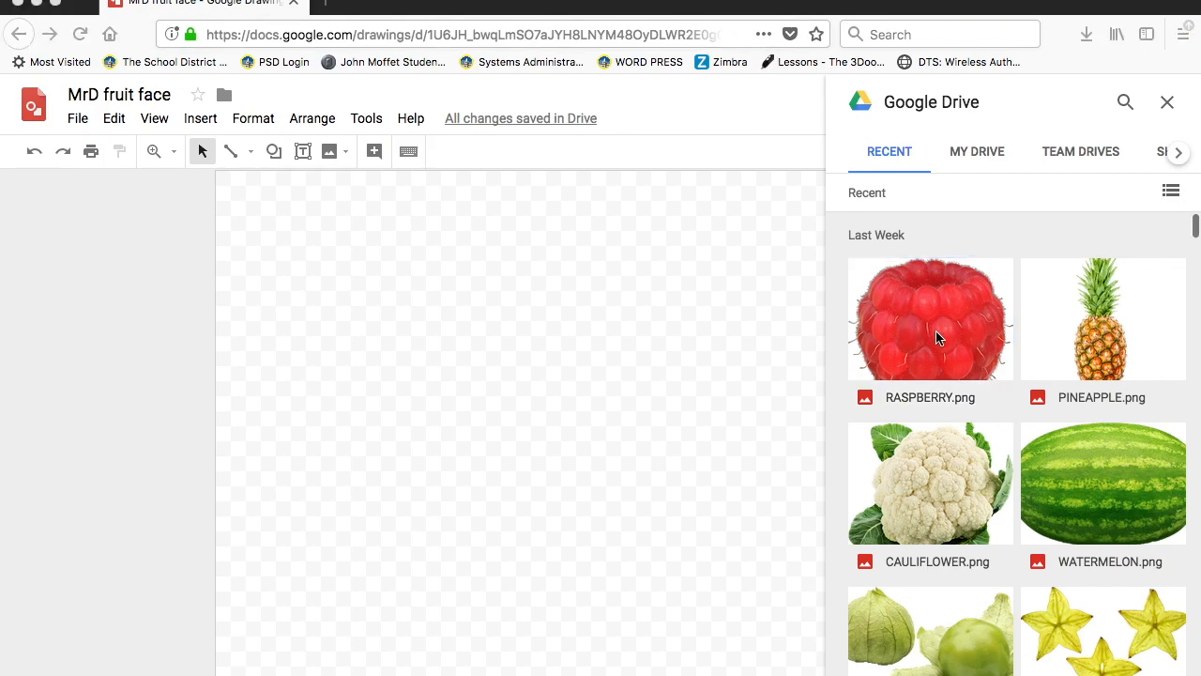
pyautogui.scroll(-5, 935, 330)
pyautogui.scroll(5, 936, 338)
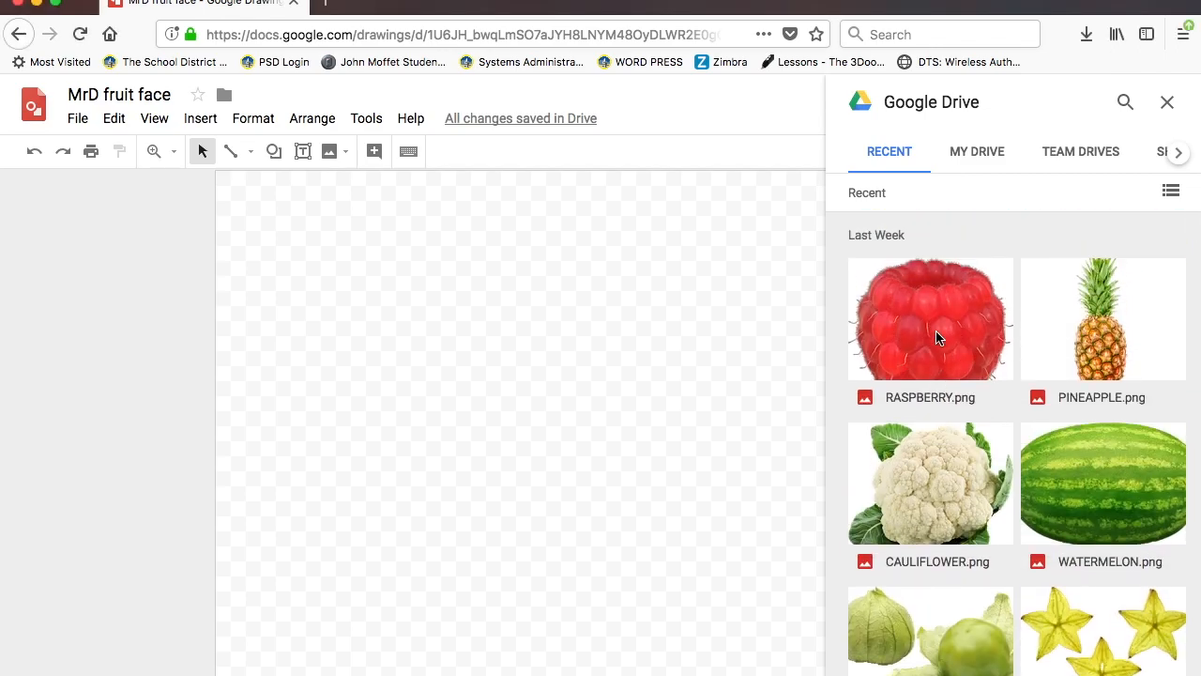
pyautogui.moveTo(919, 463); pyautogui.dragTo(486, 418)
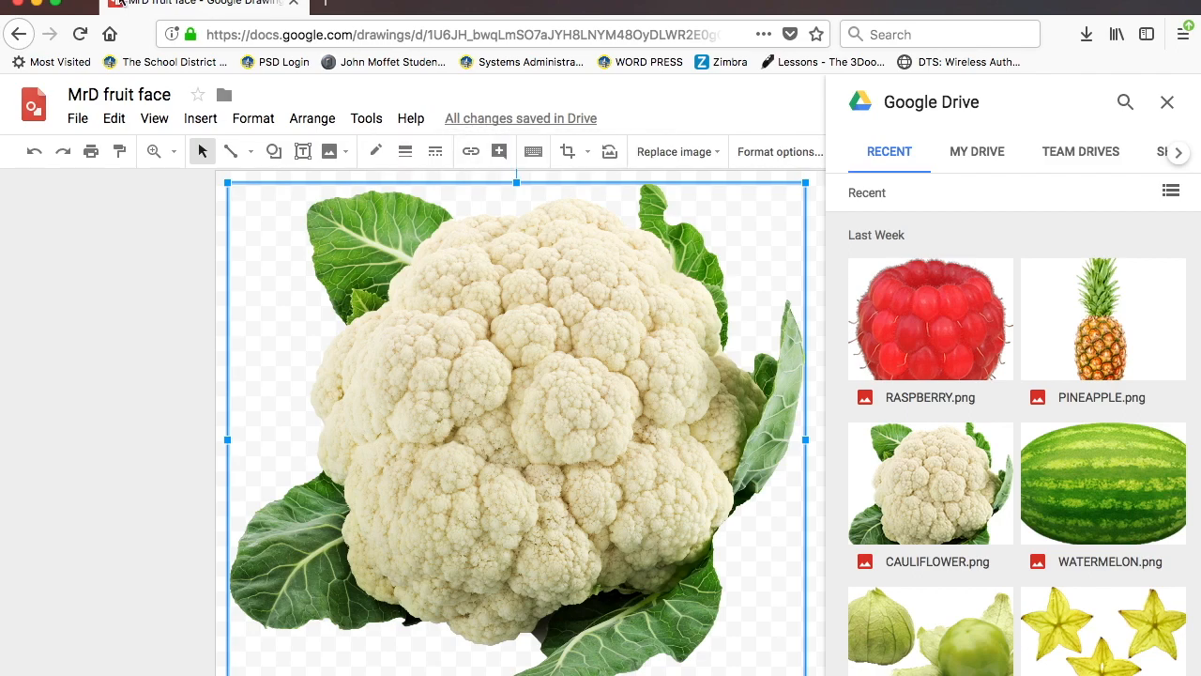
pyautogui.click(111, 124)
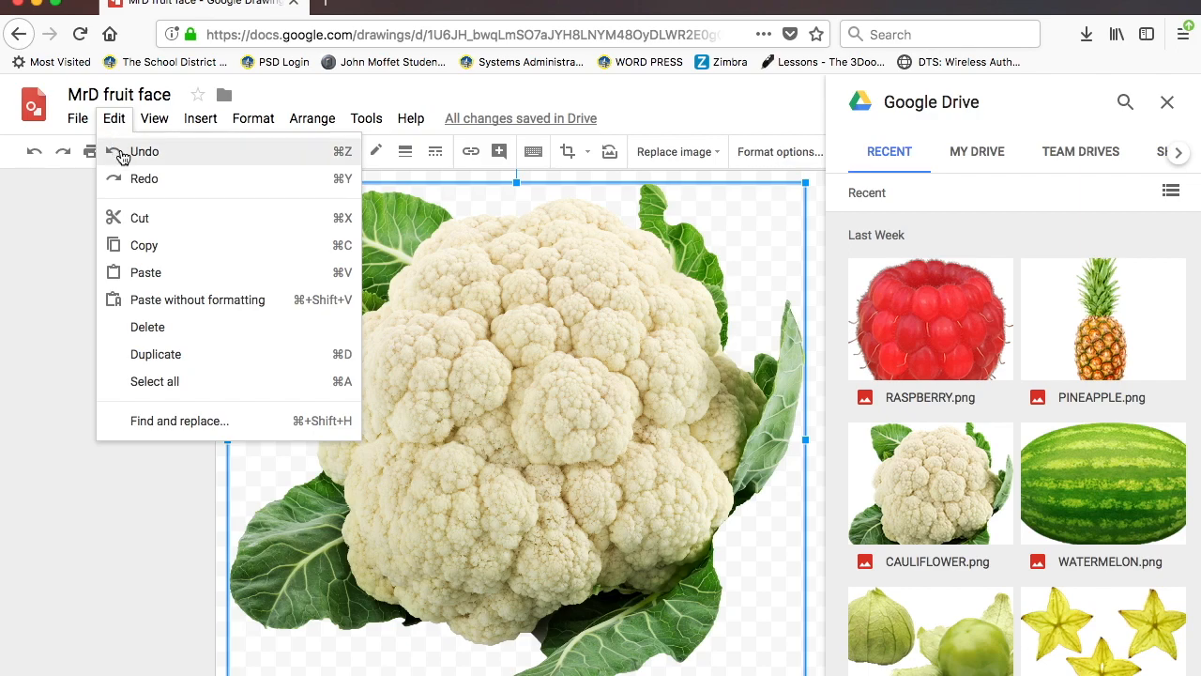
pyautogui.click(348, 160)
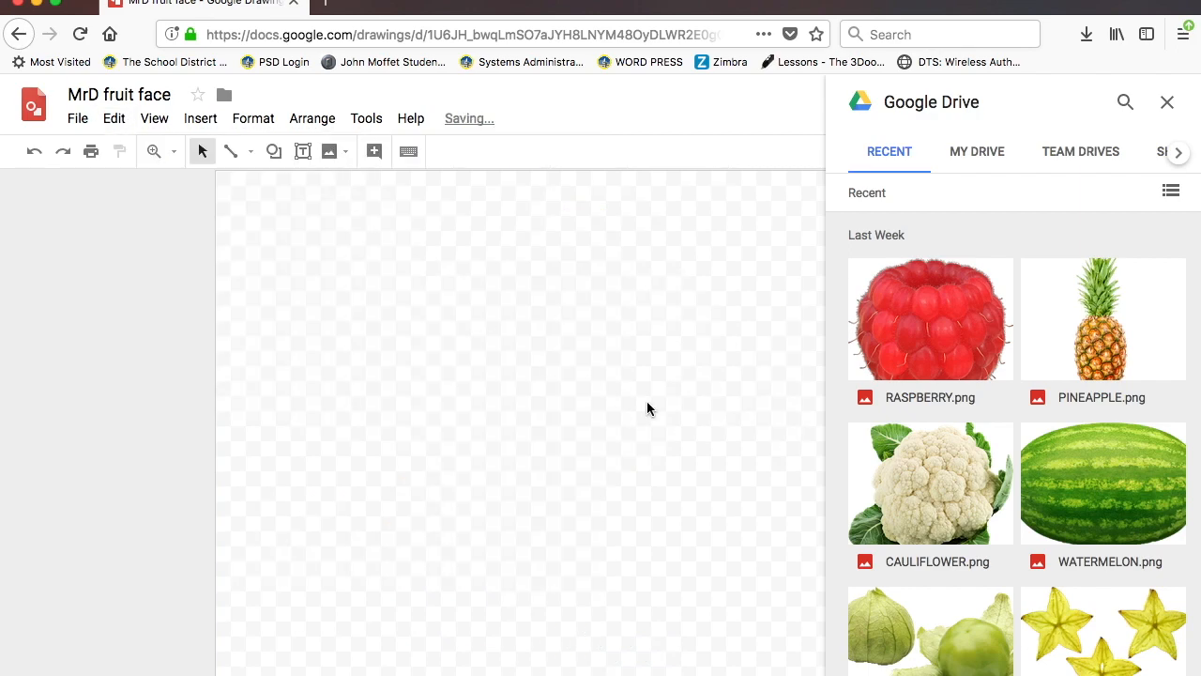
pyautogui.scroll(-10, 974, 414)
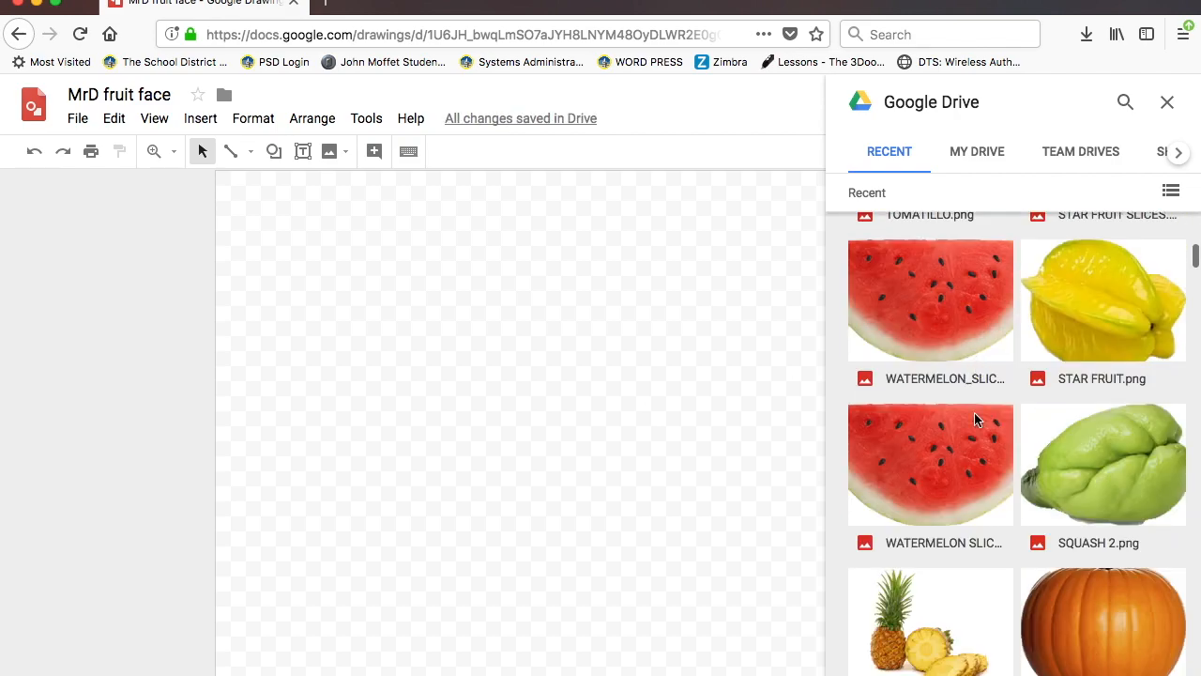
pyautogui.scroll(-6, 974, 412)
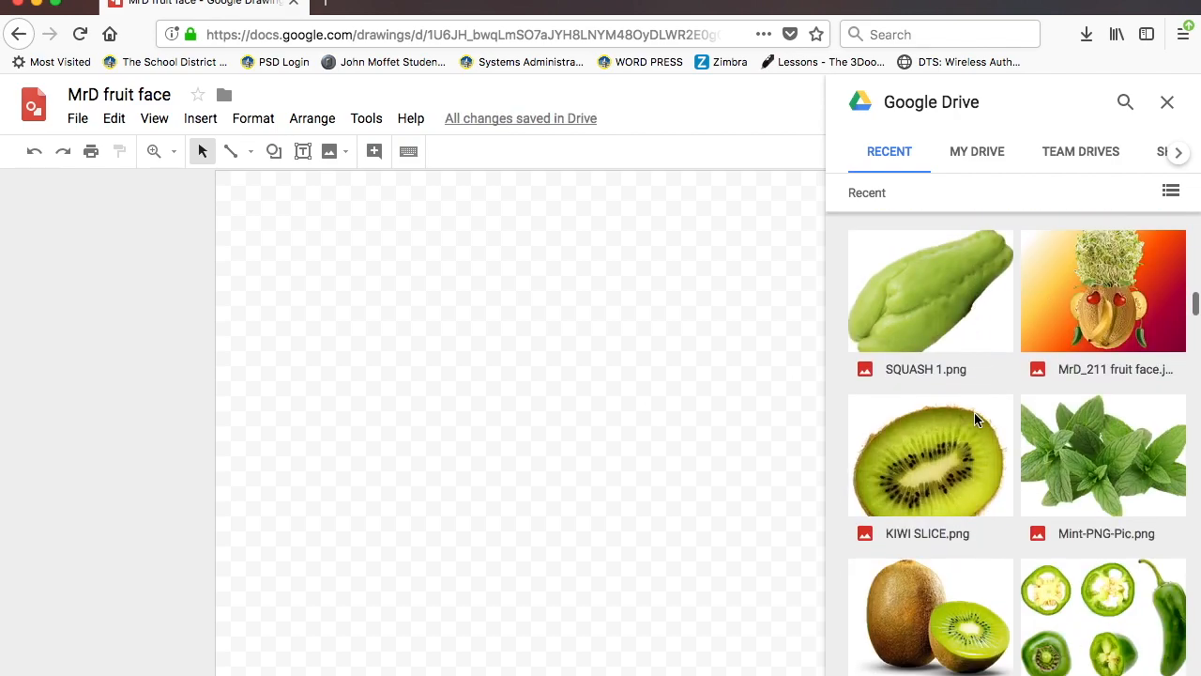
pyautogui.scroll(1, 1014, 343)
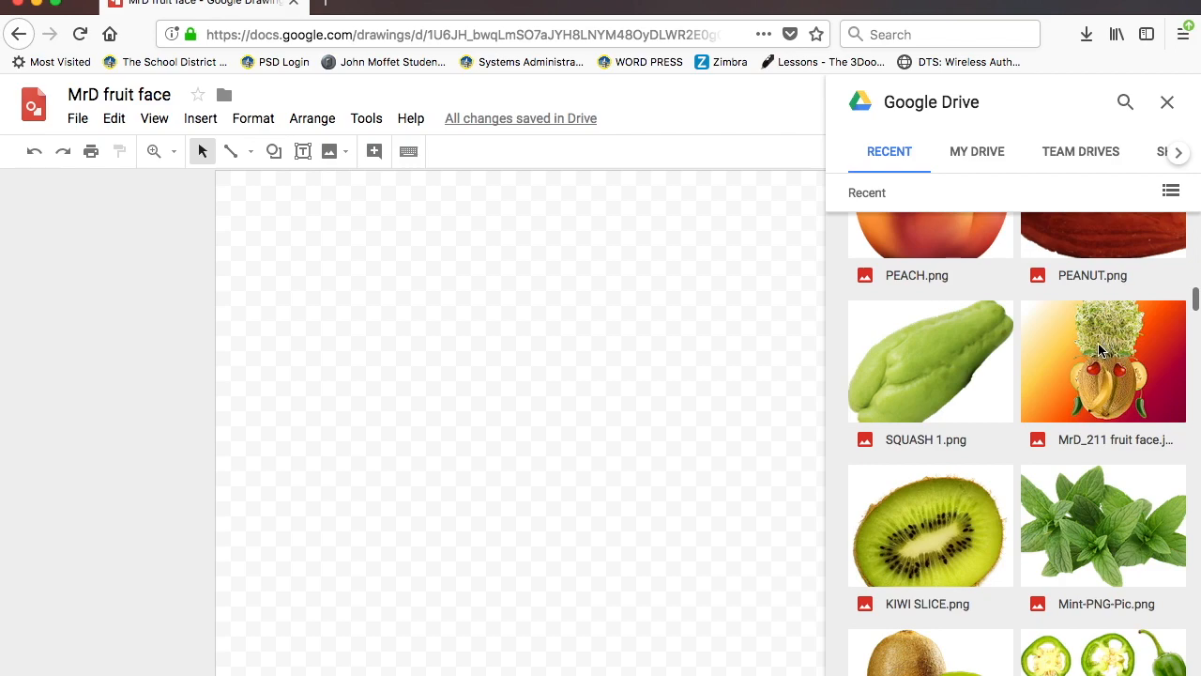
pyautogui.scroll(-10, 987, 492)
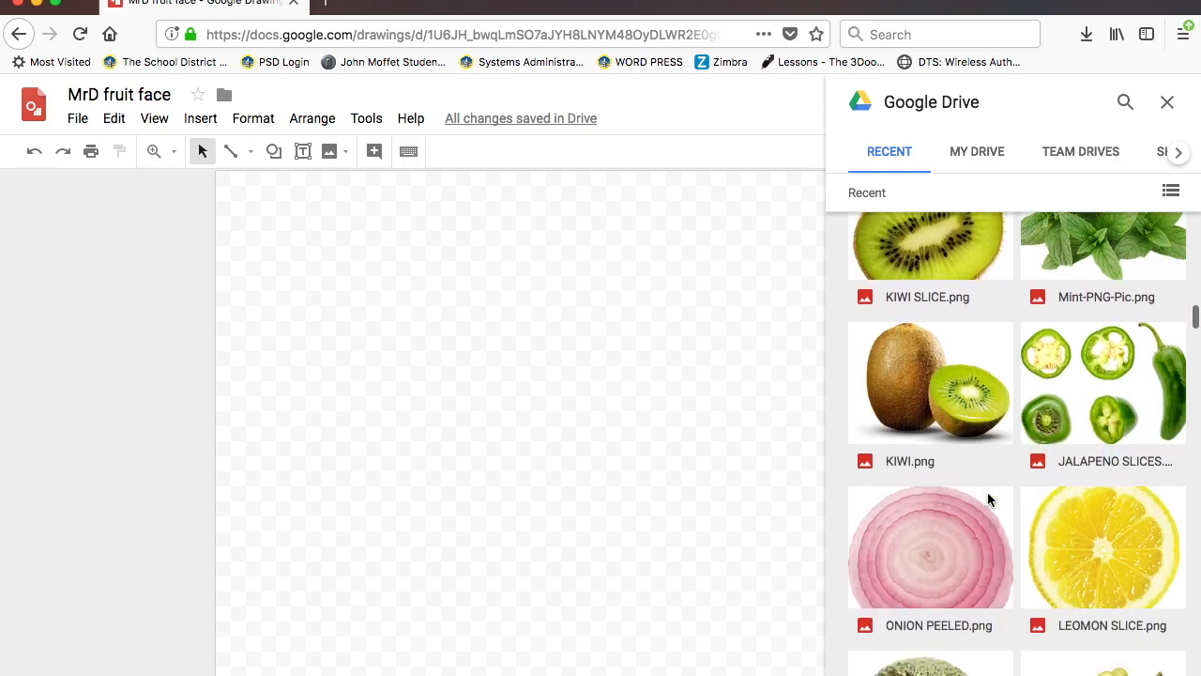
pyautogui.scroll(15, 987, 497)
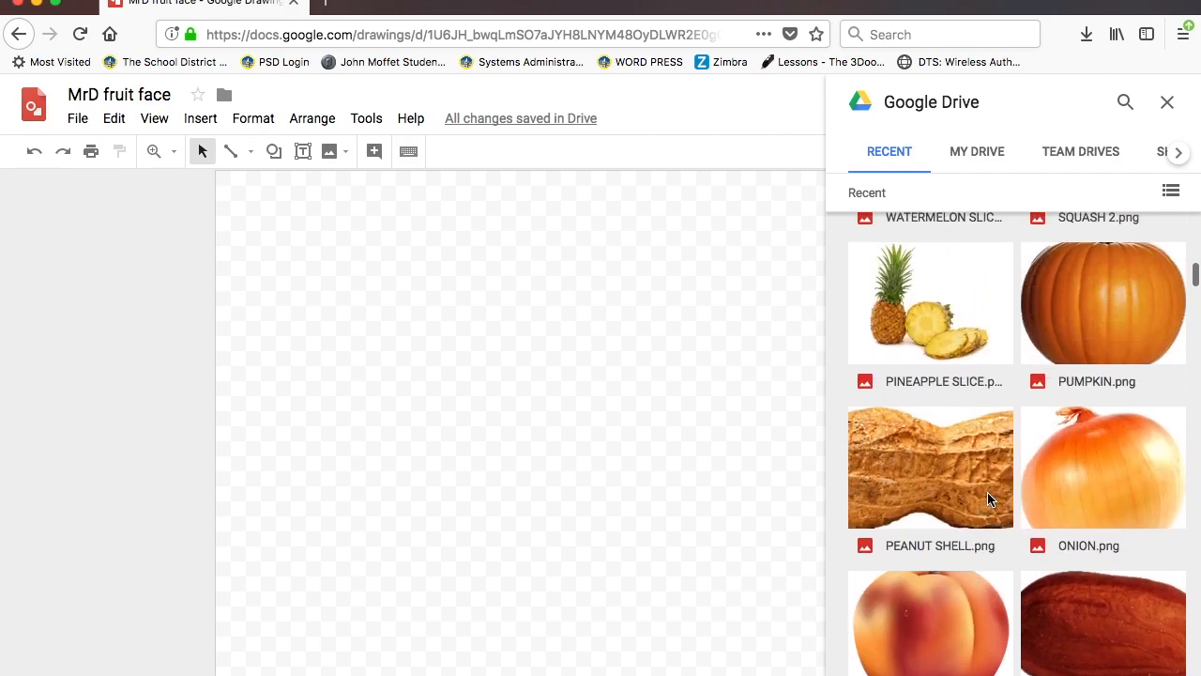
# - Drag RASPBERRY.png onto the canvas and set the page zoom to 110%
pyautogui.click(936, 341)
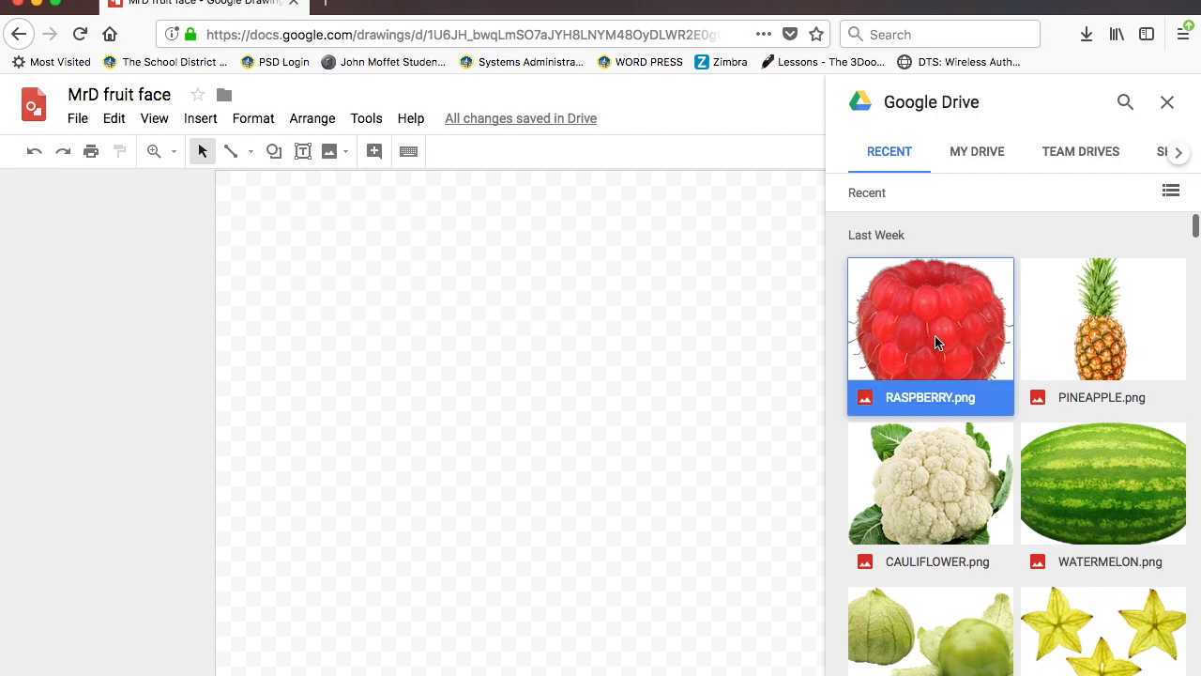
pyautogui.moveTo(936, 342); pyautogui.dragTo(552, 409)
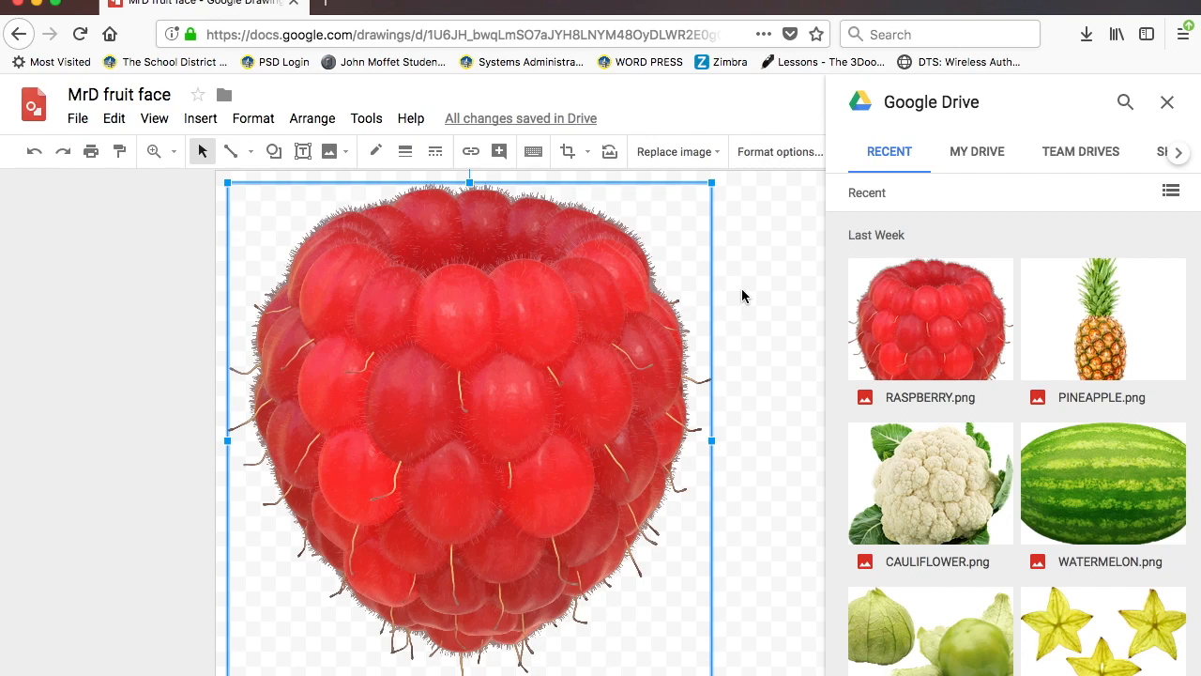
pyautogui.hotkey('ctrl', '-')
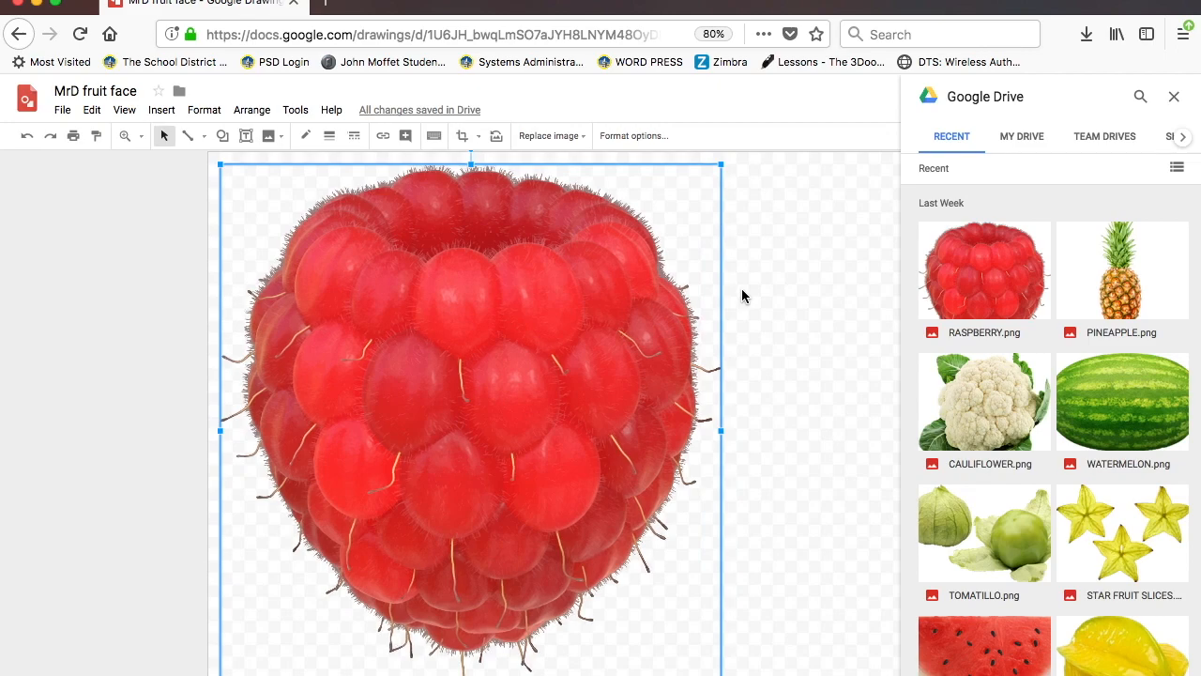
pyautogui.hotkey('ctrl', '+')
pyautogui.hotkey('ctrl', '+')
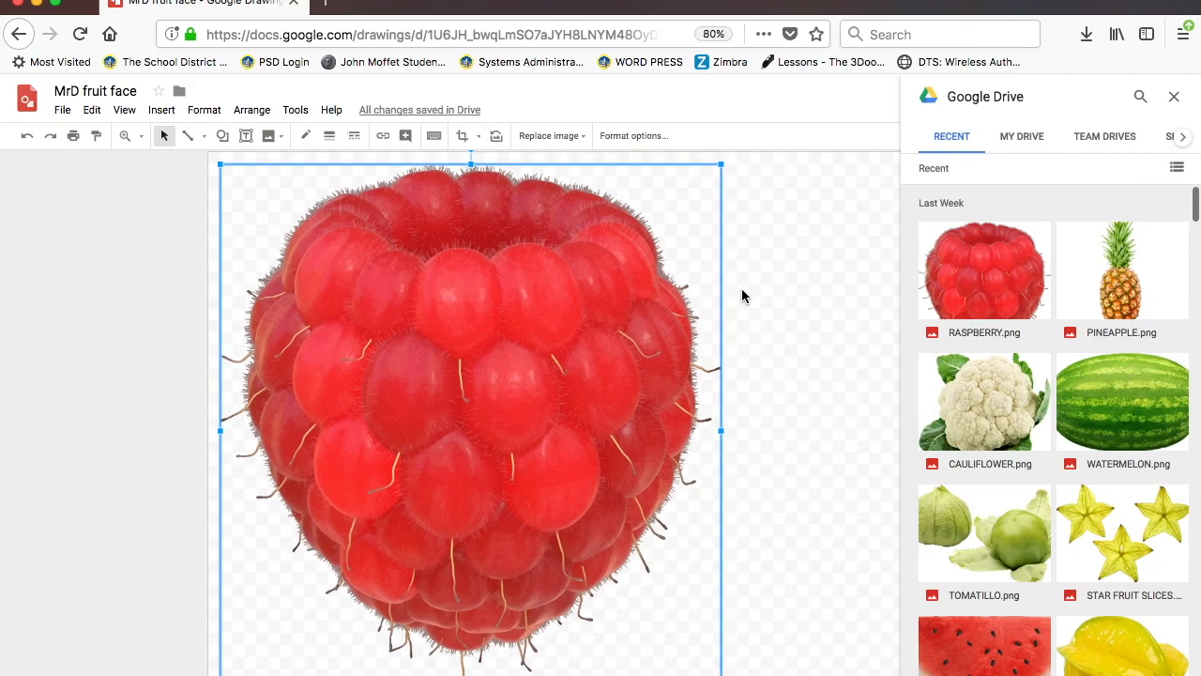
pyautogui.hotkey('ctrl', '+')
pyautogui.hotkey('ctrl', '+')
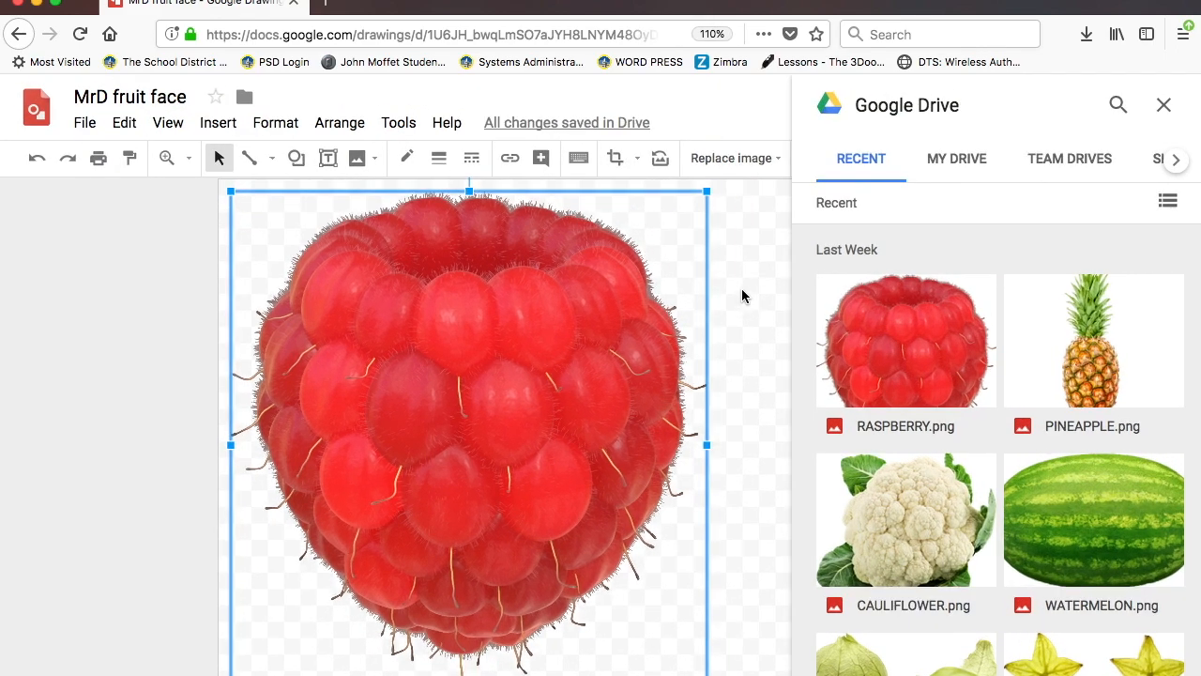
# - Shrink the raspberry from its right corners to about two-thirds size, undoing an accidental rotation
pyautogui.moveTo(709, 190); pyautogui.dragTo(652, 250)
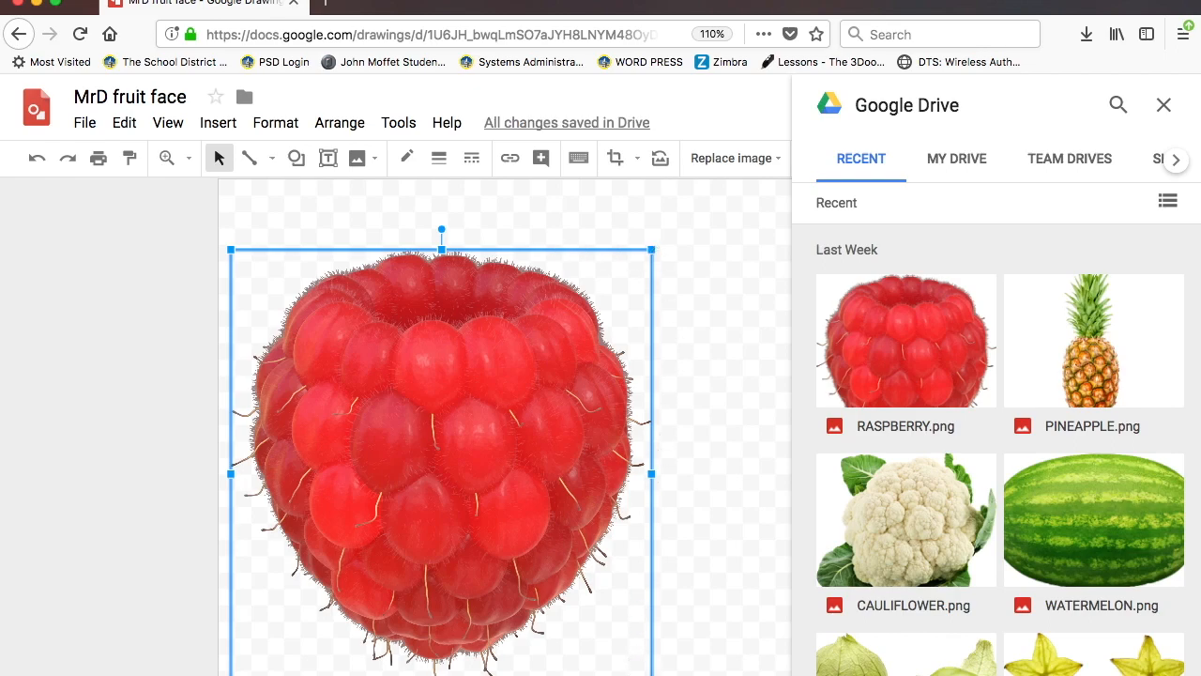
pyautogui.moveTo(652, 674); pyautogui.dragTo(567, 589)
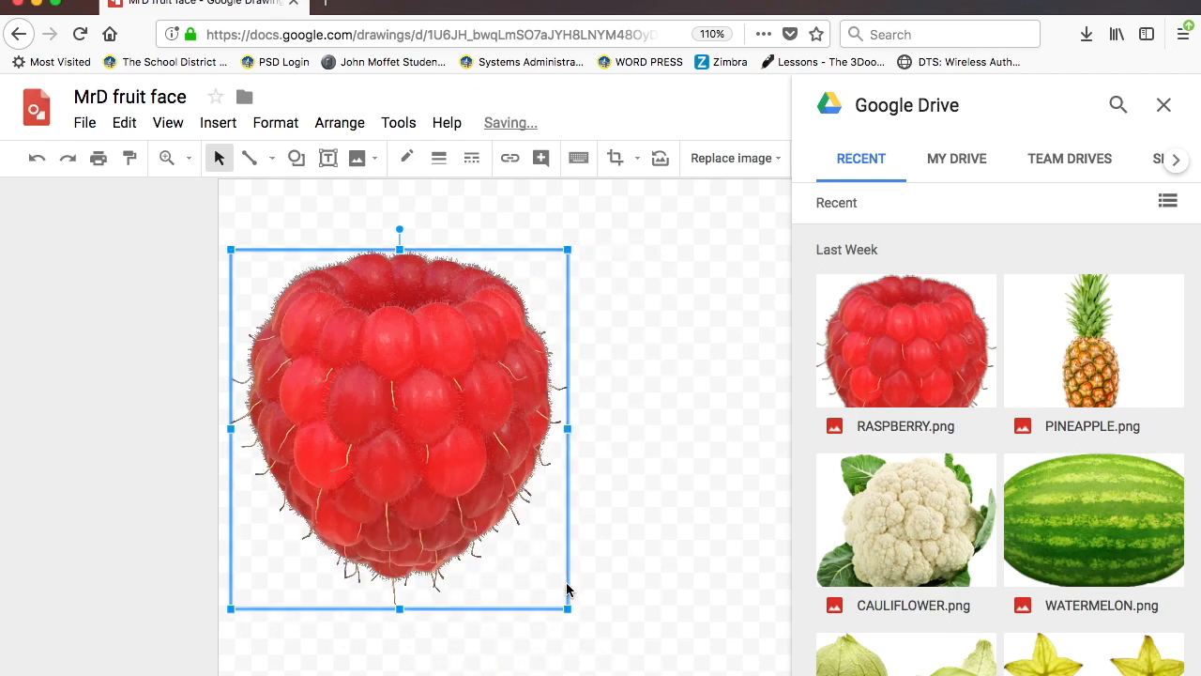
pyautogui.moveTo(400, 229); pyautogui.dragTo(398, 550)
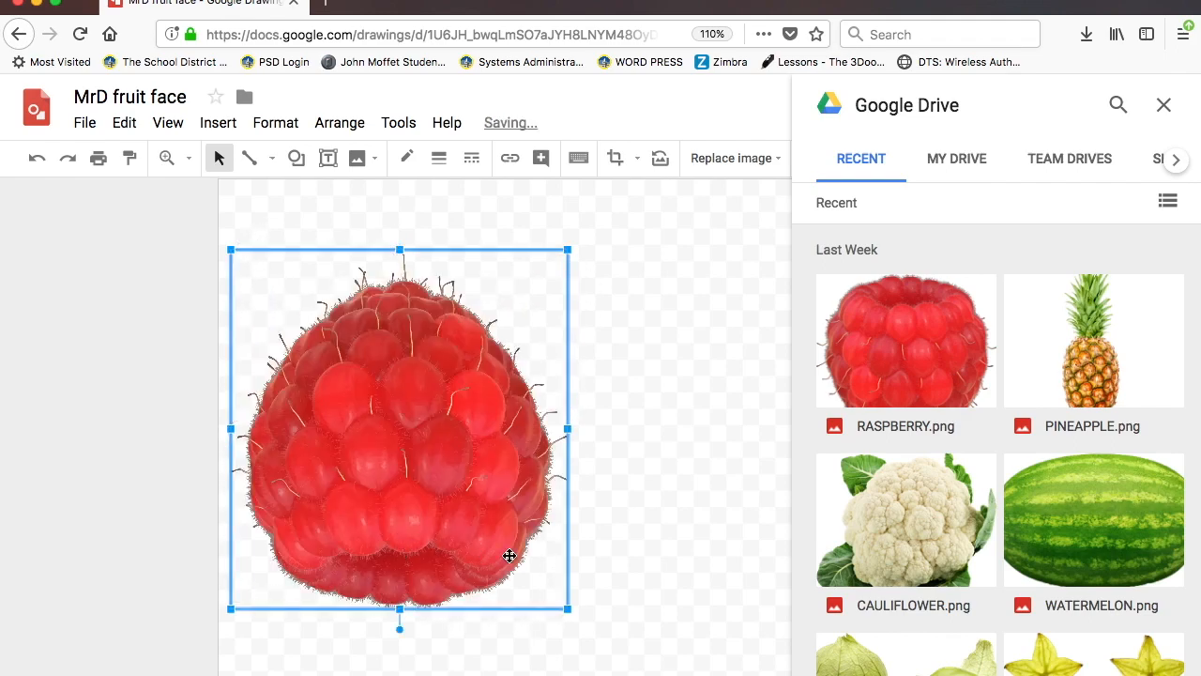
pyautogui.press('super+z')
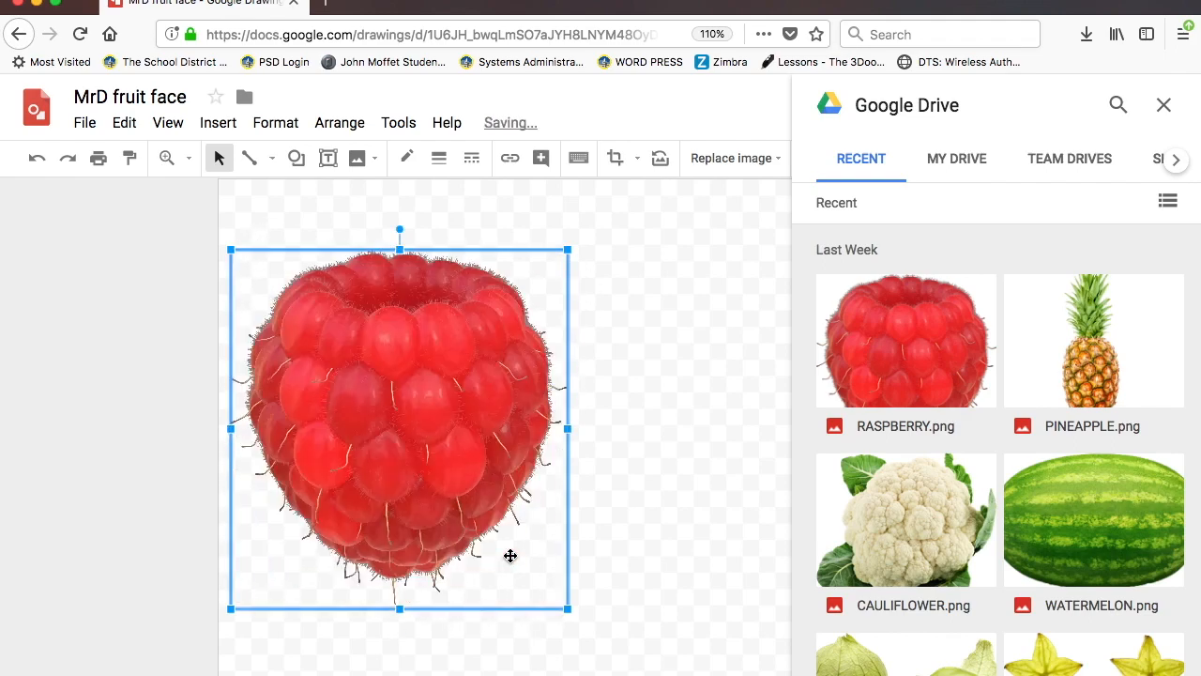
pyautogui.click(124, 124)
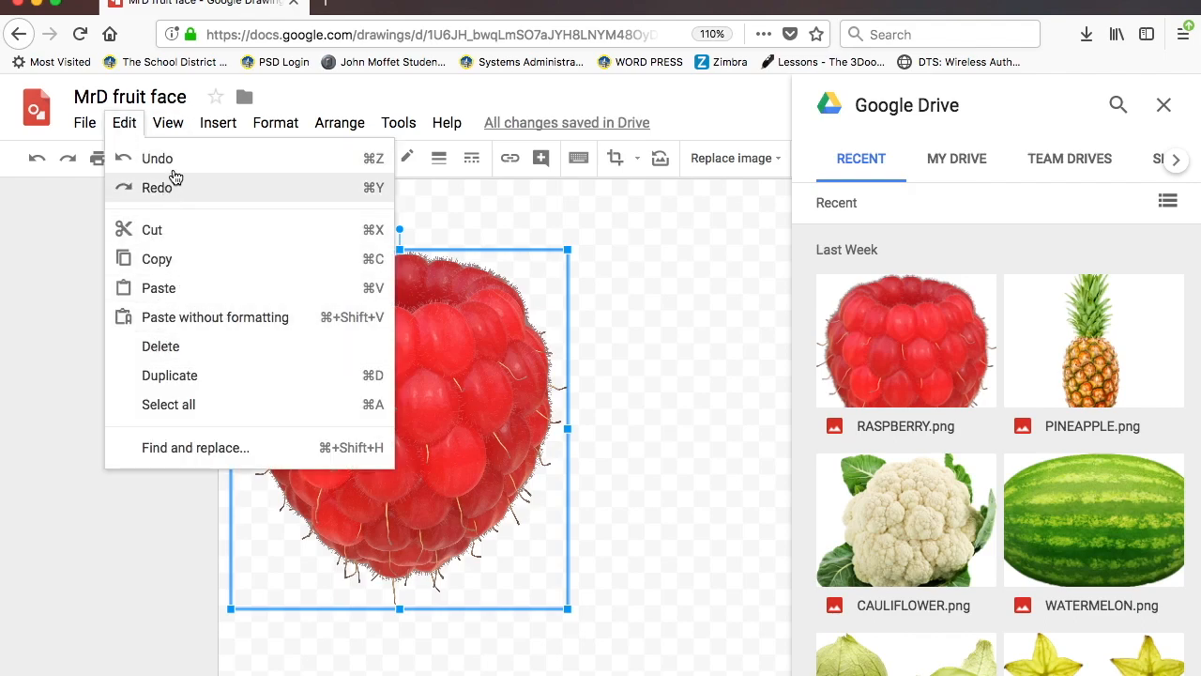
# - Flip the raspberry vertically and then horizontally
pyautogui.moveTo(275, 127)
pyautogui.moveTo(328, 128)
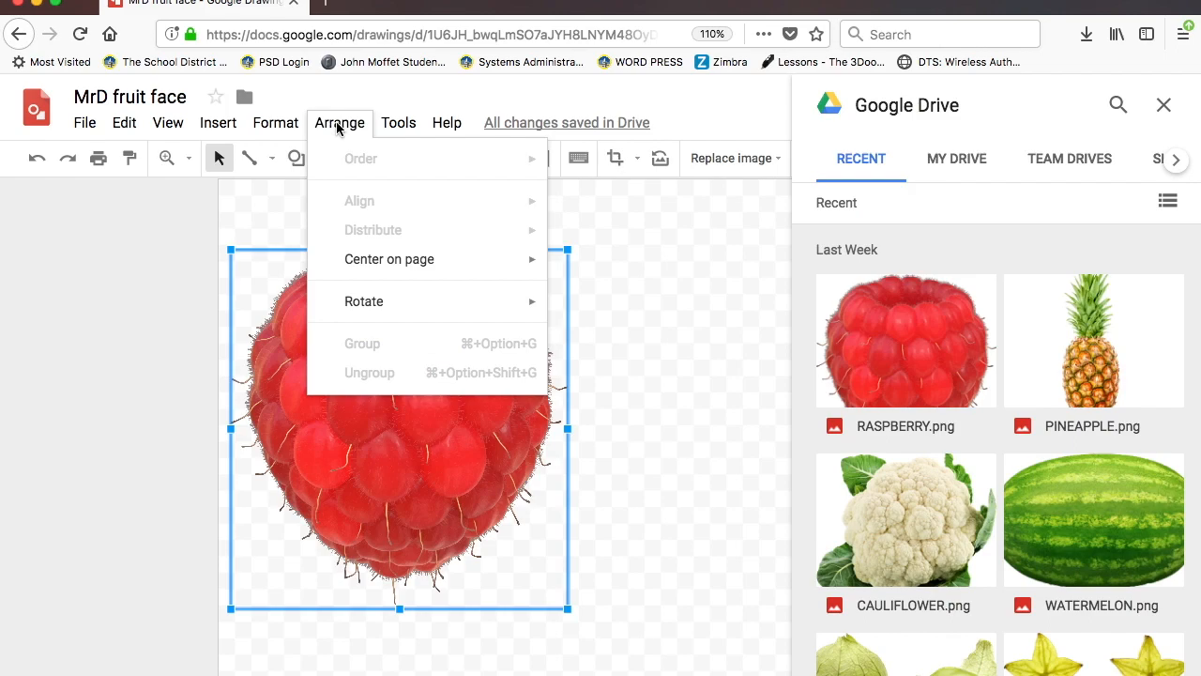
pyautogui.moveTo(352, 269)
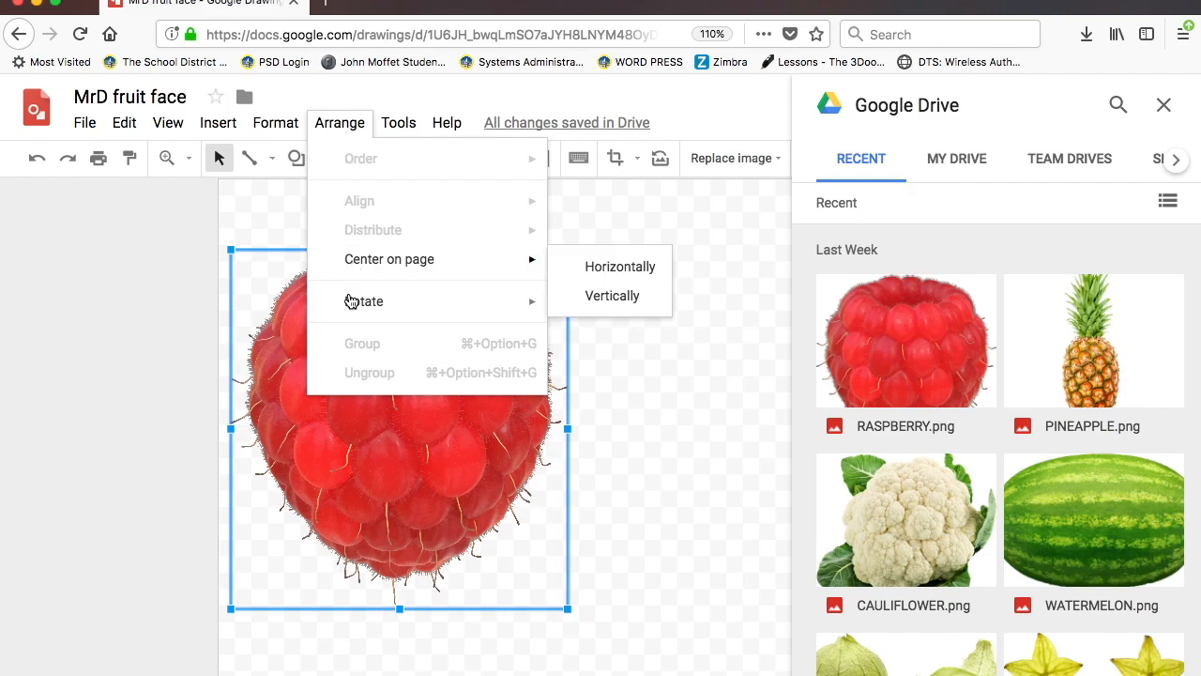
pyautogui.moveTo(348, 311)
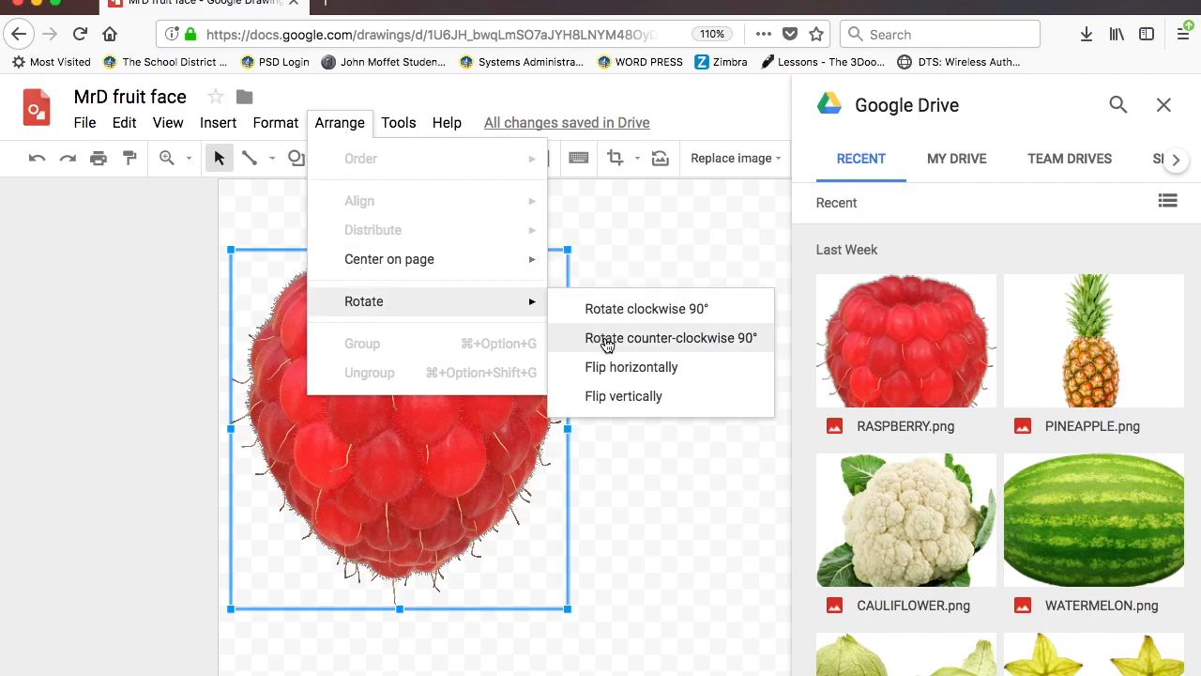
pyautogui.click(609, 403)
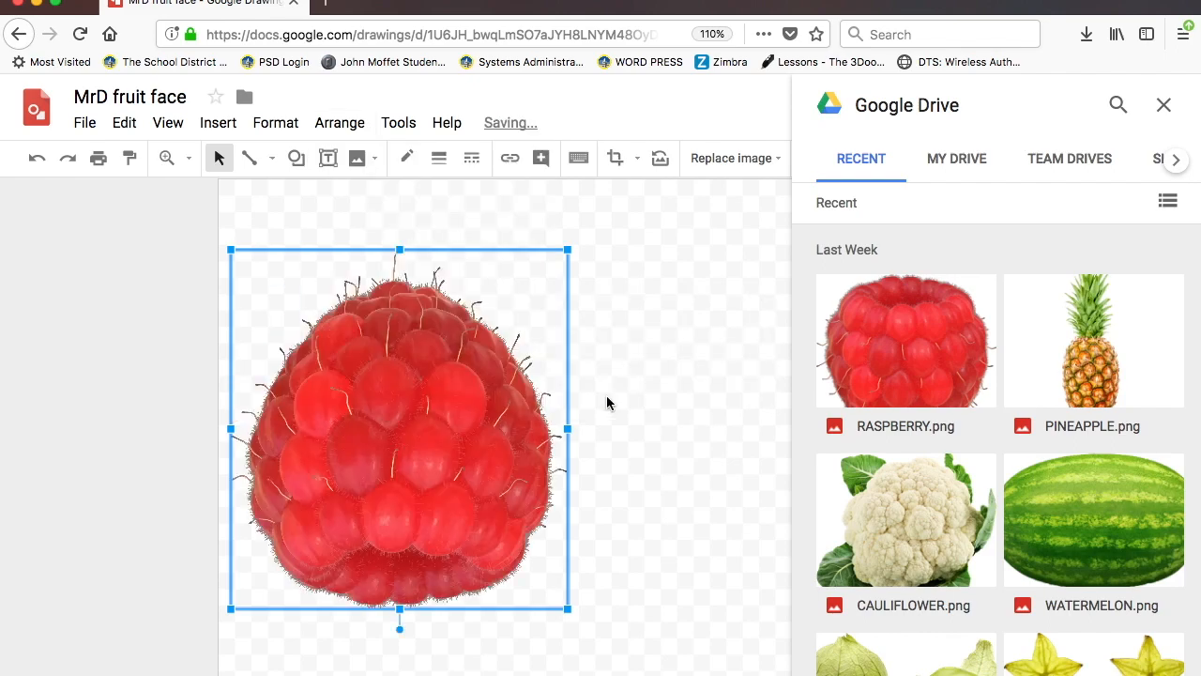
pyautogui.click(275, 123)
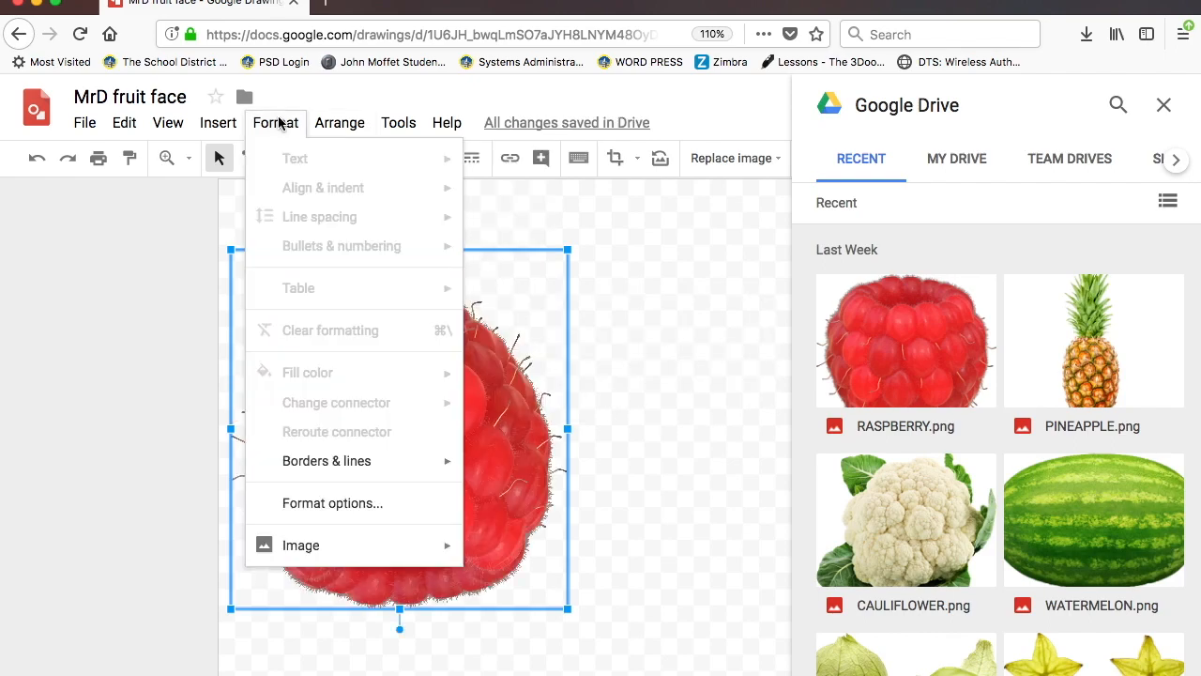
pyautogui.moveTo(348, 303)
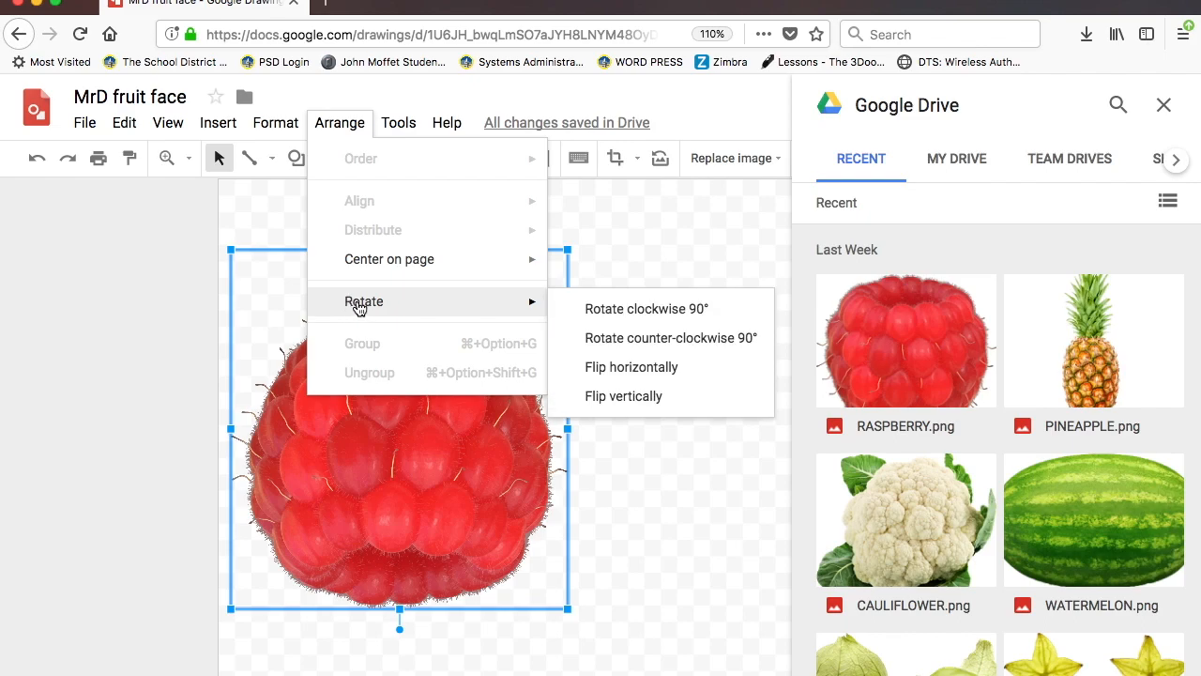
pyautogui.click(636, 370)
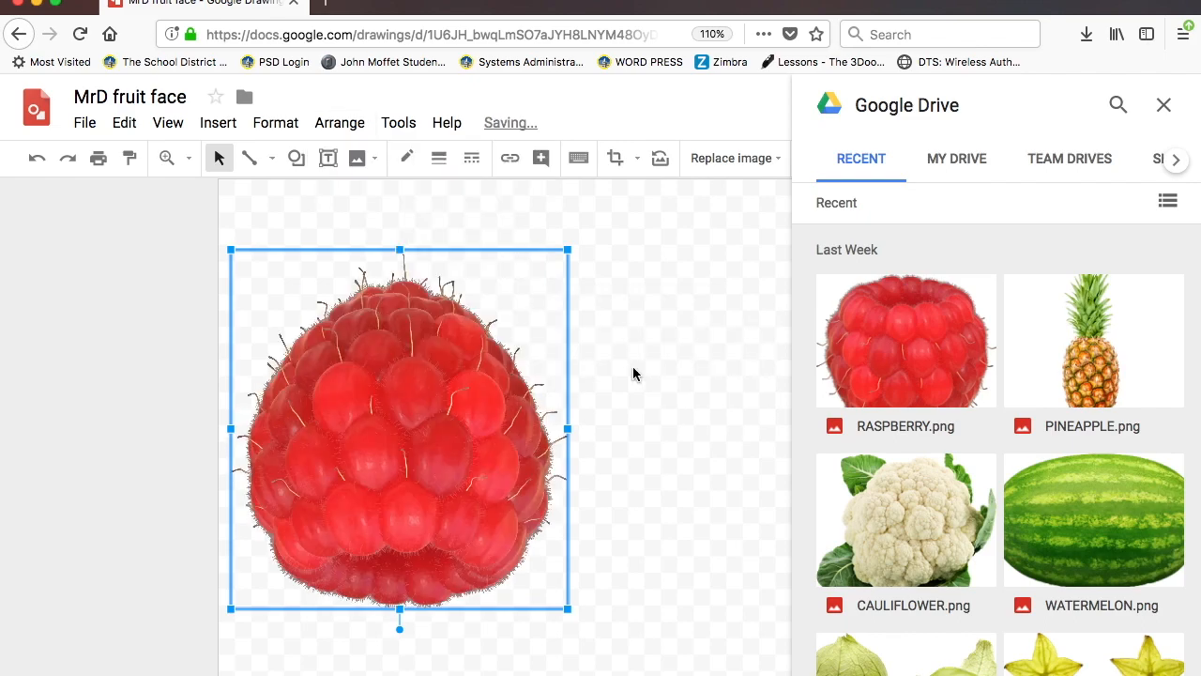
# - Rotate the raspberry 90° clockwise twice
pyautogui.click(342, 123)
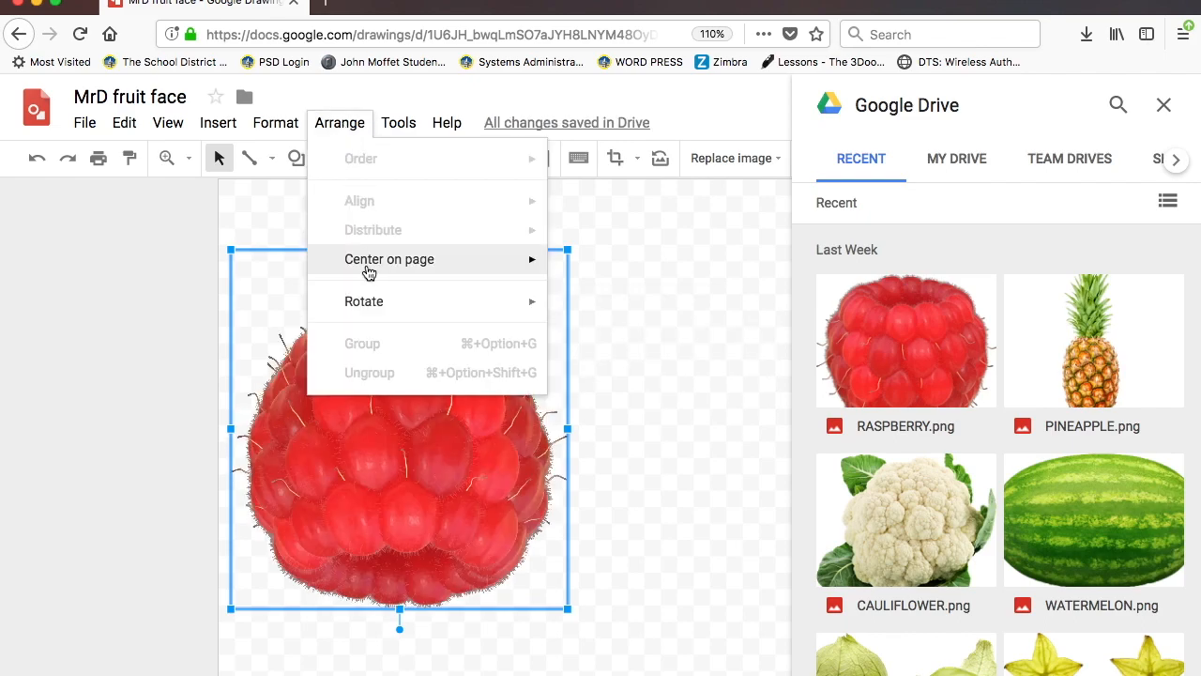
pyautogui.moveTo(517, 306)
pyautogui.click(608, 321)
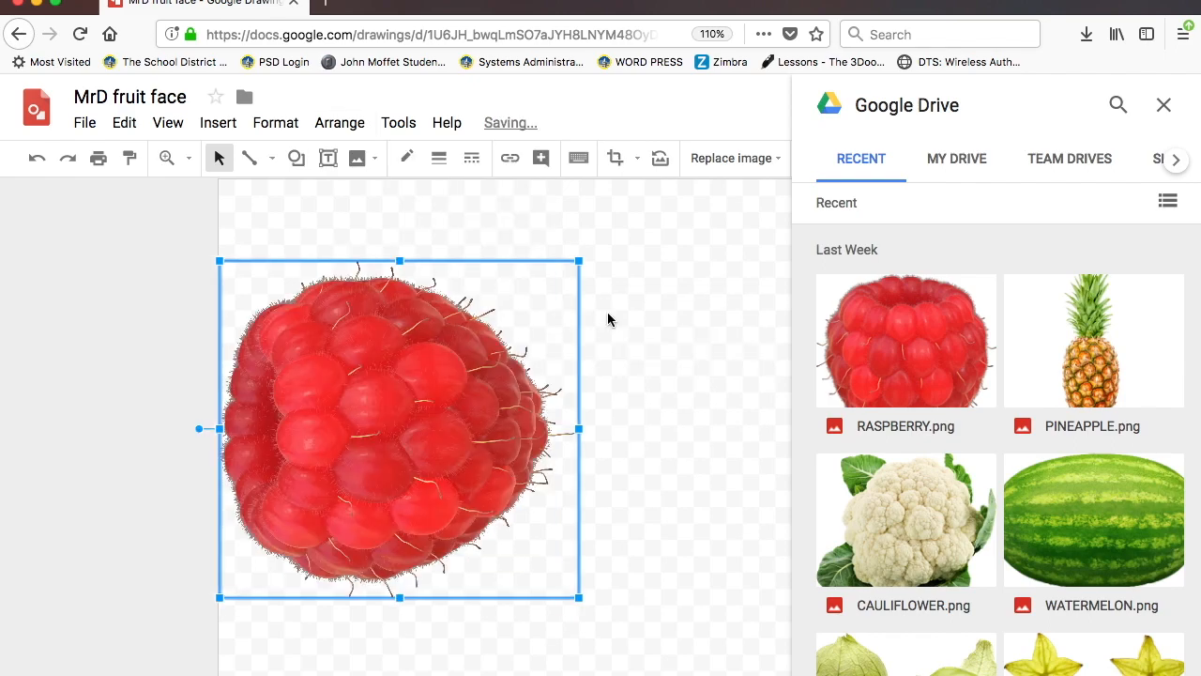
pyautogui.click(336, 125)
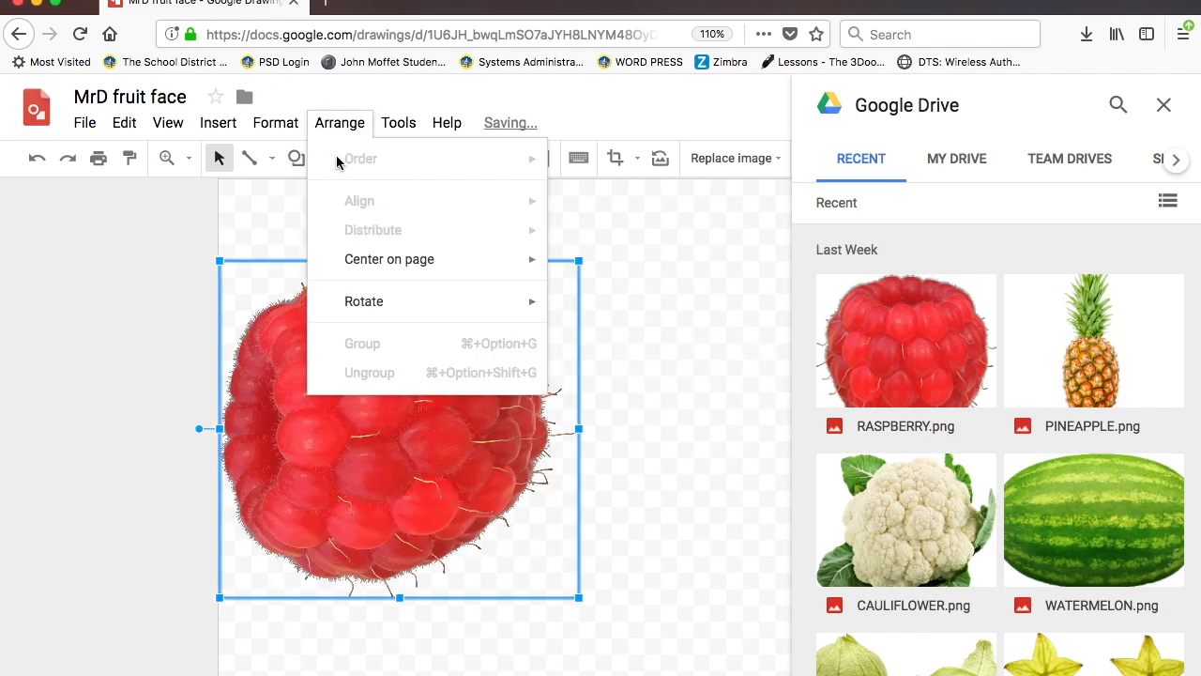
pyautogui.moveTo(373, 267)
pyautogui.moveTo(371, 308)
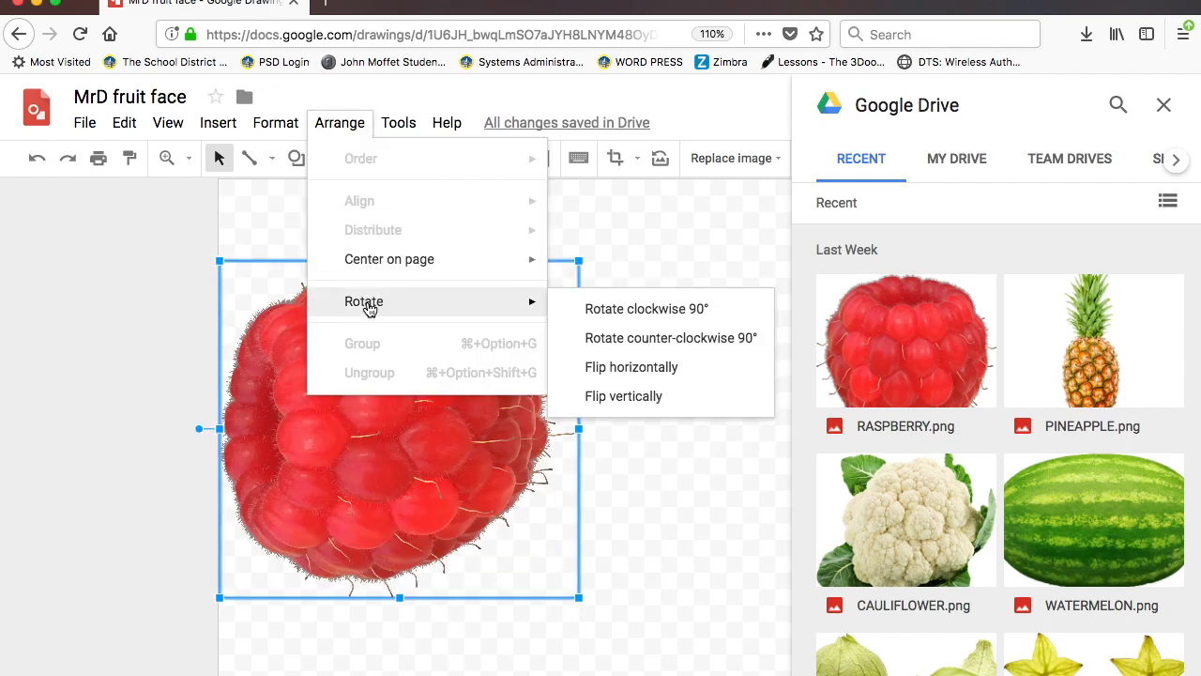
pyautogui.click(606, 317)
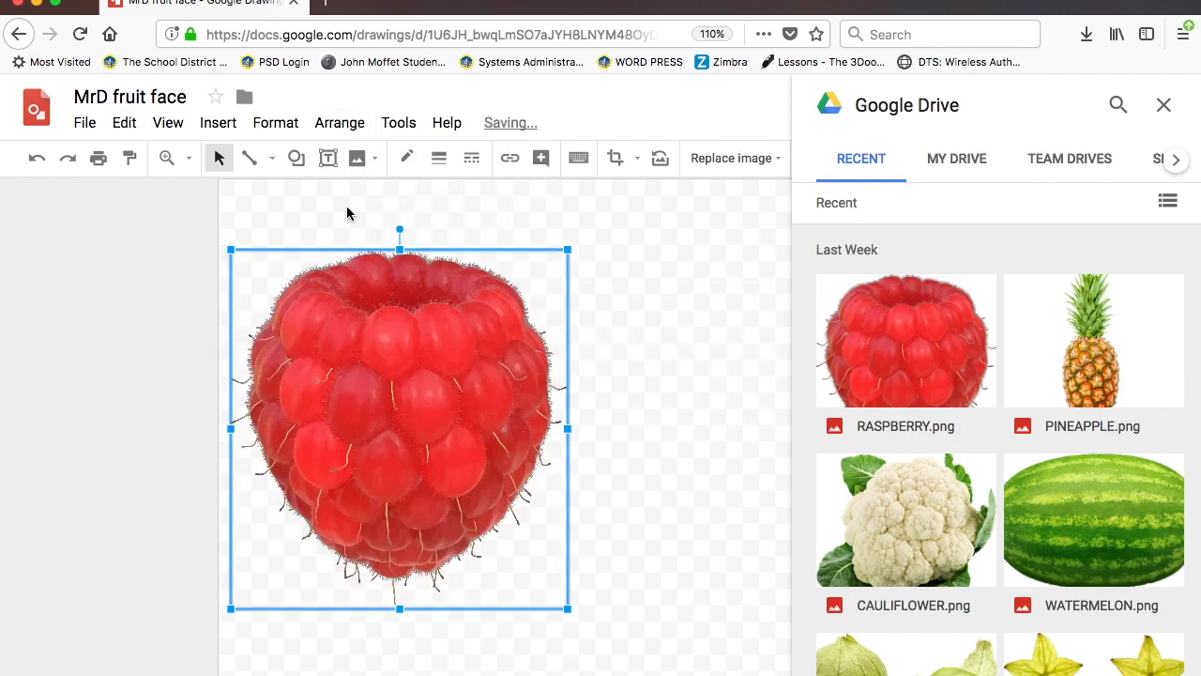
# - Centre the raspberry horizontally and vertically on the page
pyautogui.click(347, 135)
pyautogui.moveTo(486, 254)
pyautogui.click(612, 269)
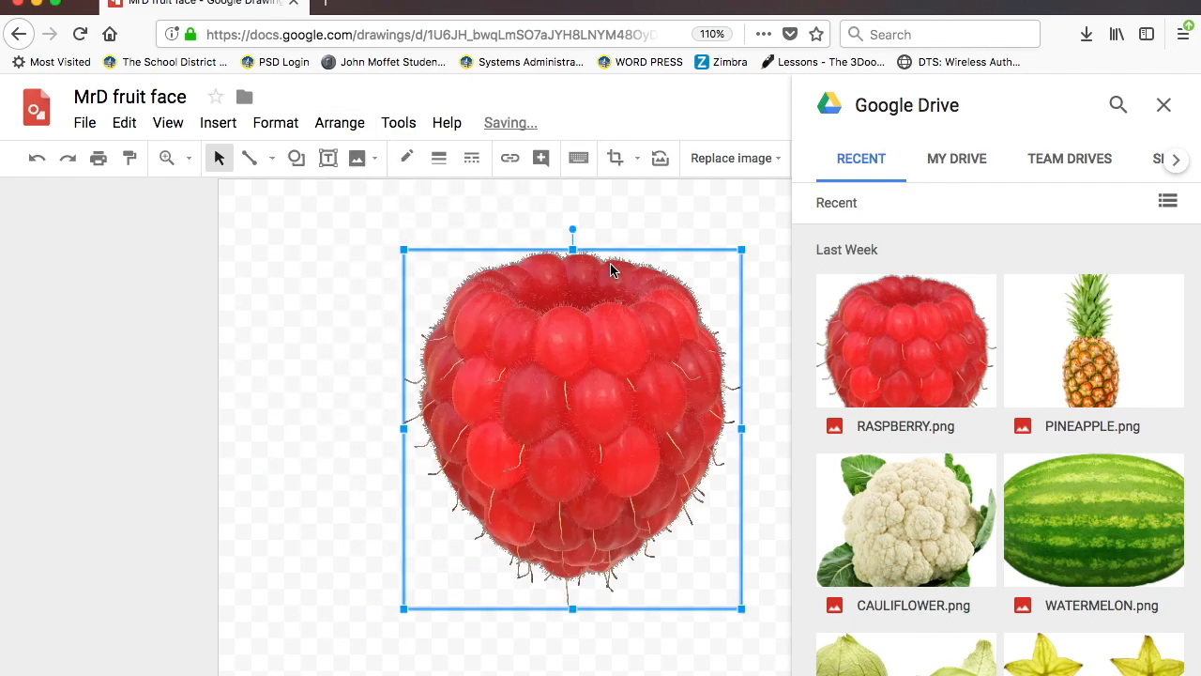
pyautogui.click(334, 130)
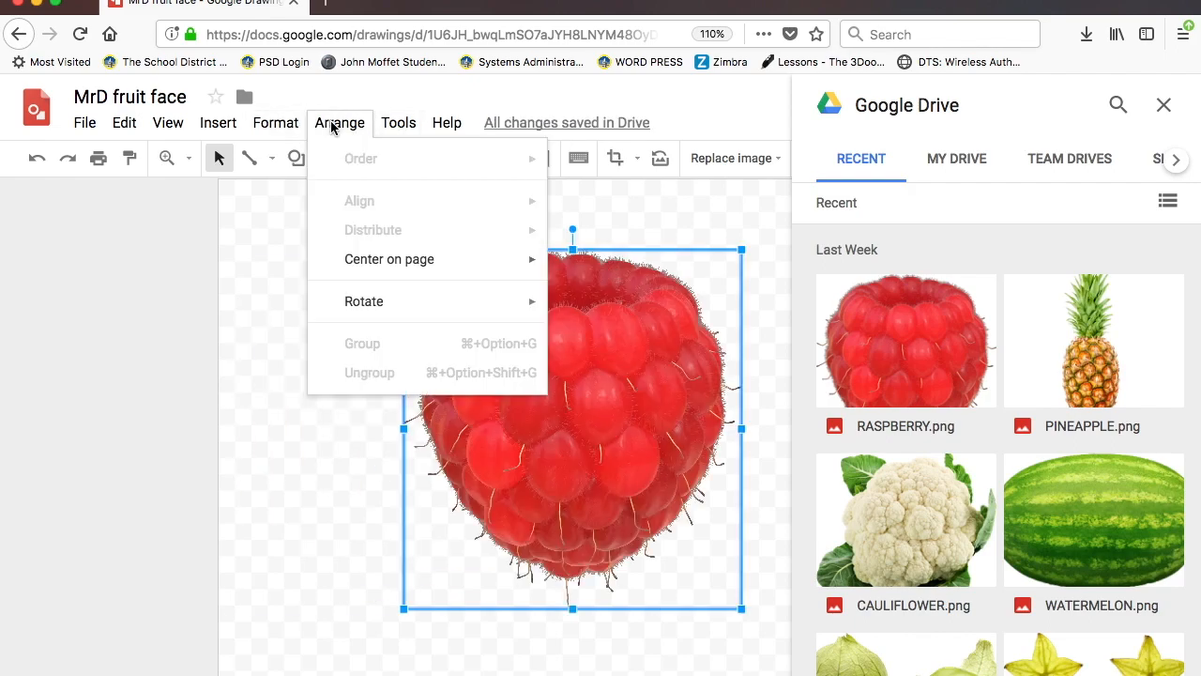
pyautogui.moveTo(348, 261)
pyautogui.click(610, 296)
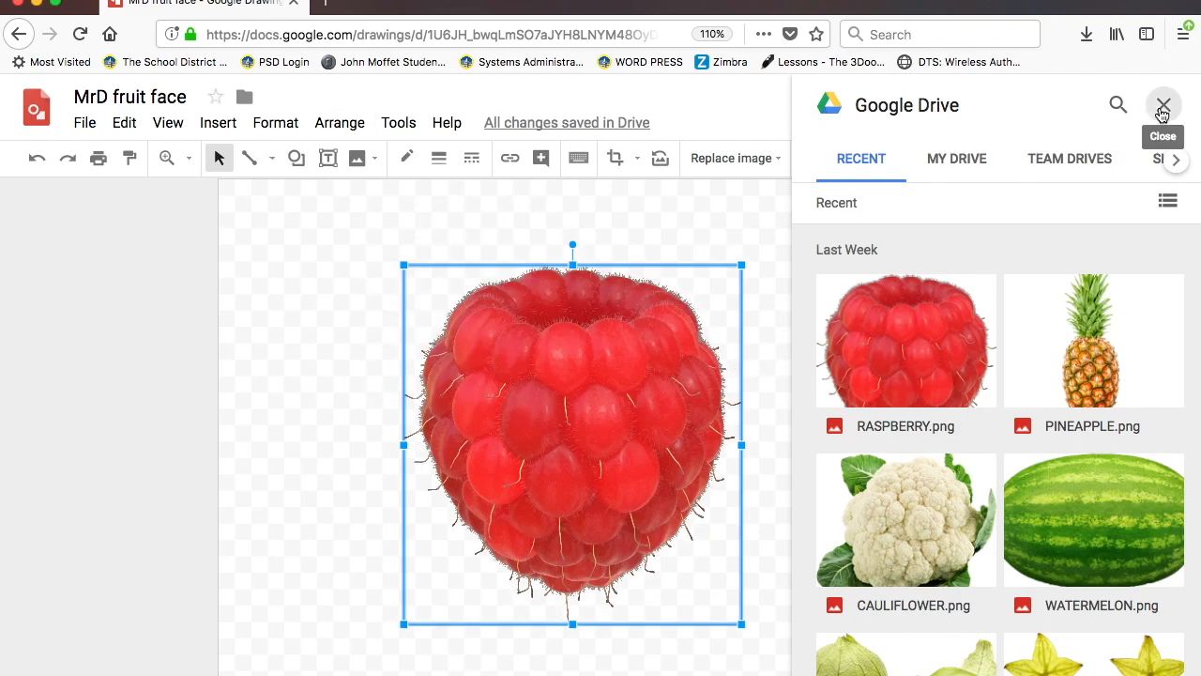
# - Close the Drive file panel and flip the raspberry vertically once more
pyautogui.click(1164, 105)
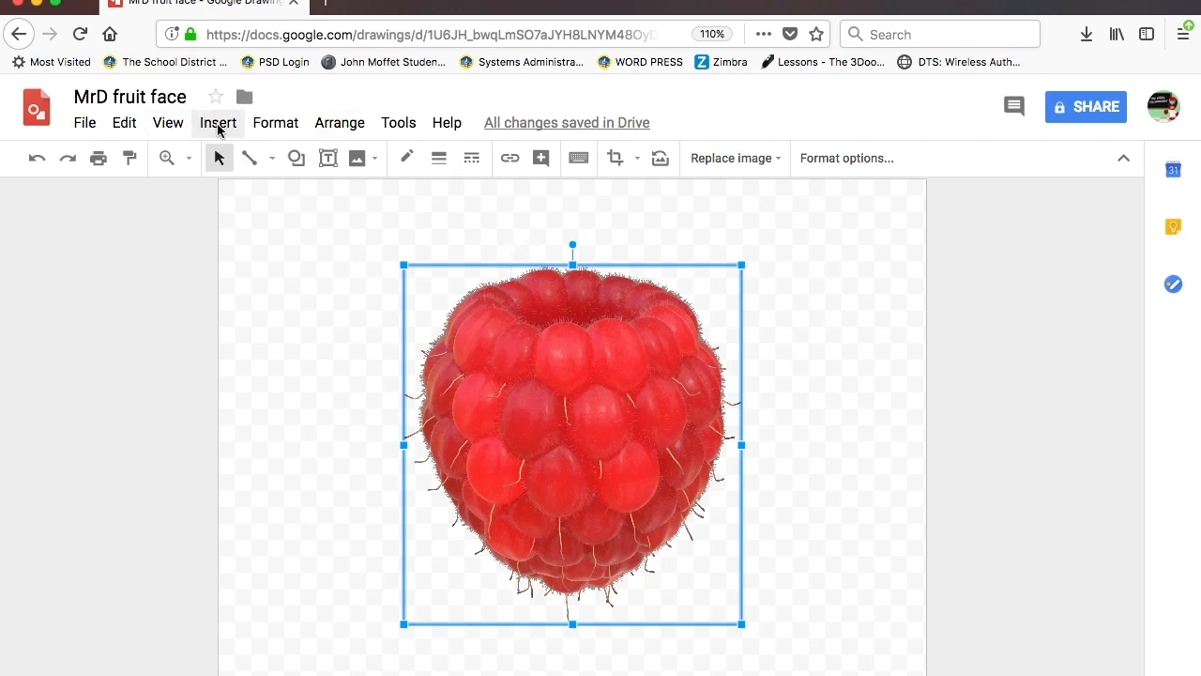
pyautogui.click(292, 129)
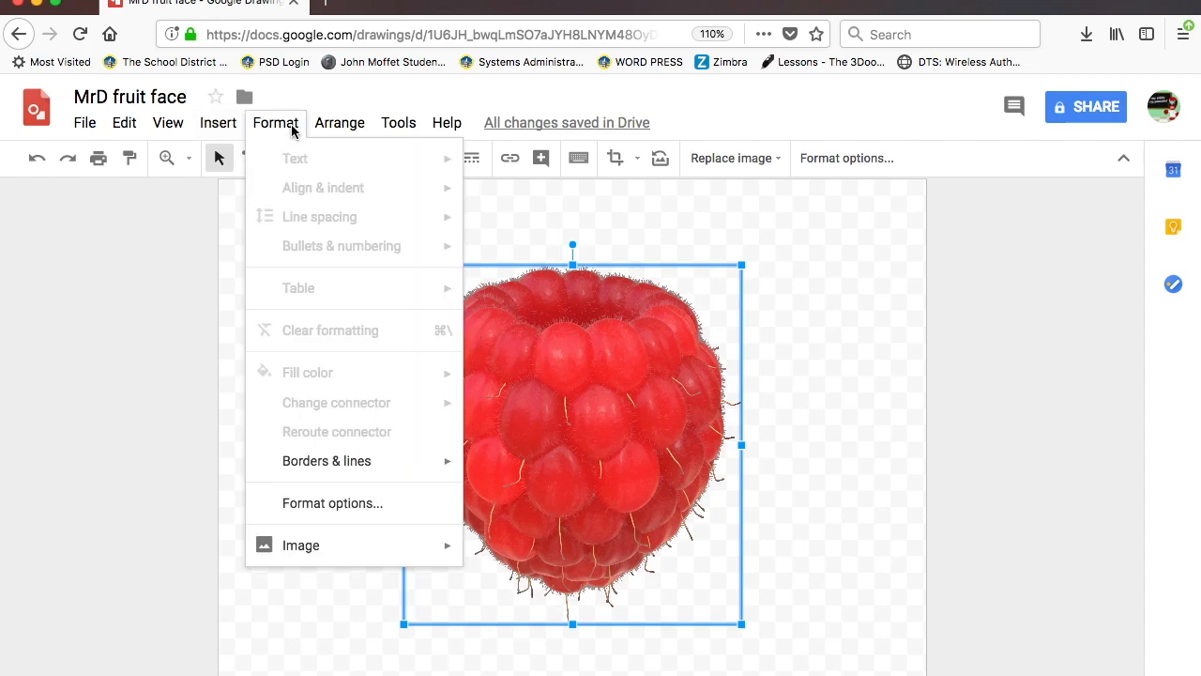
pyautogui.moveTo(325, 137)
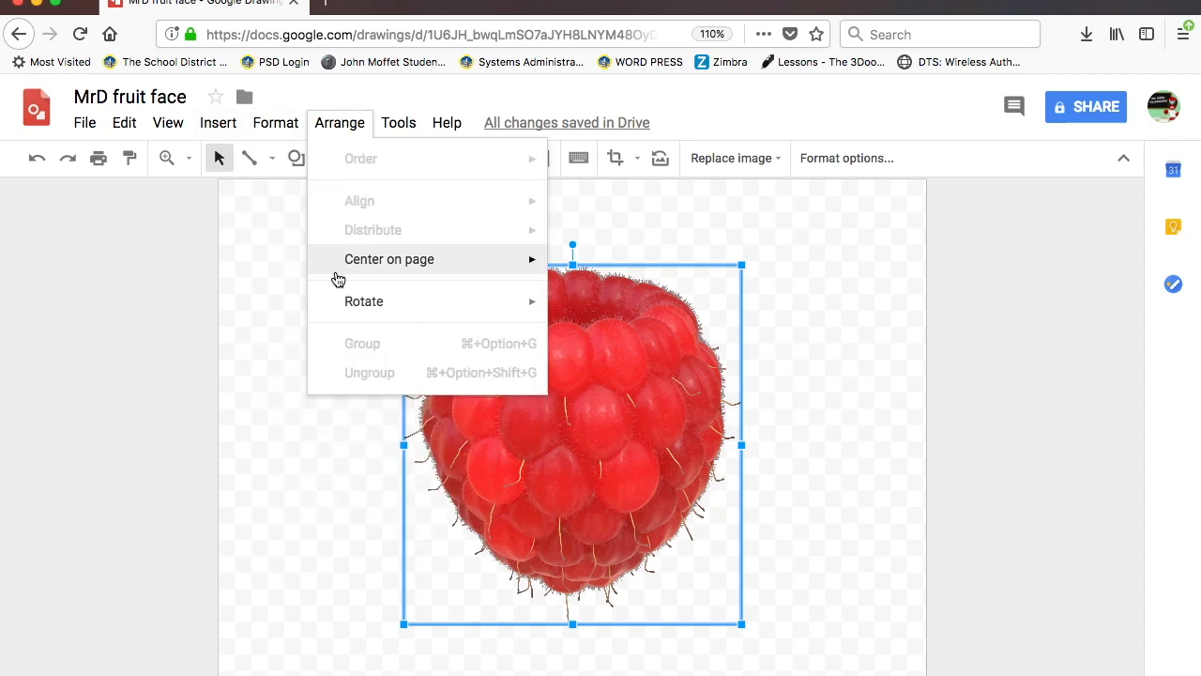
pyautogui.moveTo(352, 304)
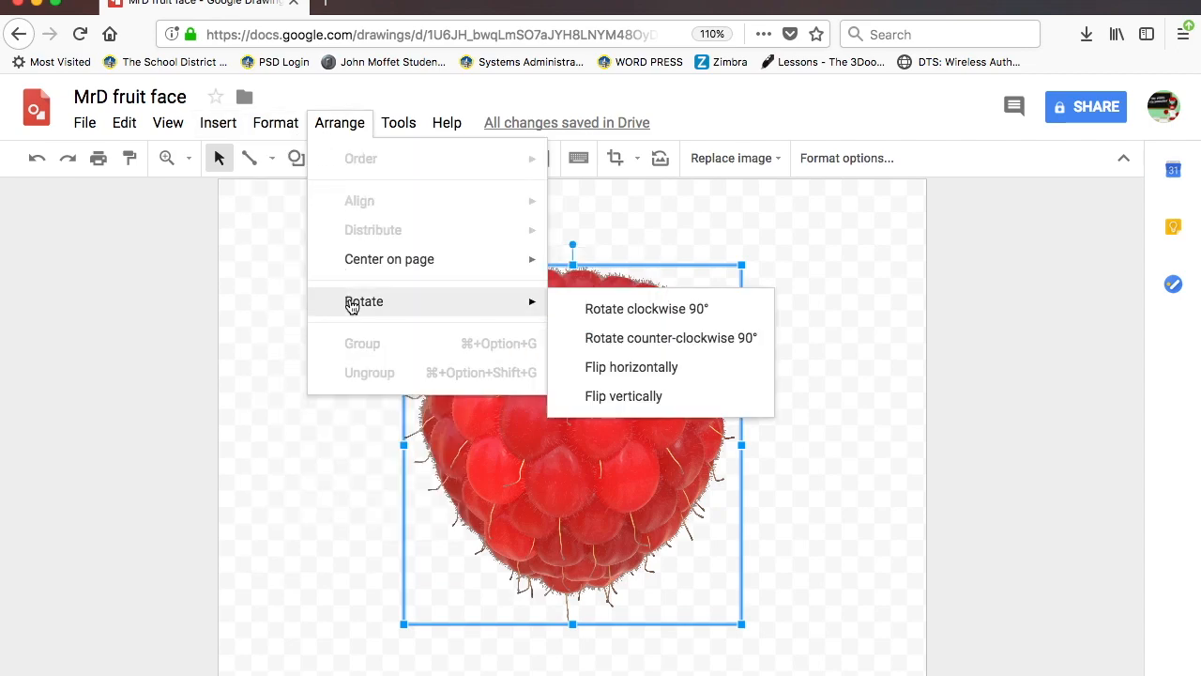
pyautogui.click(599, 402)
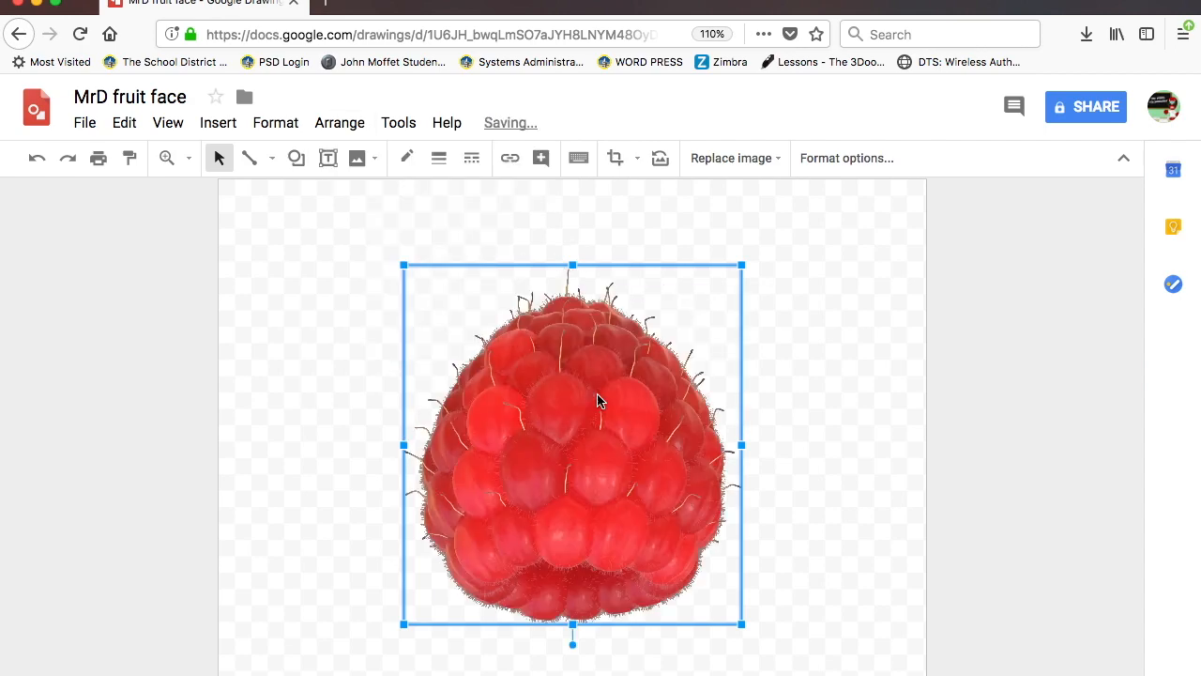
pyautogui.click(287, 300)
# - Insert the star fruit slices picture from Google Drive
pyautogui.click(214, 121)
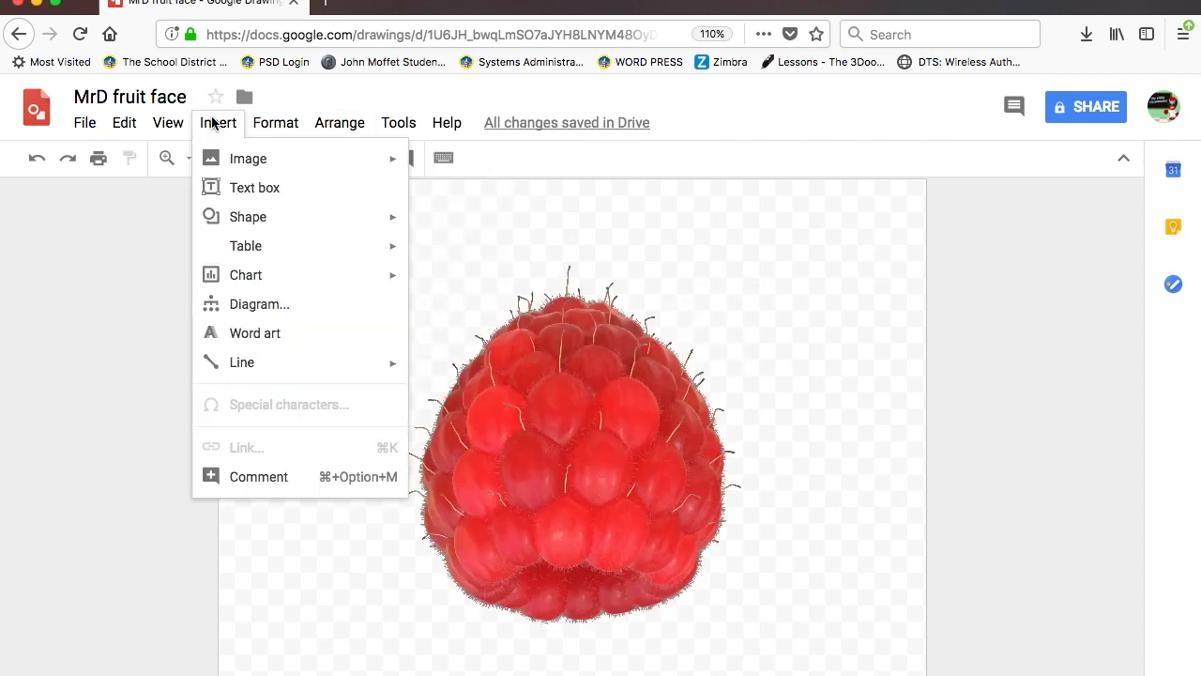
pyautogui.moveTo(211, 161)
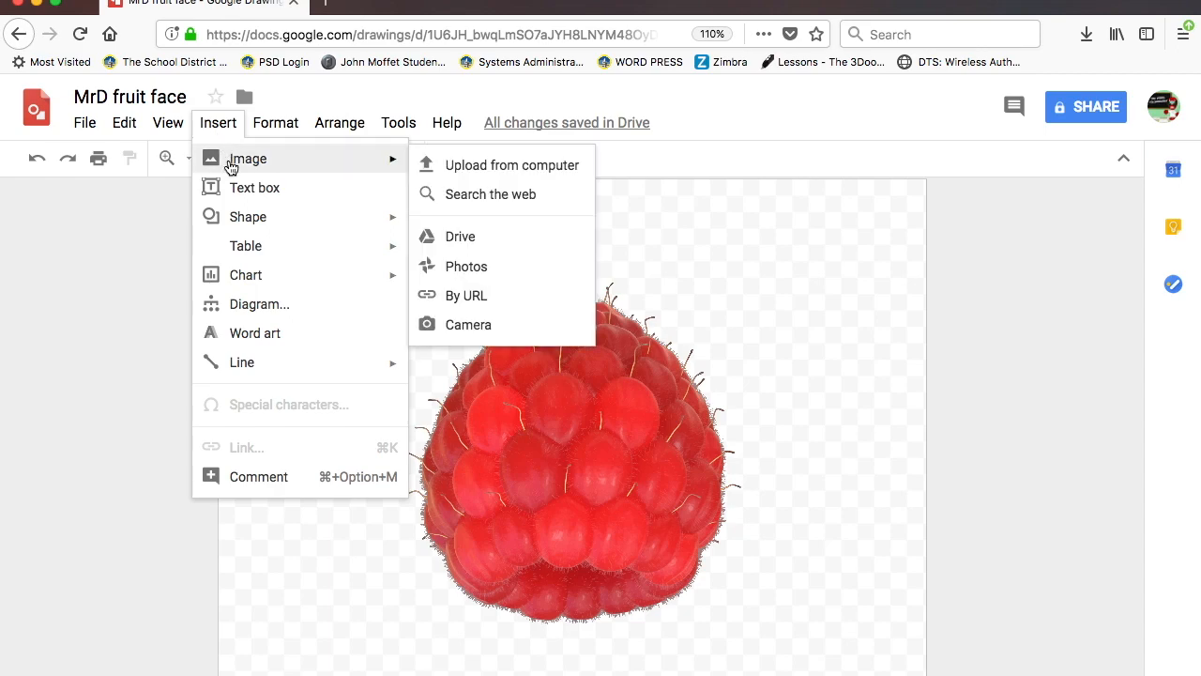
pyautogui.click(462, 239)
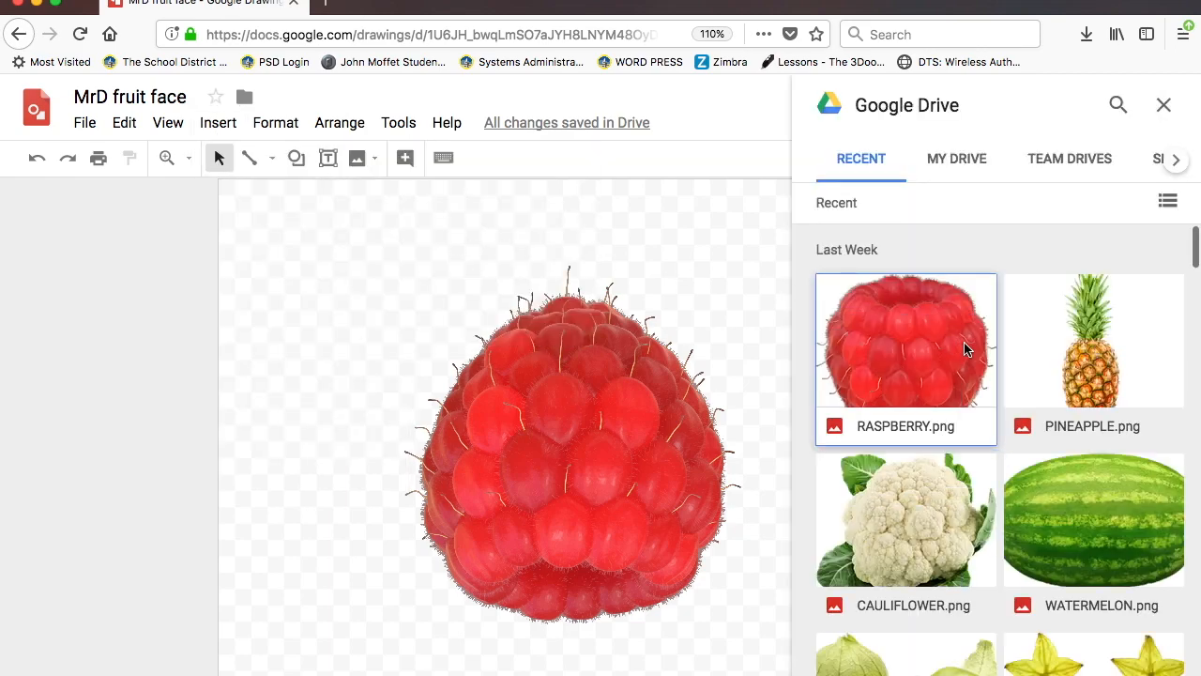
pyautogui.scroll(-6, 964, 349)
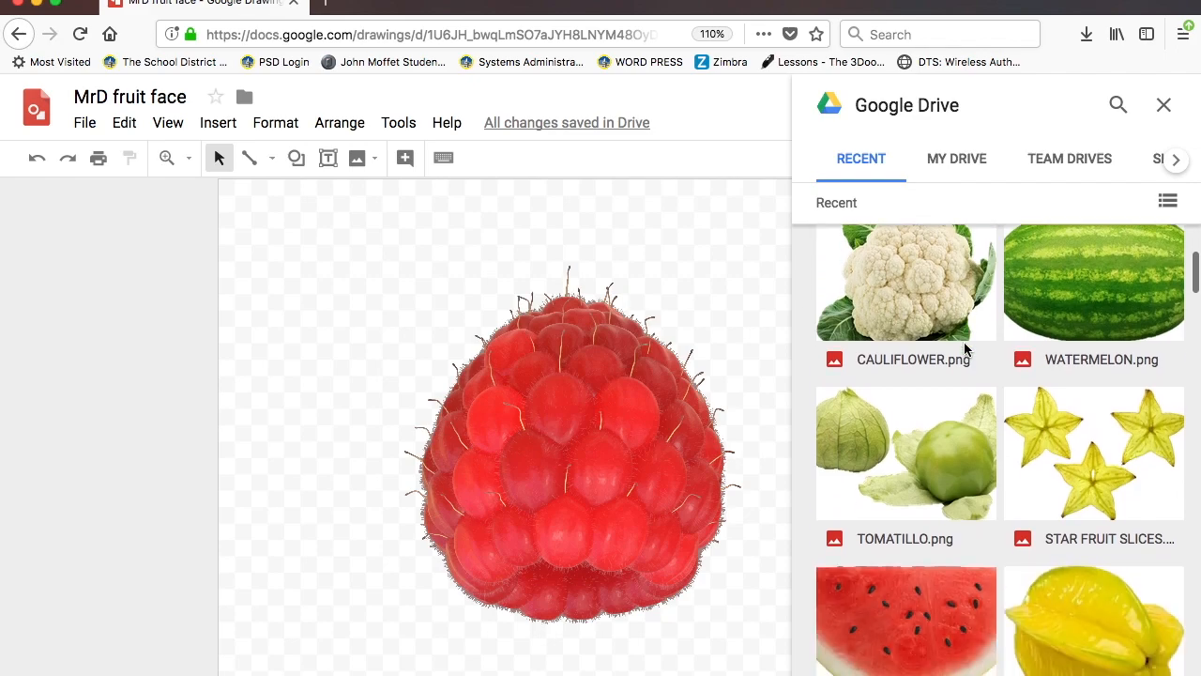
pyautogui.click(1063, 401)
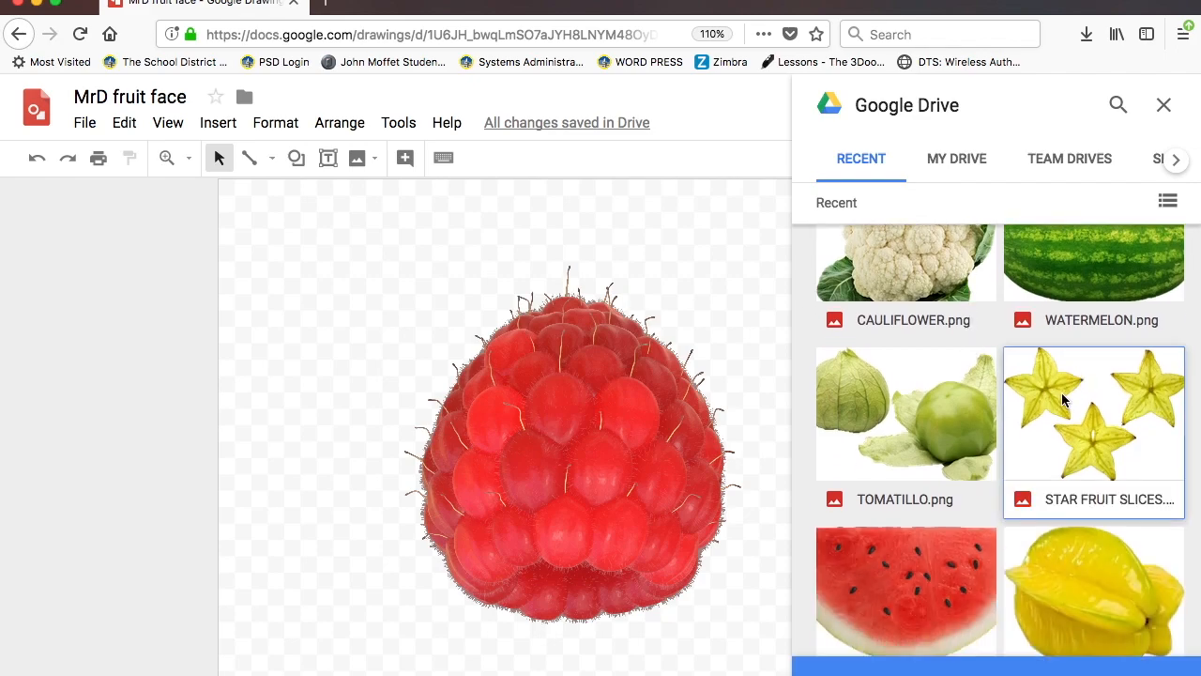
pyautogui.doubleClick(1064, 401)
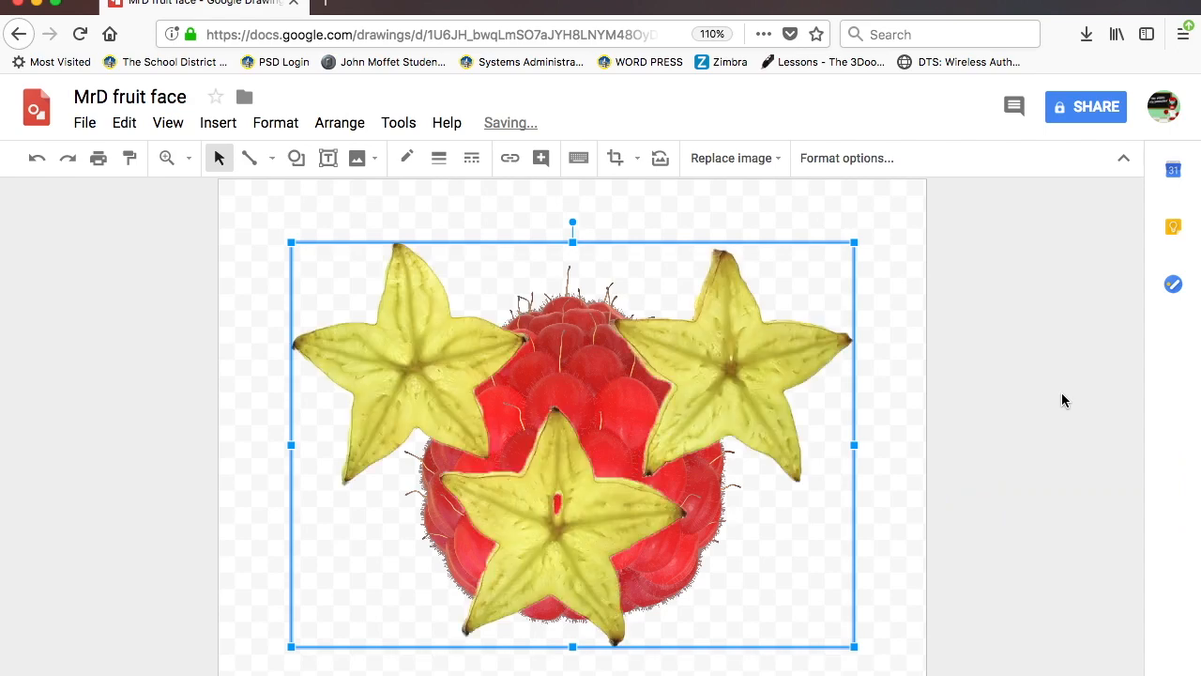
# - Shrink the star fruit to about half size and centre it on the raspberry's upper half
pyautogui.click(874, 571)
pyautogui.moveTo(749, 420); pyautogui.dragTo(733, 417)
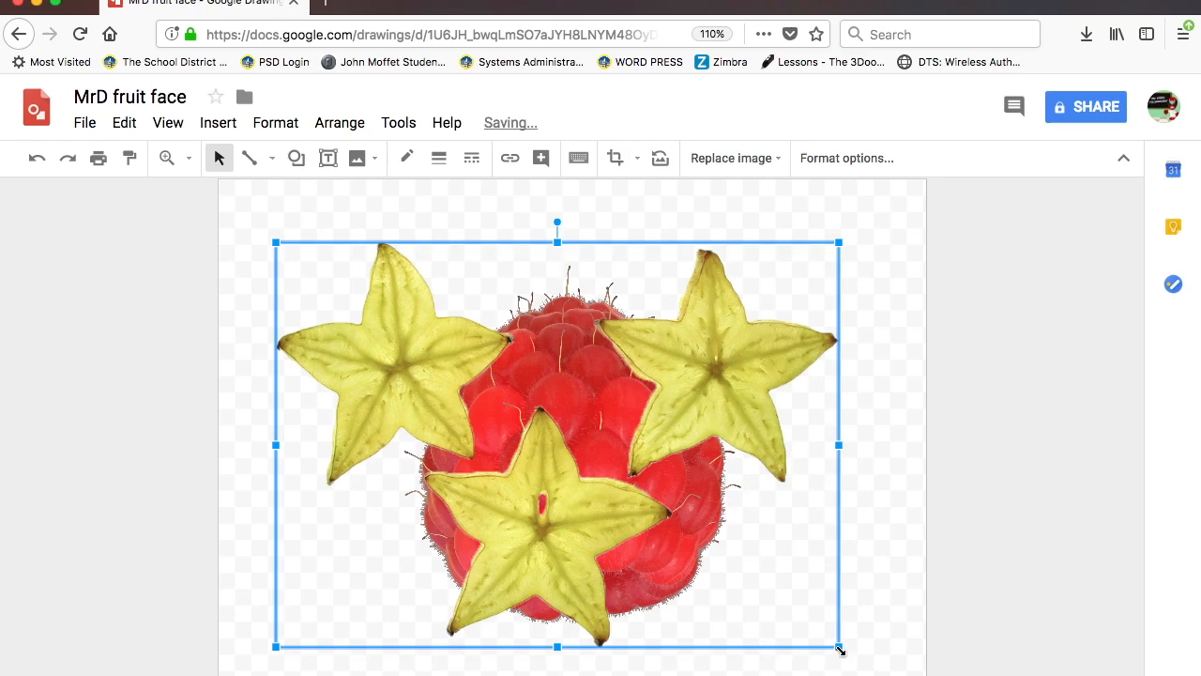
pyautogui.moveTo(840, 649); pyautogui.dragTo(650, 451)
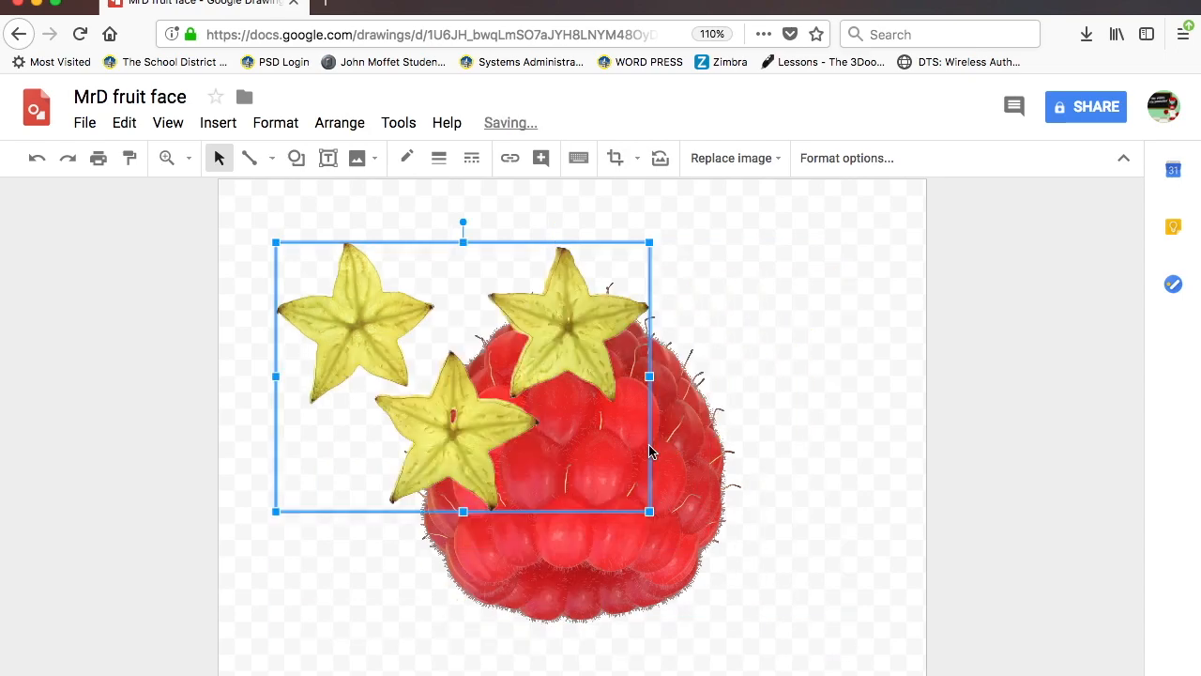
pyautogui.moveTo(576, 340); pyautogui.dragTo(697, 408)
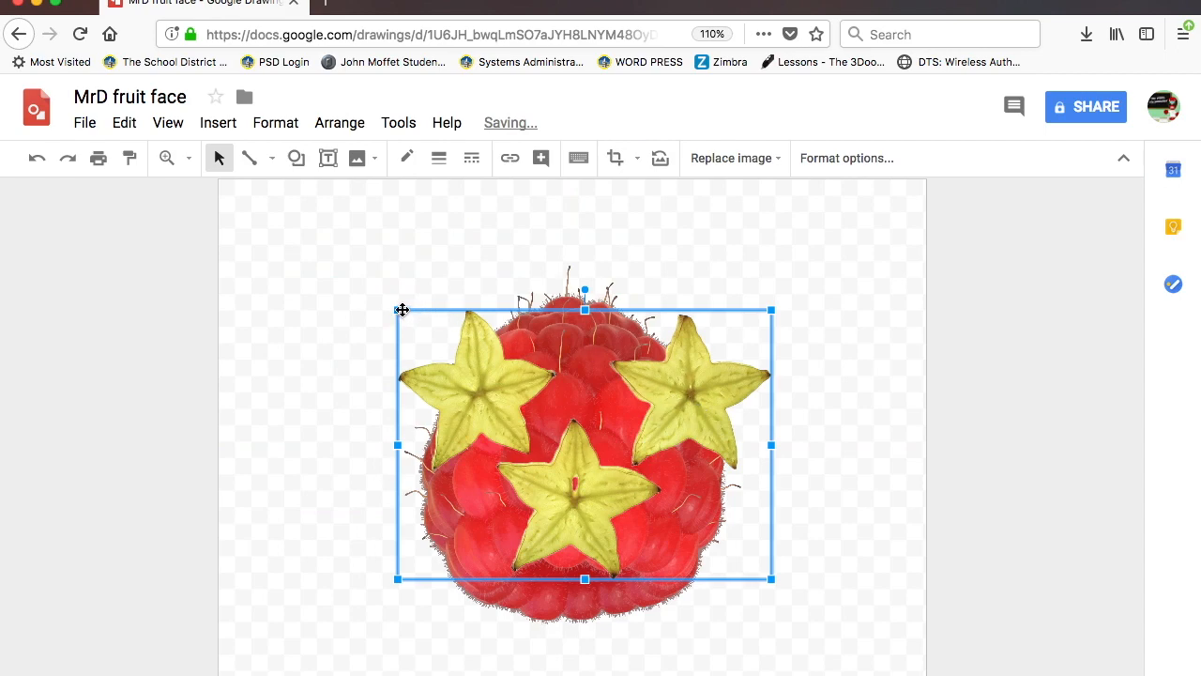
pyautogui.moveTo(398, 308); pyautogui.dragTo(533, 427)
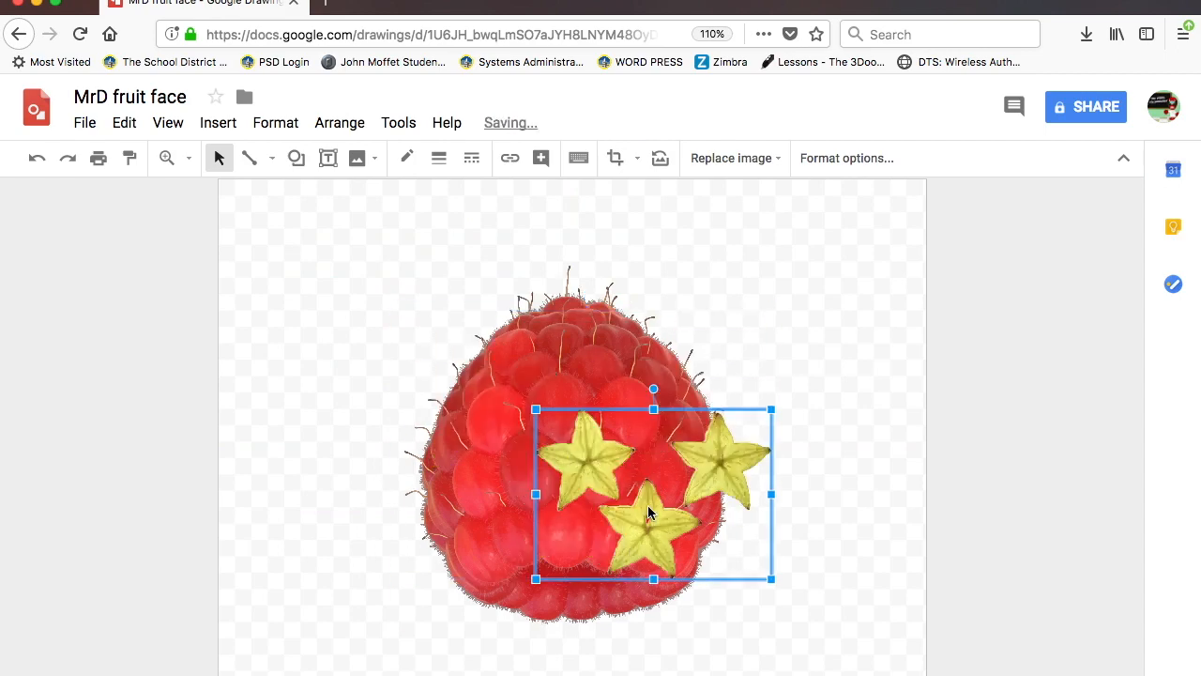
pyautogui.moveTo(649, 517); pyautogui.dragTo(577, 443)
pyautogui.click(379, 318)
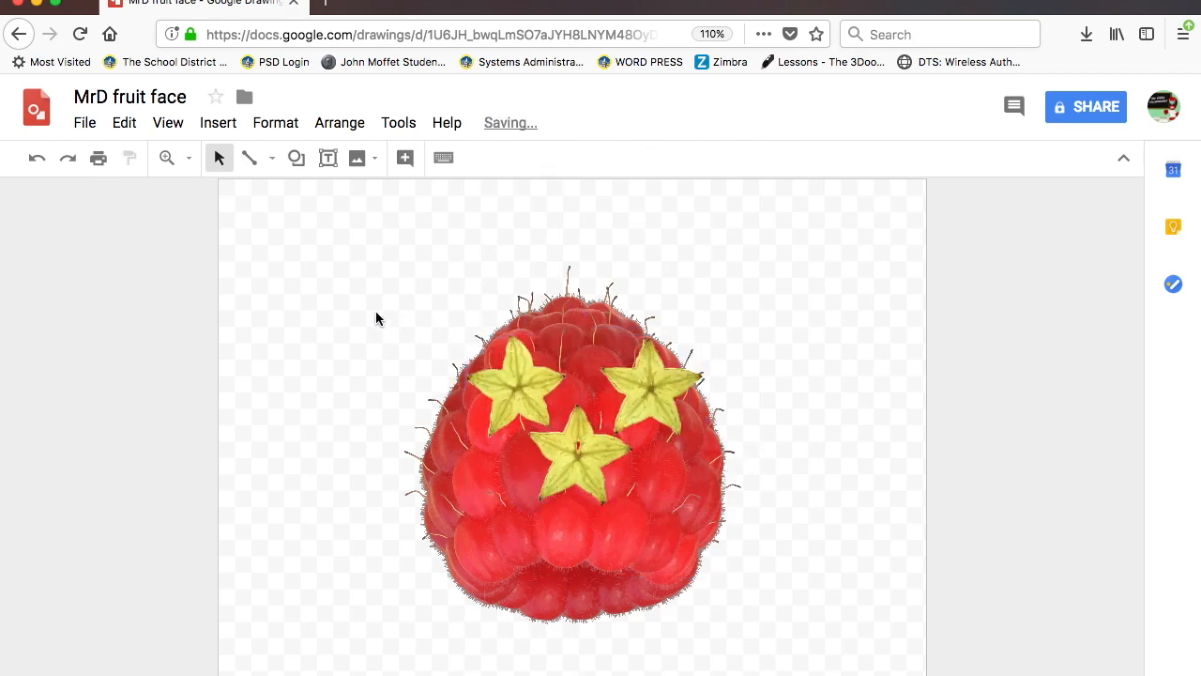
# - Insert SQUASH 1.png from Google Drive
pyautogui.click(220, 124)
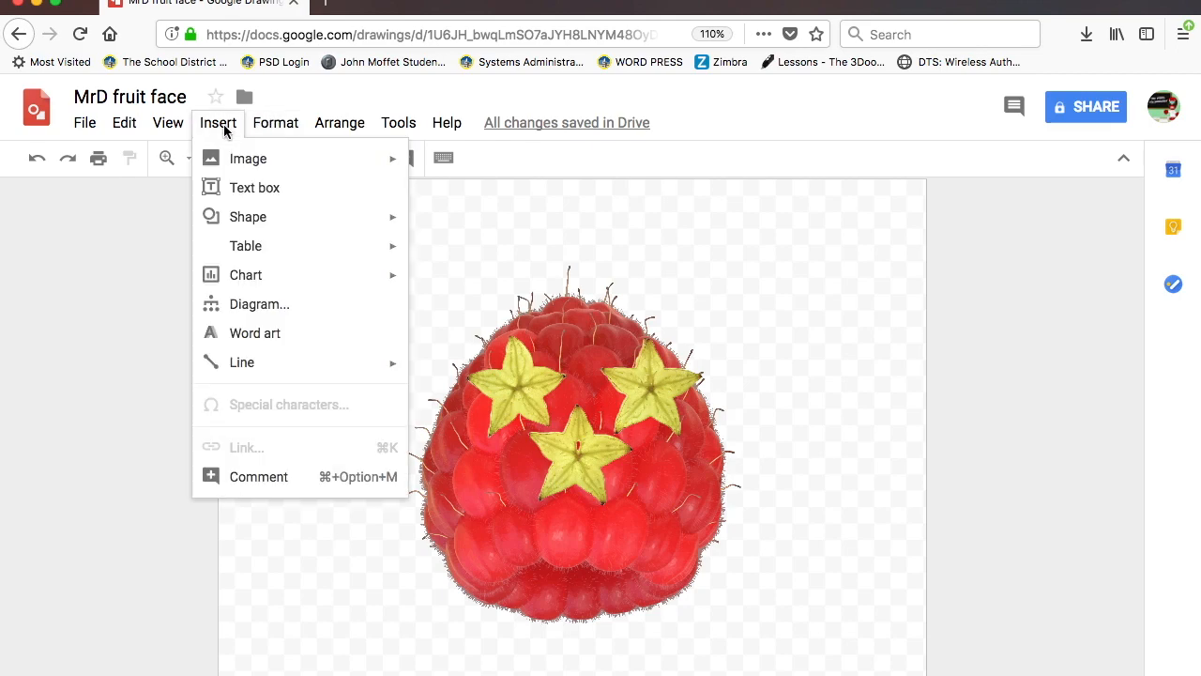
pyautogui.moveTo(279, 137)
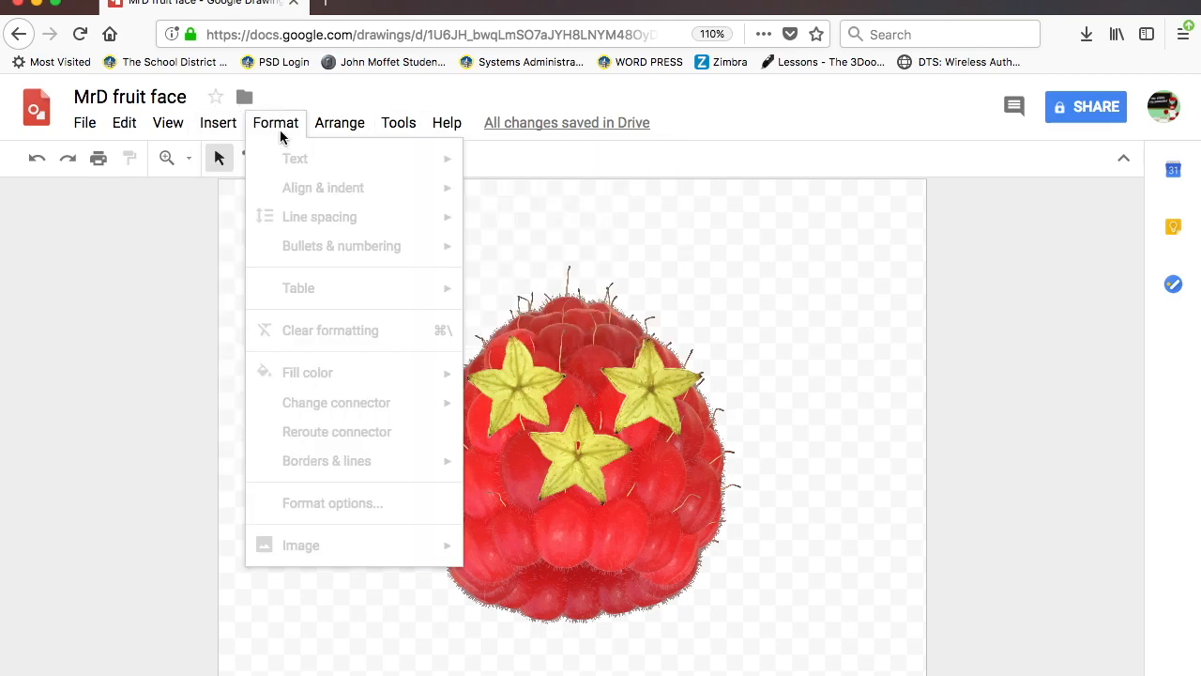
pyautogui.moveTo(236, 129)
pyautogui.moveTo(246, 159)
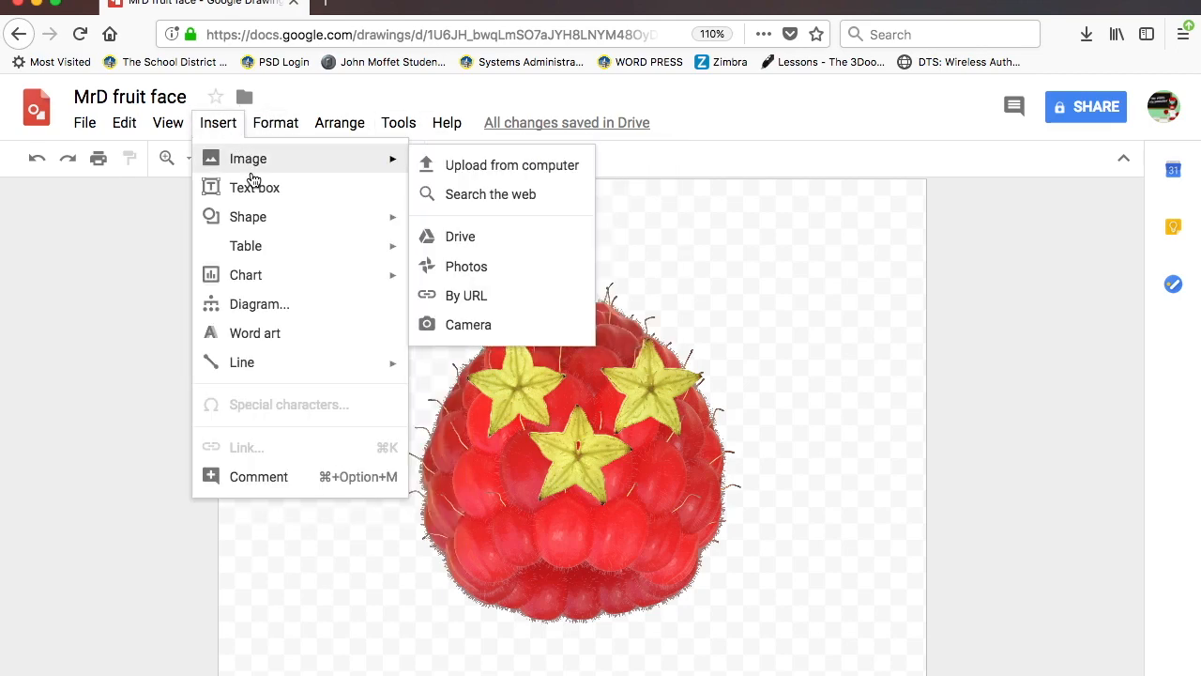
pyautogui.click(470, 240)
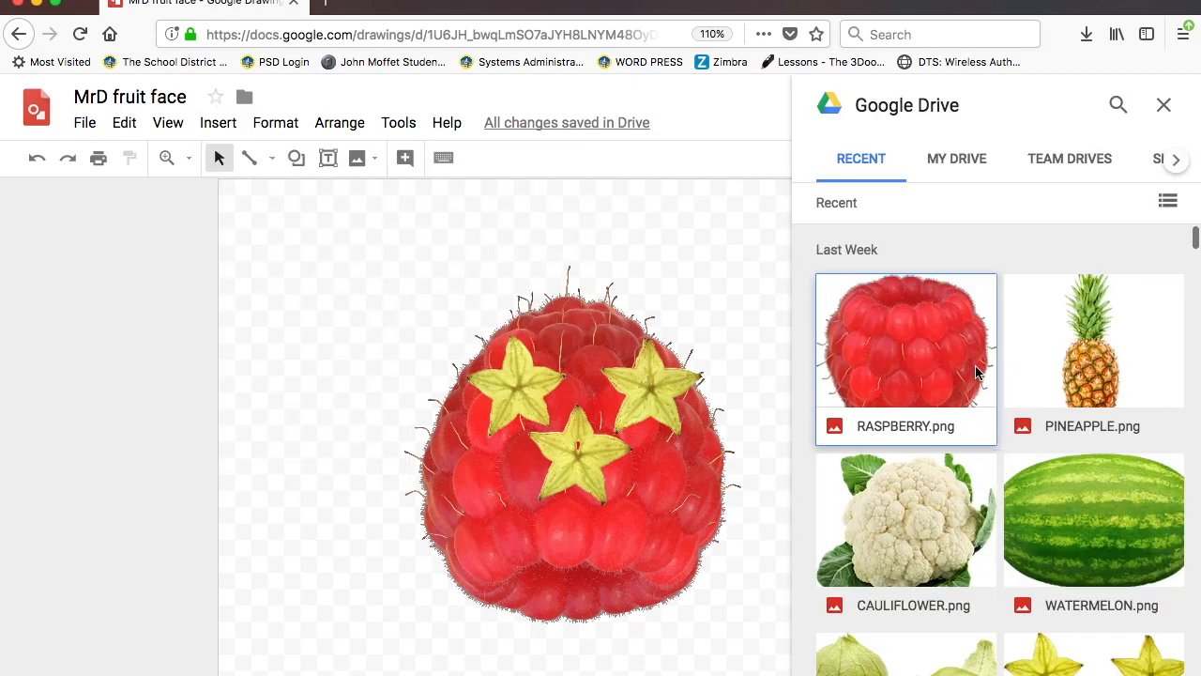
pyautogui.scroll(-7, 975, 373)
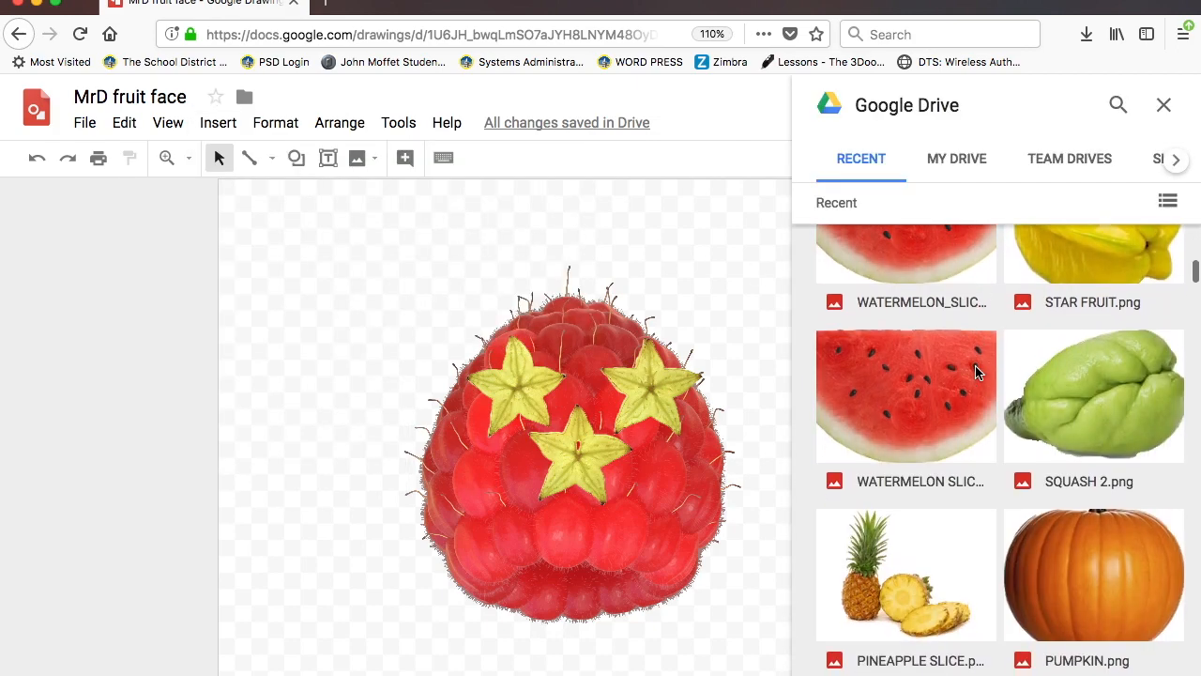
pyautogui.scroll(-6, 975, 372)
pyautogui.scroll(-2, 975, 373)
pyautogui.click(896, 366)
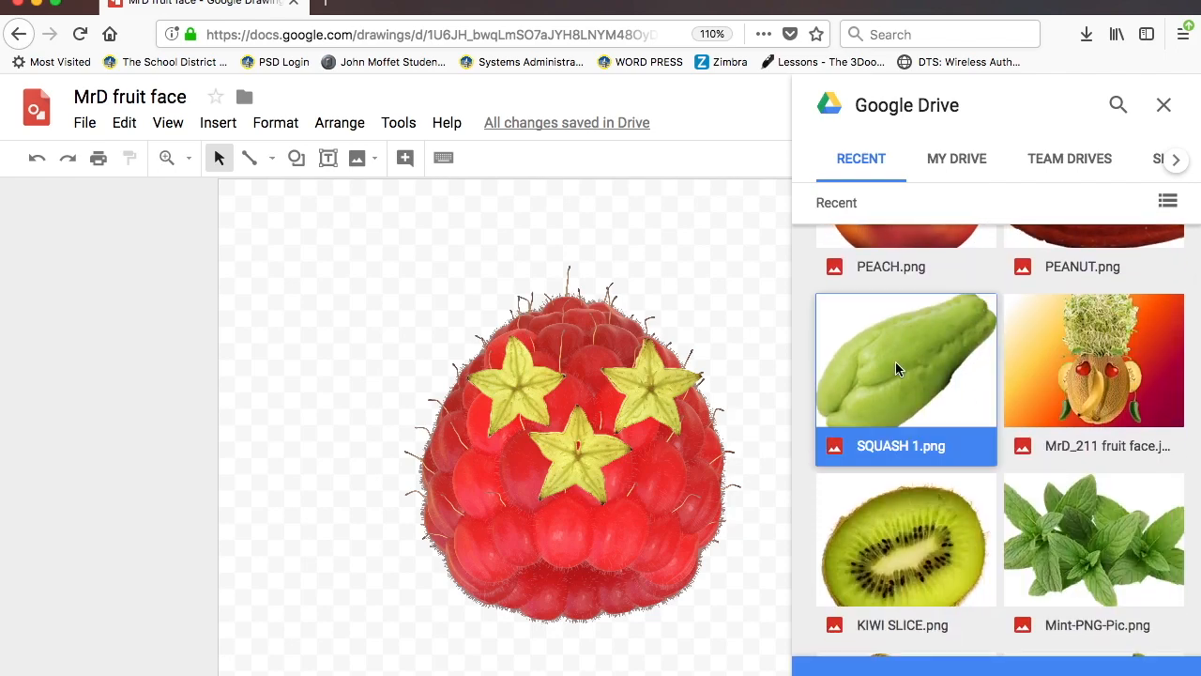
pyautogui.doubleClick(895, 367)
# - Place the squash below the eyes, tilted counter-clockwise and slightly shrunk
pyautogui.moveTo(340, 282); pyautogui.dragTo(580, 450)
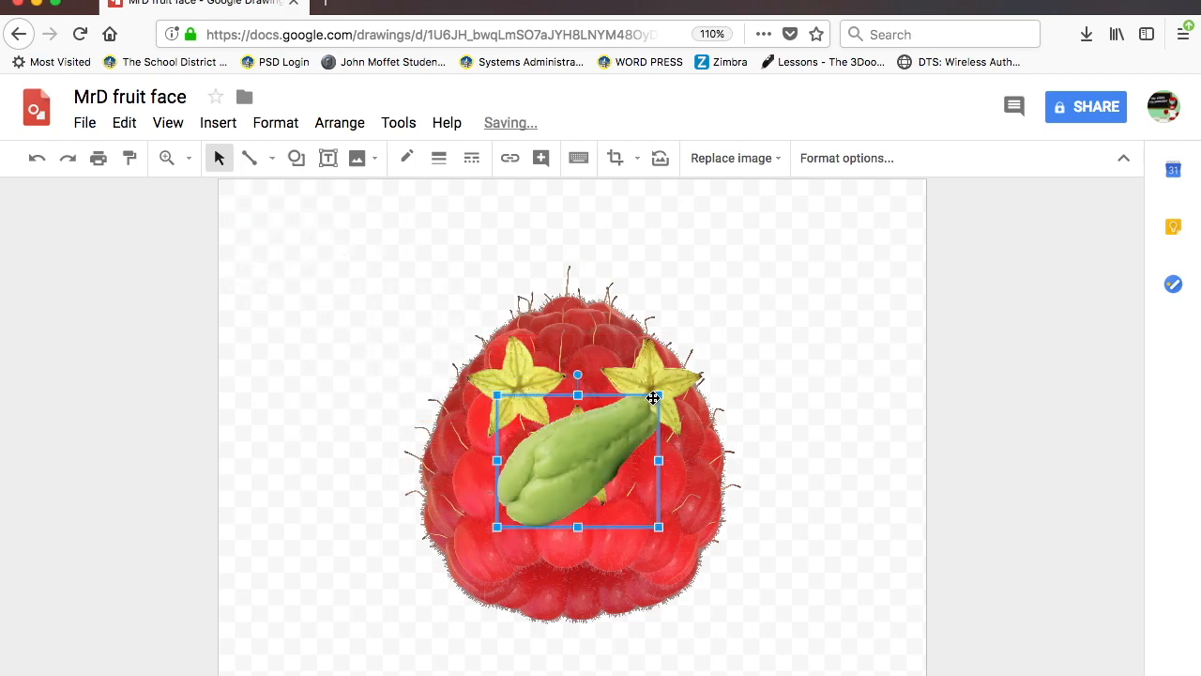
pyautogui.moveTo(661, 394); pyautogui.dragTo(666, 388)
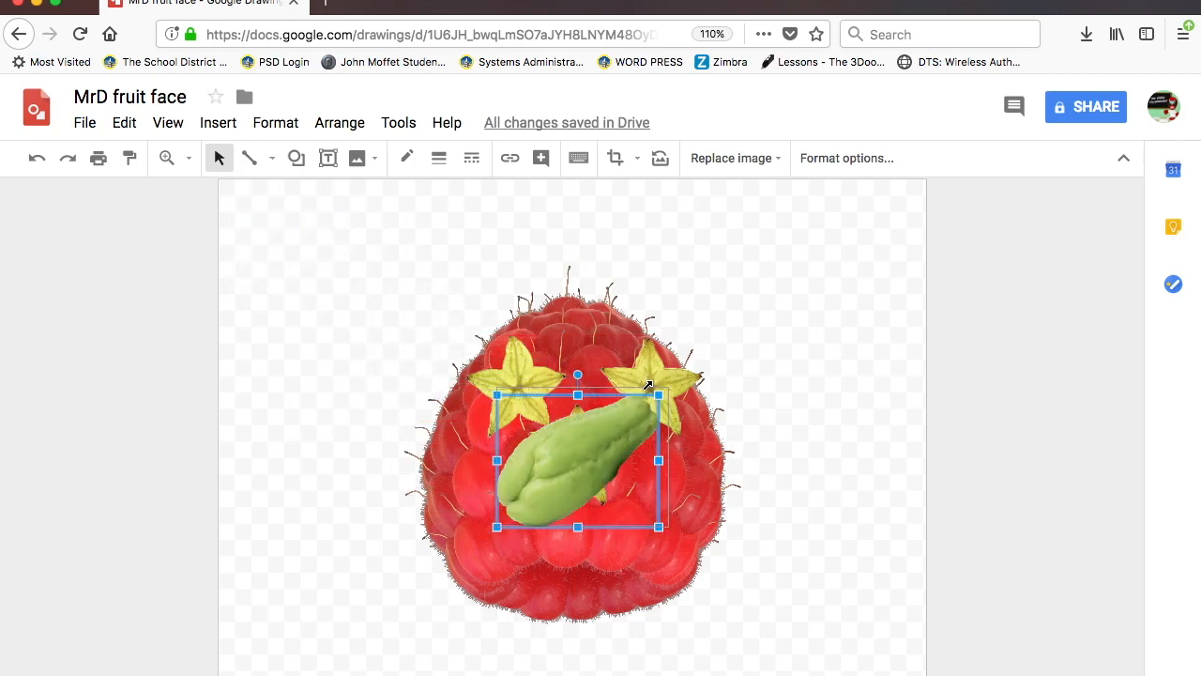
pyautogui.moveTo(581, 368); pyautogui.dragTo(533, 359)
pyautogui.moveTo(569, 483); pyautogui.dragTo(549, 531)
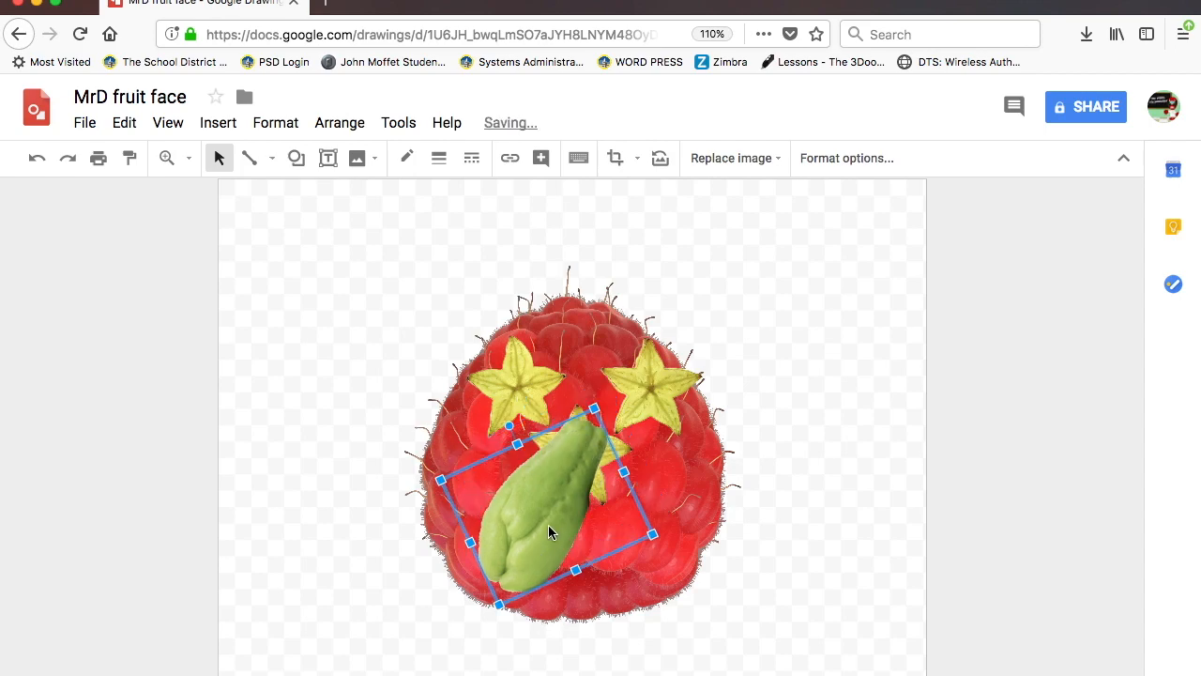
pyautogui.moveTo(499, 604); pyautogui.dragTo(521, 576)
pyautogui.moveTo(555, 508)
pyautogui.mouseDown()
pyautogui.moveTo(555, 528)
pyautogui.moveTo(557, 514)
pyautogui.mouseUp()
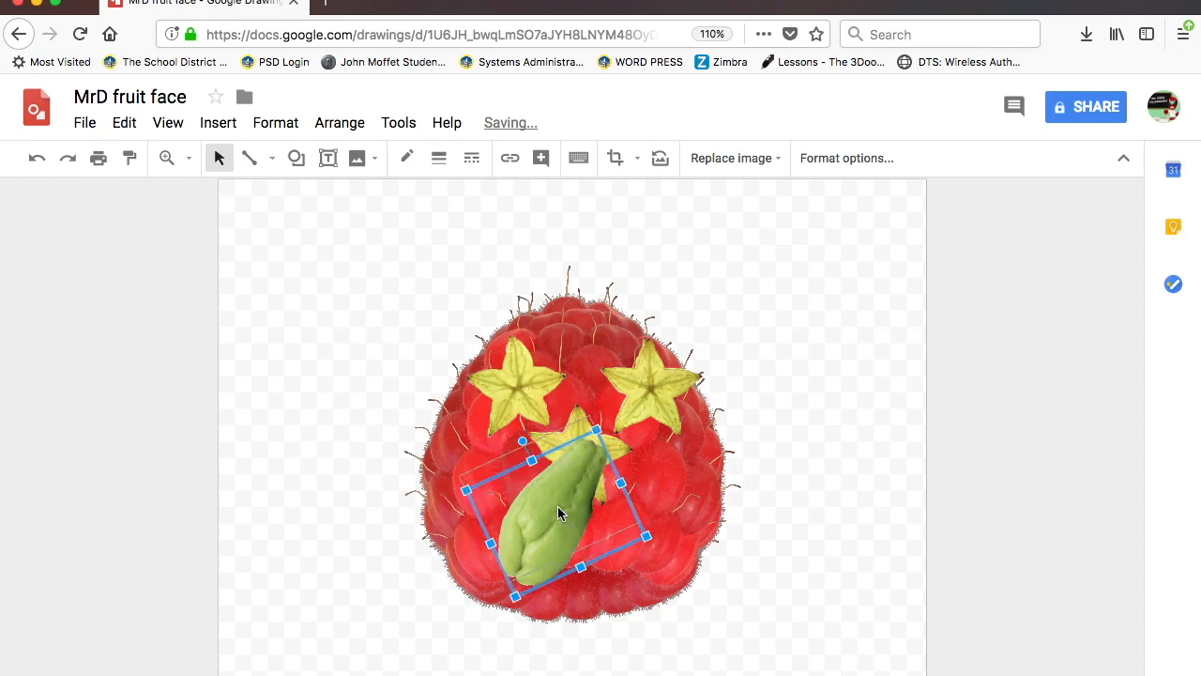
pyautogui.click(757, 473)
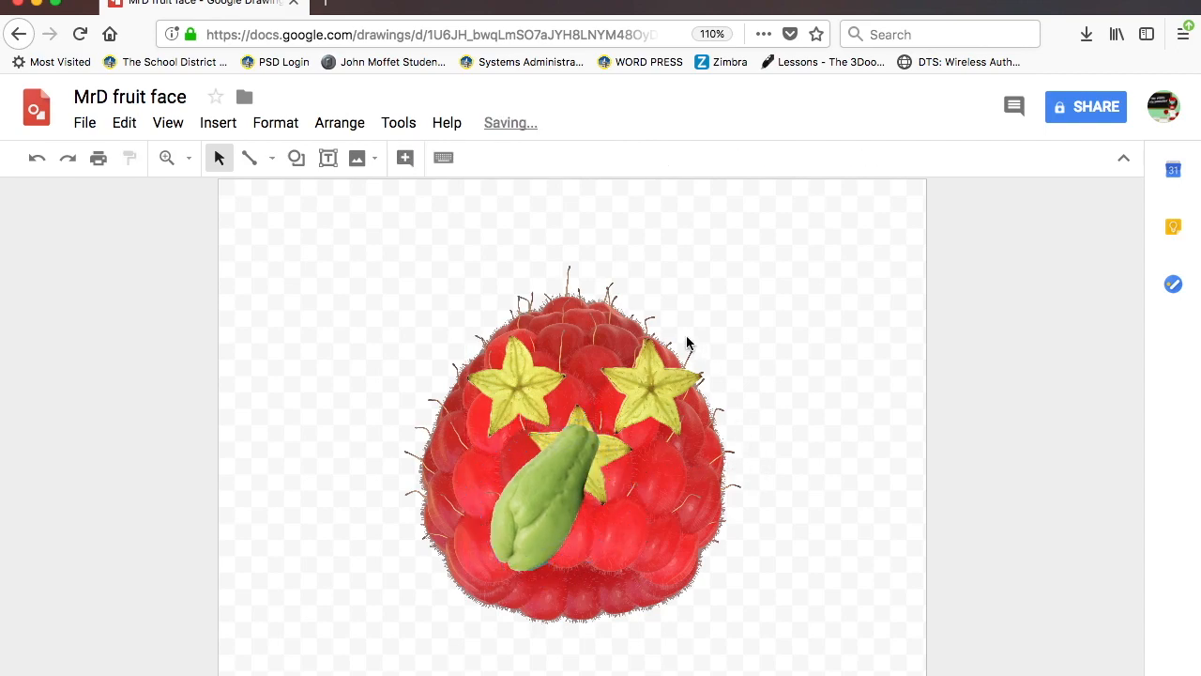
# - Insert PINEAPPLE.png from Google Drive
pyautogui.click(225, 123)
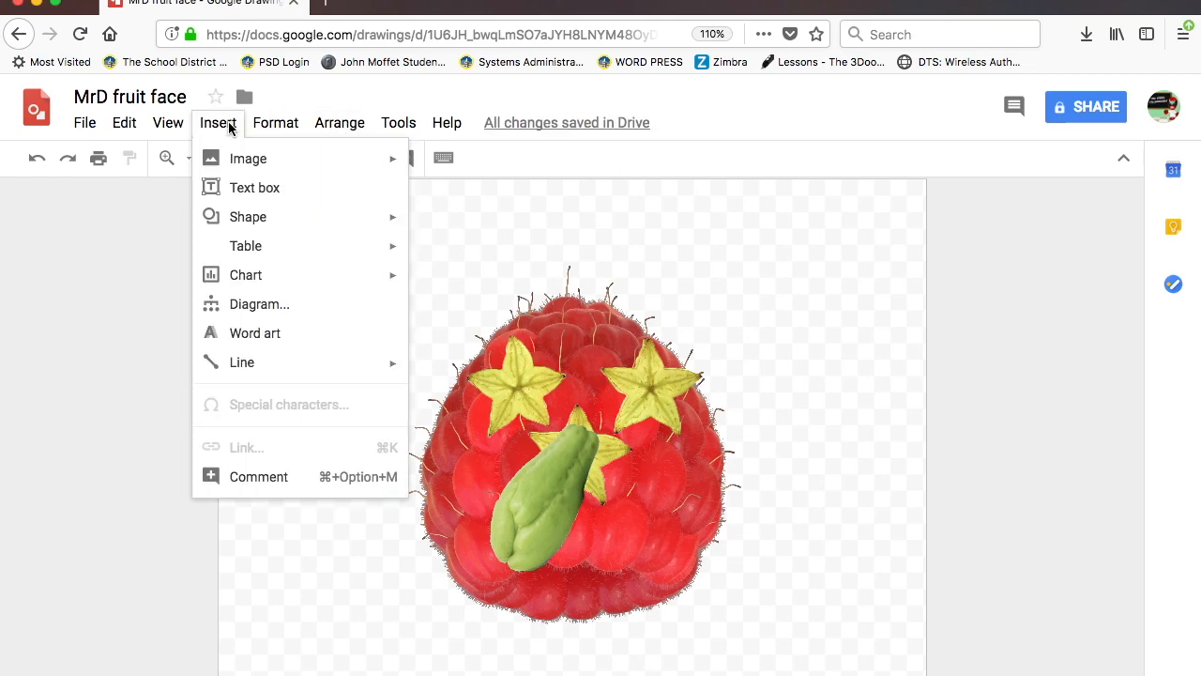
pyautogui.moveTo(237, 162)
pyautogui.click(461, 237)
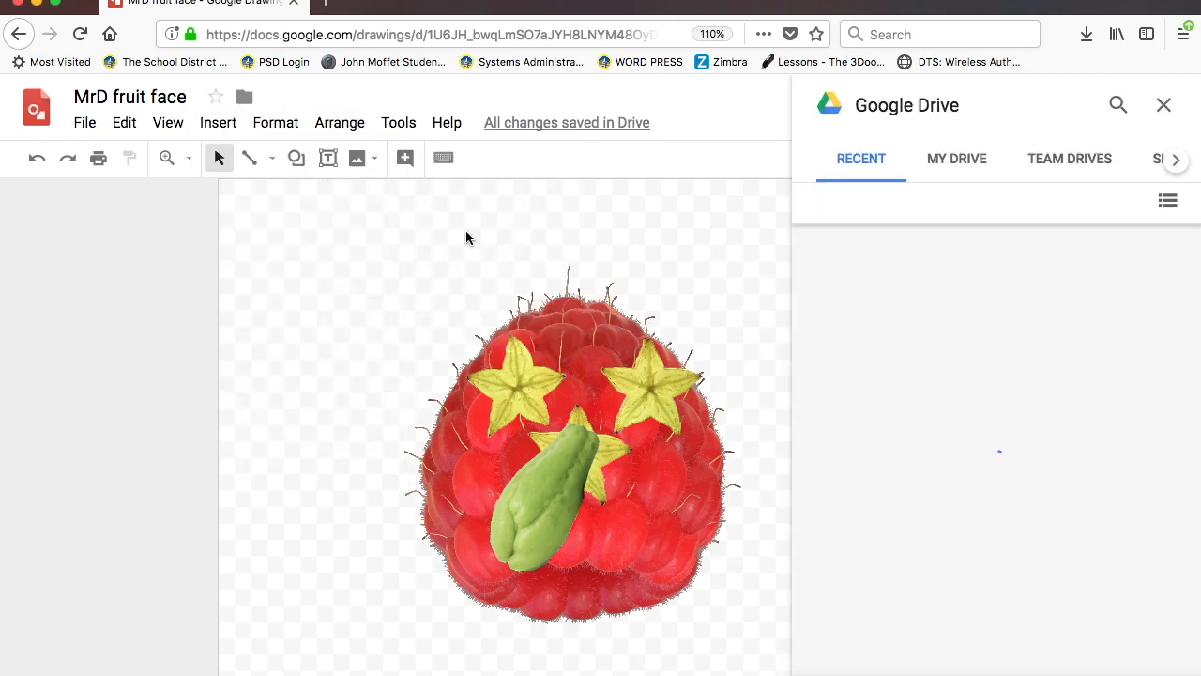
pyautogui.scroll(-1, 1070, 410)
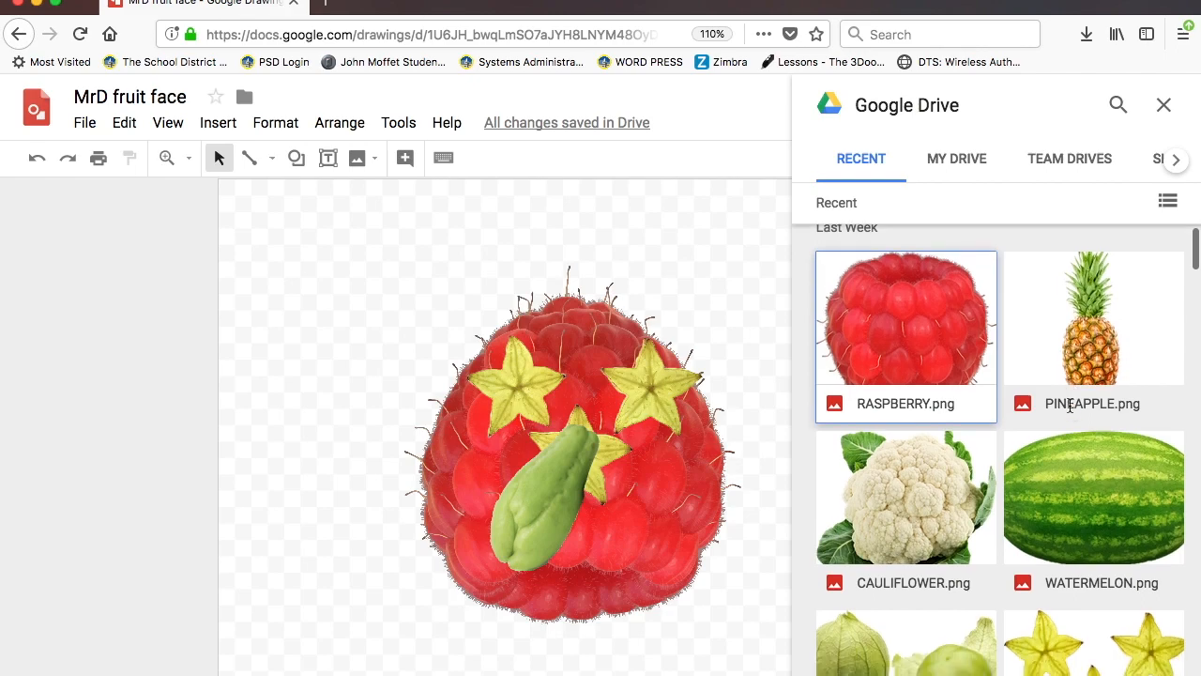
pyautogui.scroll(1, 1070, 405)
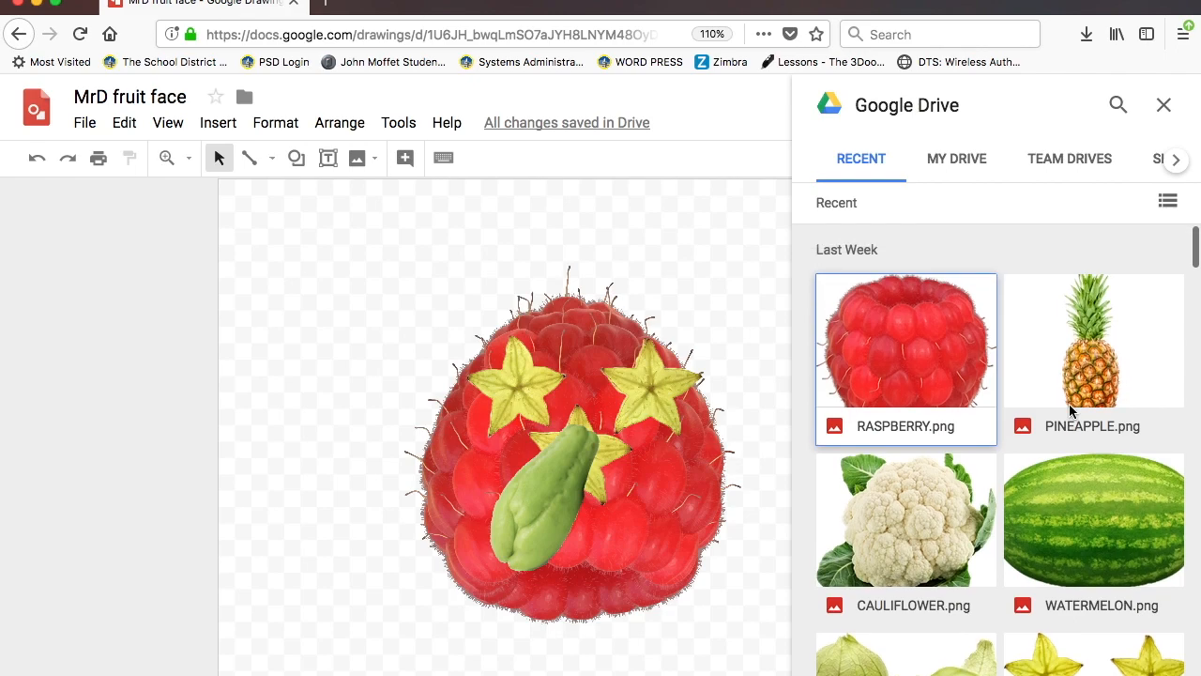
pyautogui.doubleClick(1089, 385)
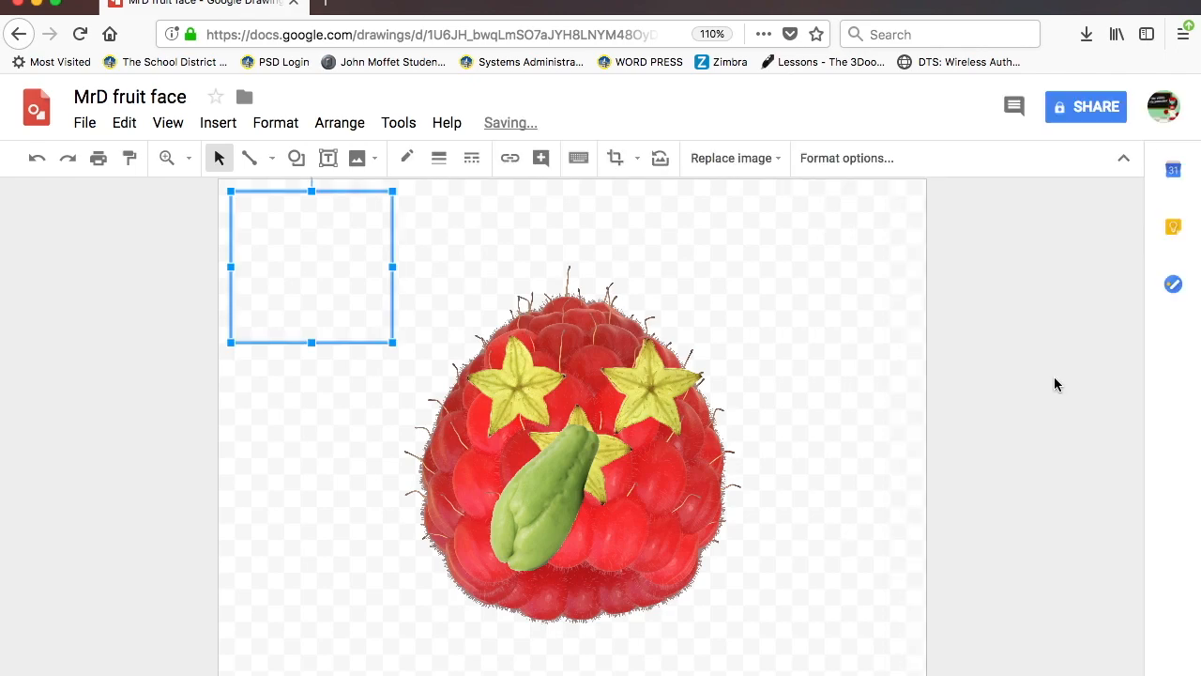
# - Move the pineapple onto the raspberry's top and send it to the back
pyautogui.moveTo(314, 302); pyautogui.dragTo(560, 355)
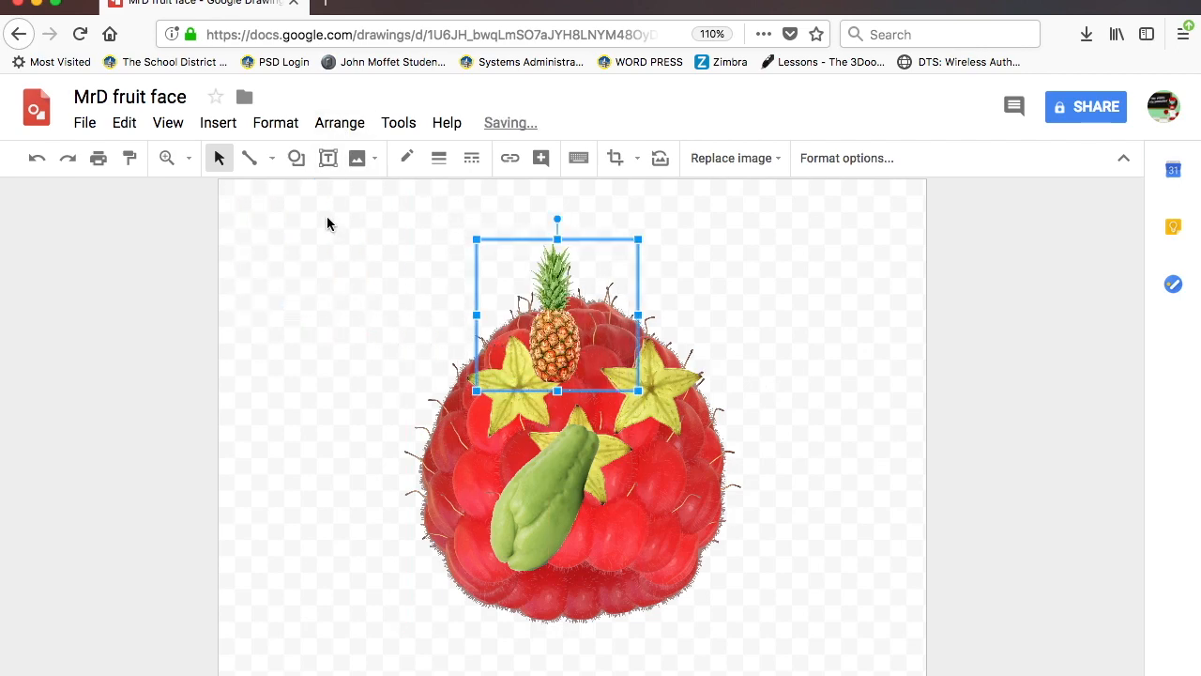
pyautogui.click(344, 124)
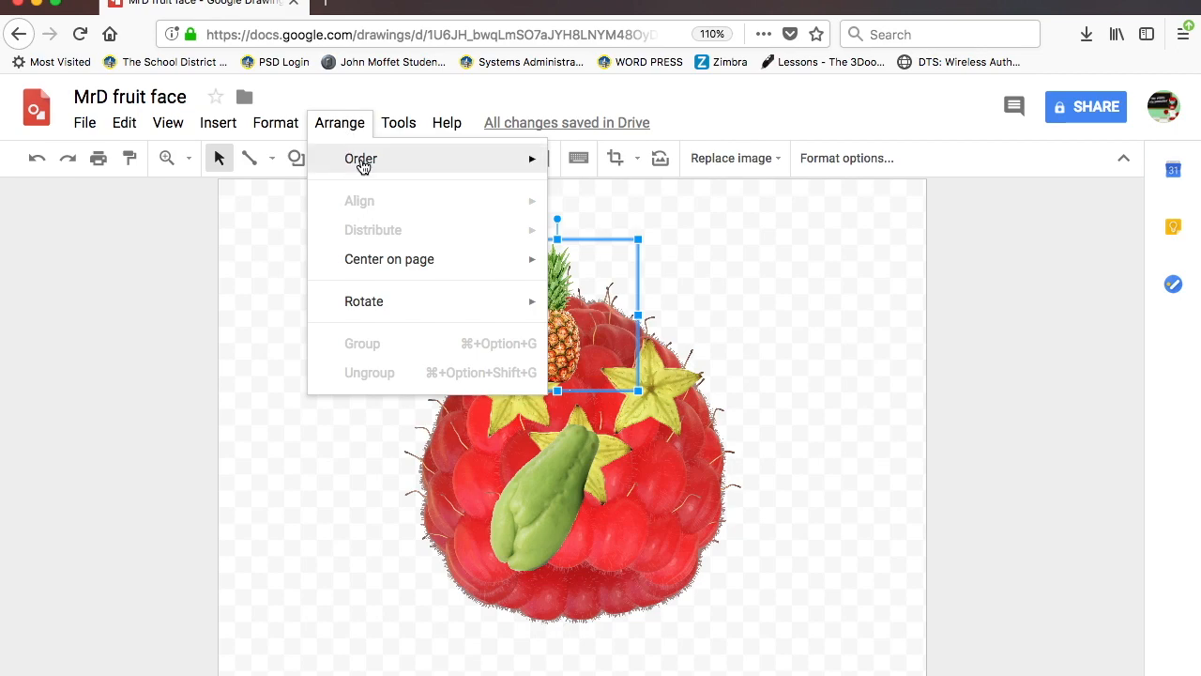
pyautogui.moveTo(362, 167)
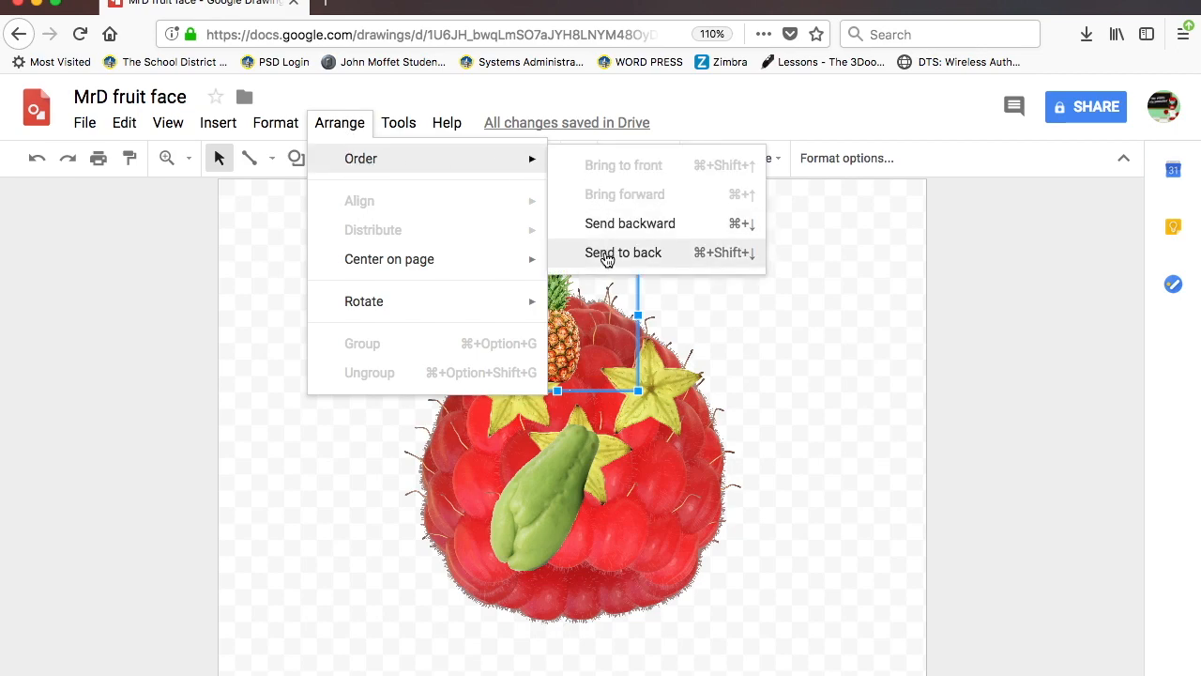
pyautogui.click(624, 232)
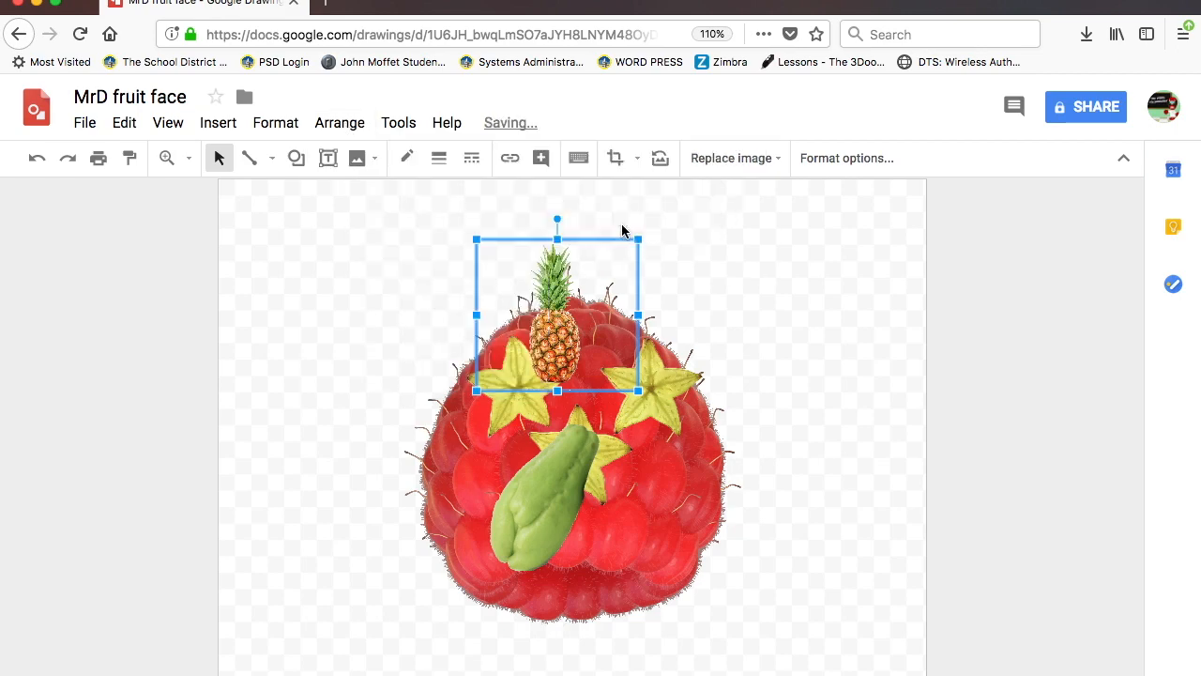
pyautogui.moveTo(562, 327)
pyautogui.mouseDown()
pyautogui.moveTo(553, 432)
pyautogui.moveTo(545, 407)
pyautogui.moveTo(560, 334)
pyautogui.moveTo(576, 323)
pyautogui.mouseUp()
pyautogui.click(347, 124)
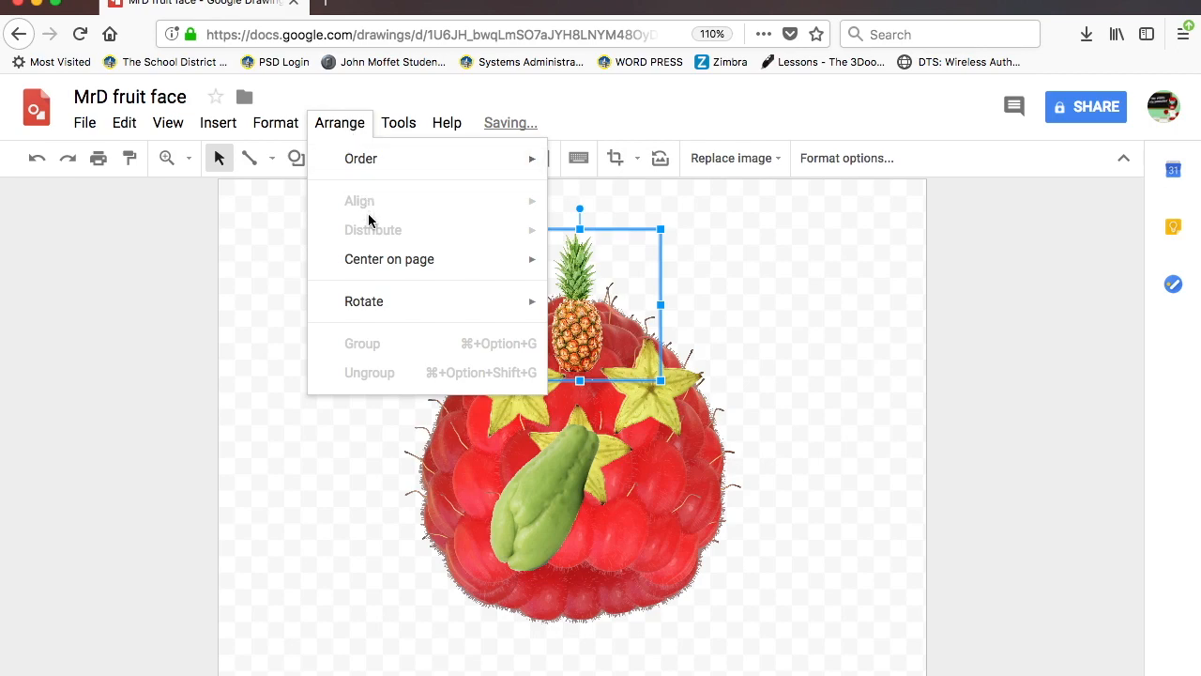
pyautogui.moveTo(370, 162)
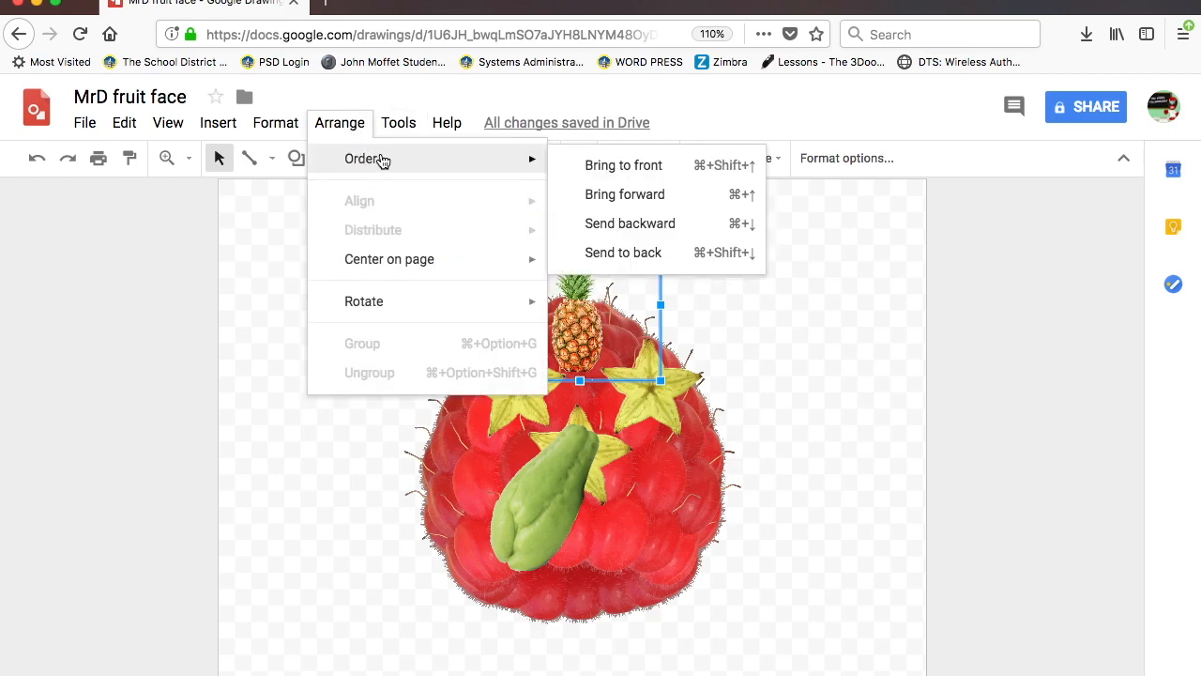
pyautogui.click(611, 256)
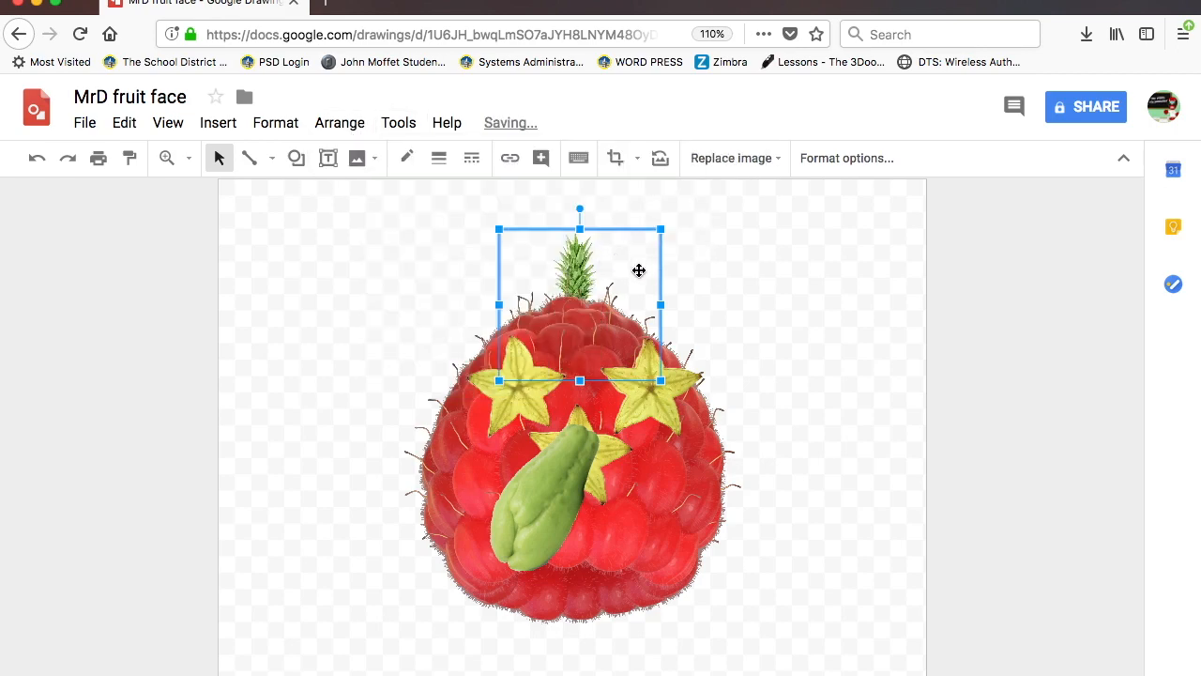
# - Stretch the pineapple wider on both sides and make it taller
pyautogui.moveTo(662, 307); pyautogui.dragTo(757, 305)
pyautogui.moveTo(500, 305); pyautogui.dragTo(416, 302)
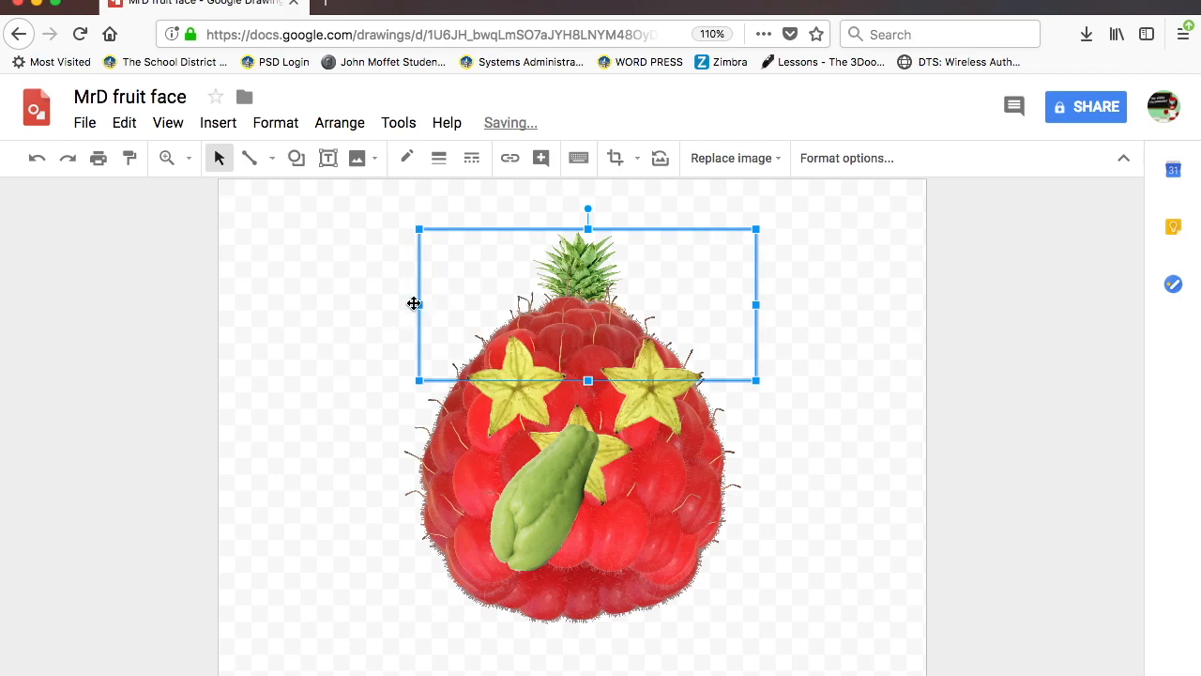
pyautogui.moveTo(410, 303); pyautogui.dragTo(373, 304)
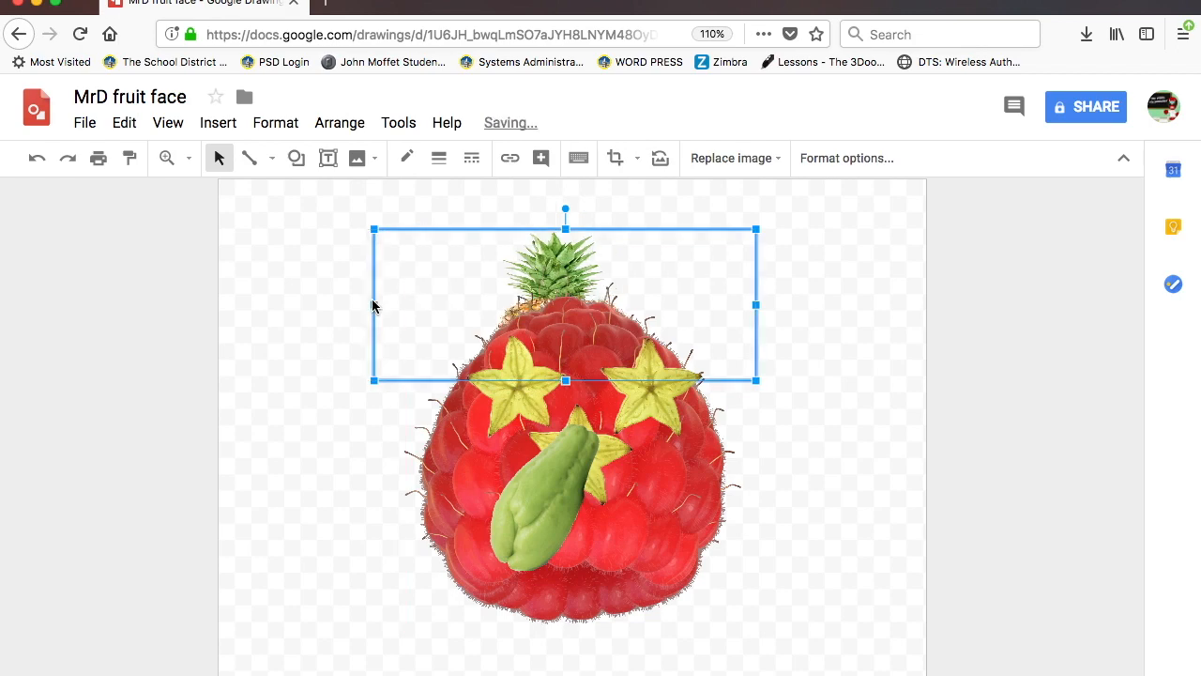
pyautogui.moveTo(756, 305); pyautogui.dragTo(830, 303)
pyautogui.moveTo(602, 227); pyautogui.dragTo(602, 203)
# - Undo the accidental raspberry move and shift the pineapple slightly left and down onto the head
pyautogui.moveTo(606, 292); pyautogui.dragTo(586, 305)
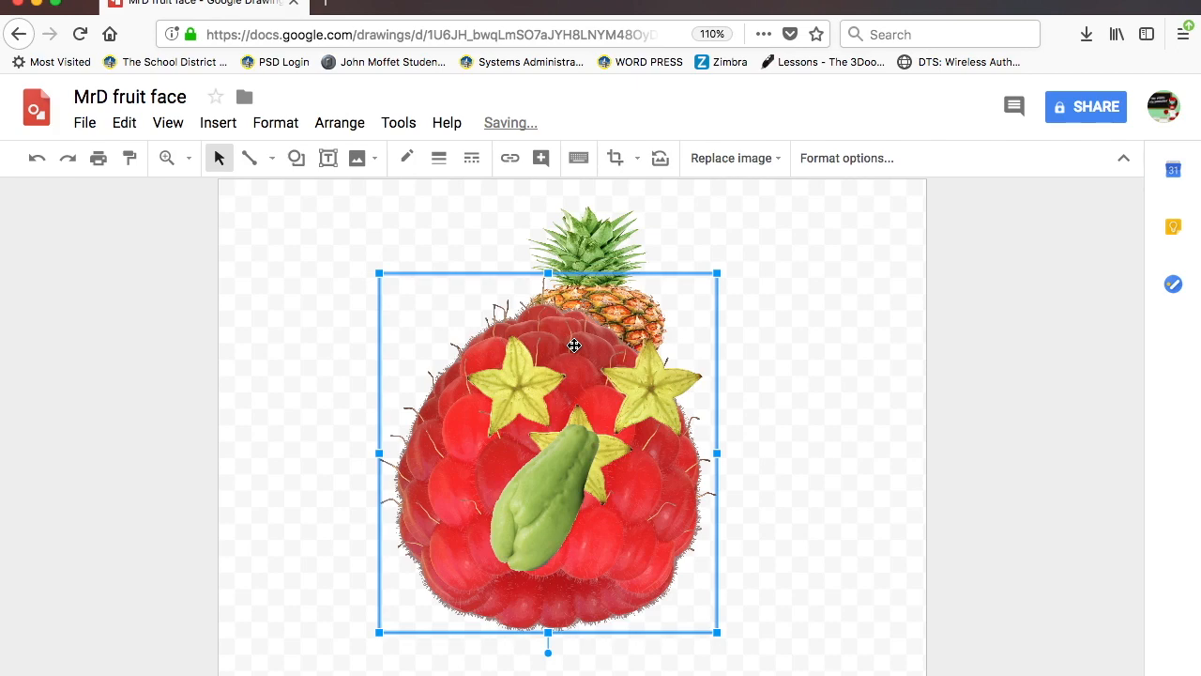
pyautogui.hotkey('ctrl', 'z')
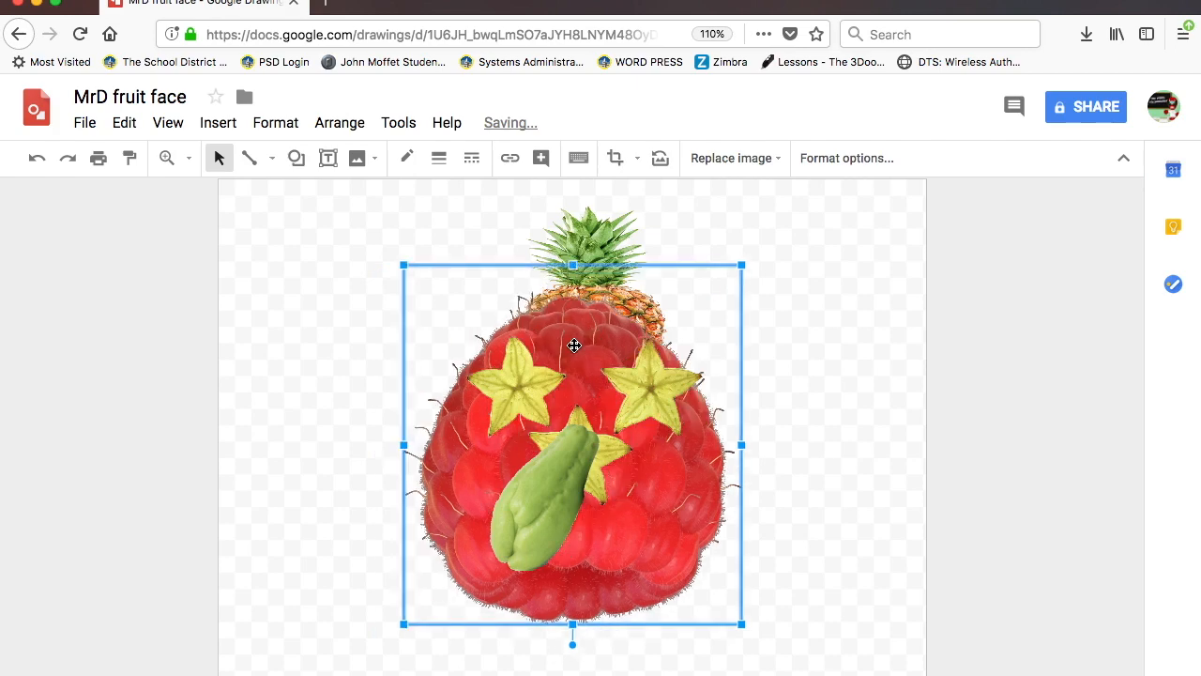
pyautogui.click(601, 229)
pyautogui.moveTo(603, 232); pyautogui.dragTo(579, 263)
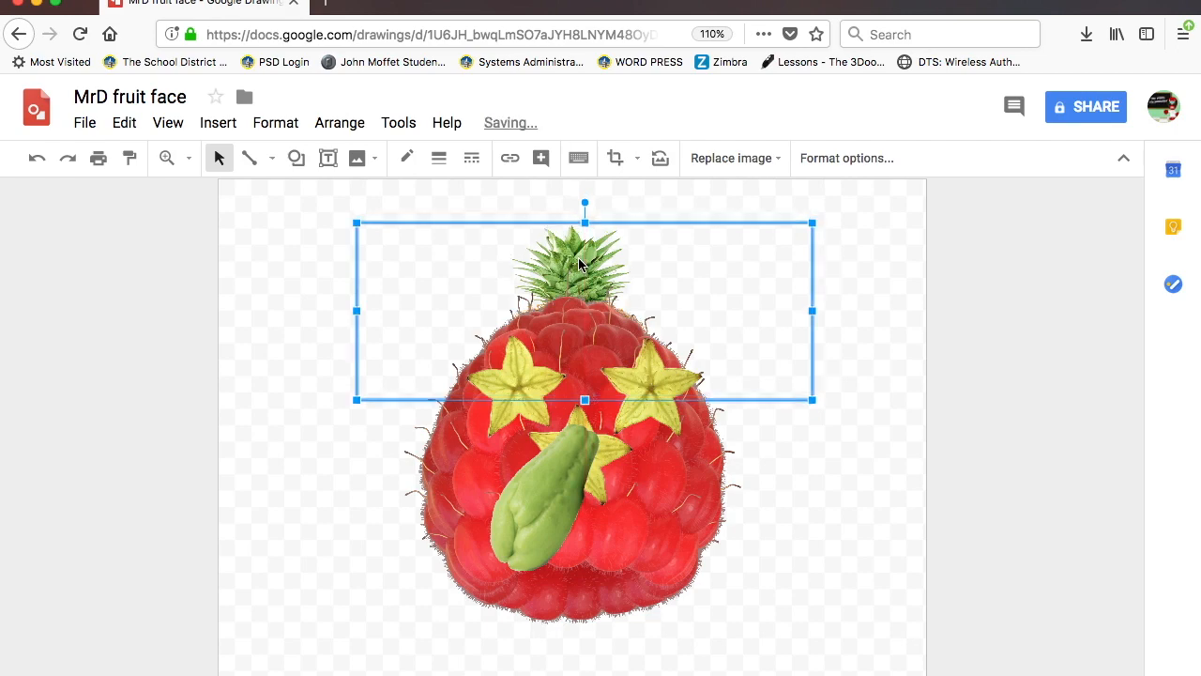
pyautogui.click(831, 479)
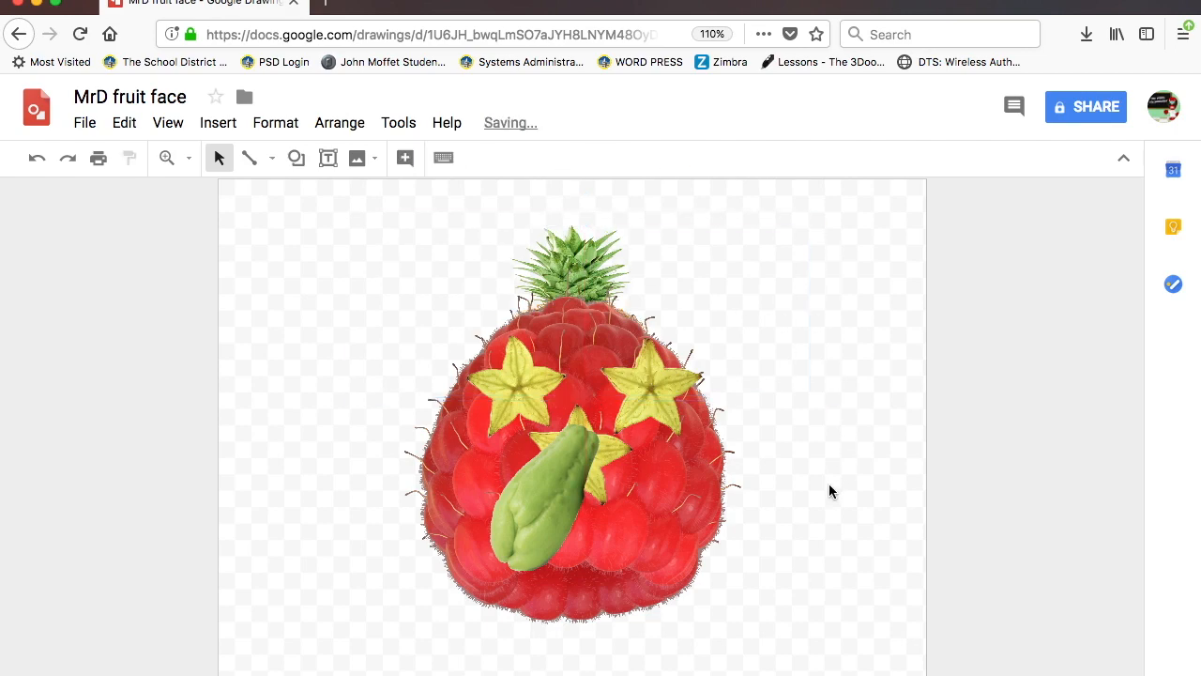
# - Insert KIWI SLICE from Drive, rotate it about 45°, and place it at the raspberry's upper-left edge
pyautogui.click(216, 124)
pyautogui.moveTo(225, 159)
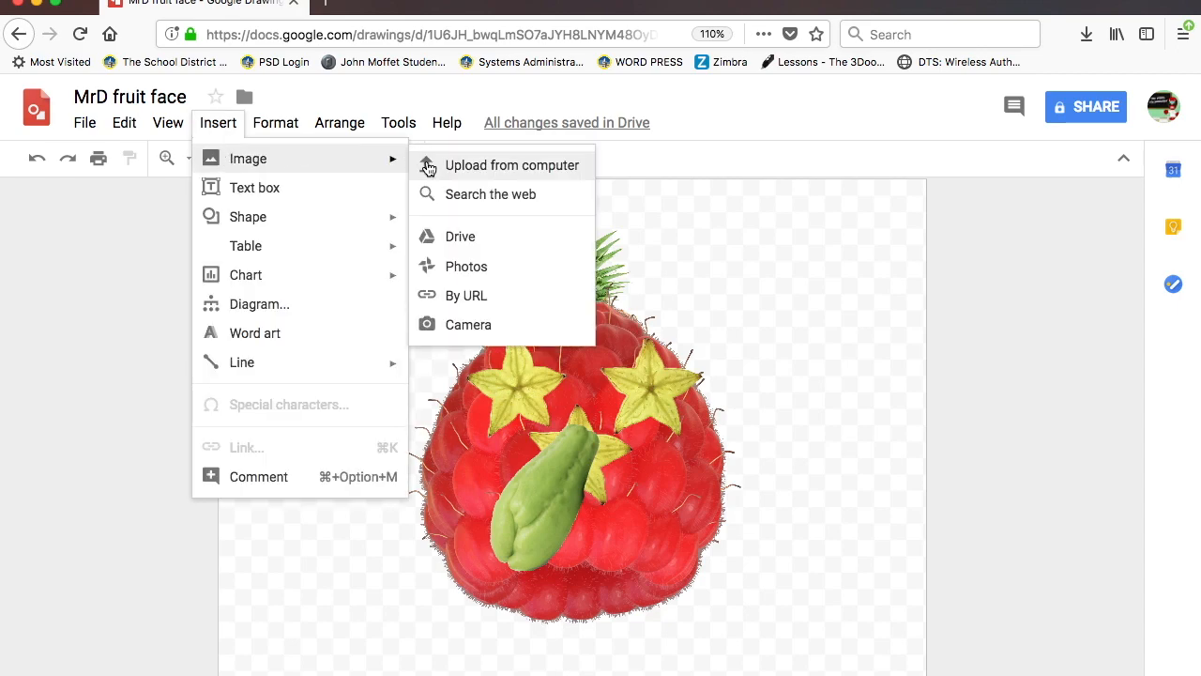
pyautogui.click(453, 238)
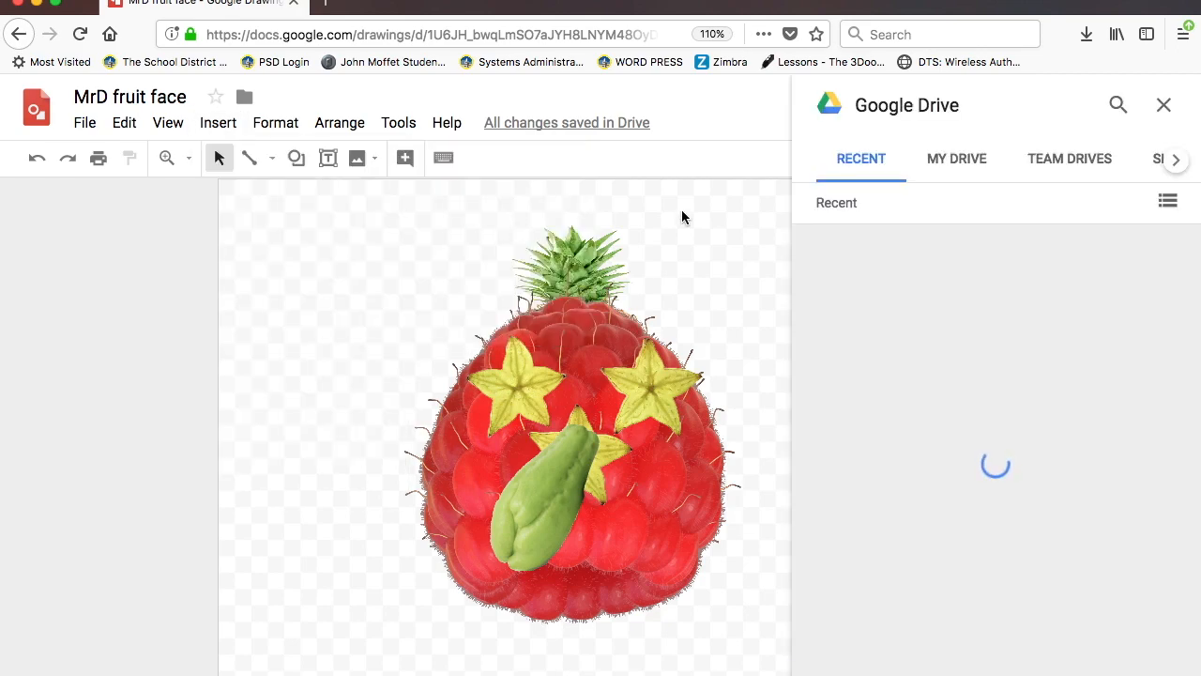
pyautogui.scroll(-2, 1018, 372)
pyautogui.scroll(-9, 1017, 368)
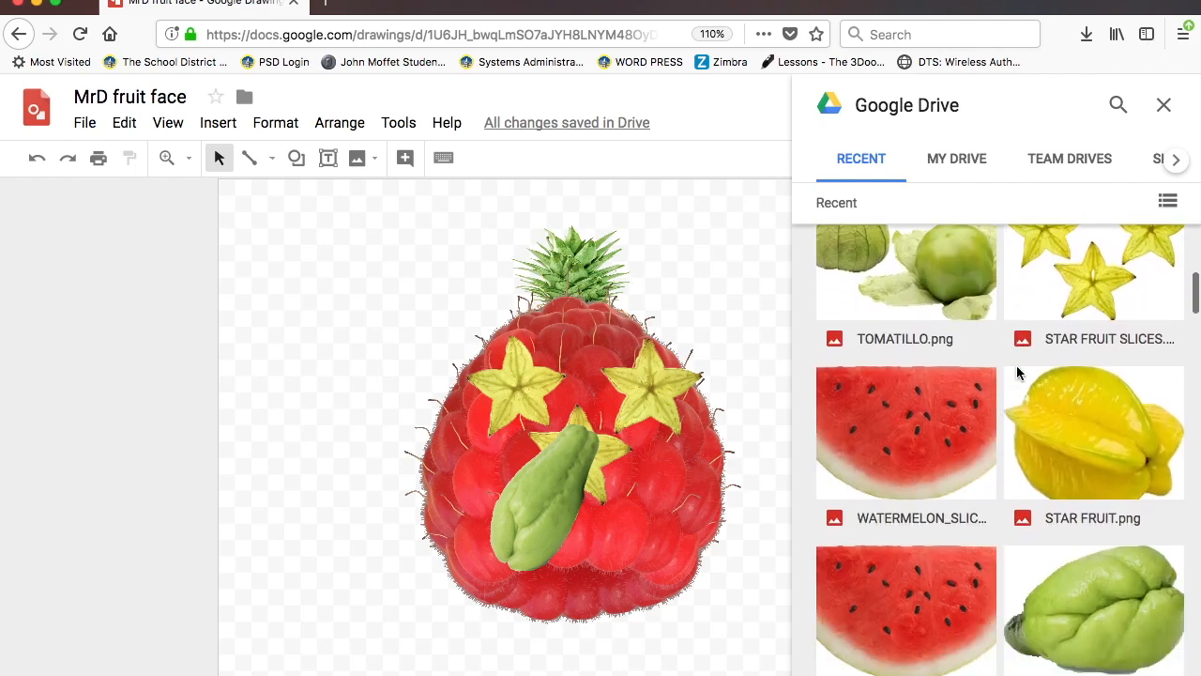
pyautogui.scroll(-7, 1016, 365)
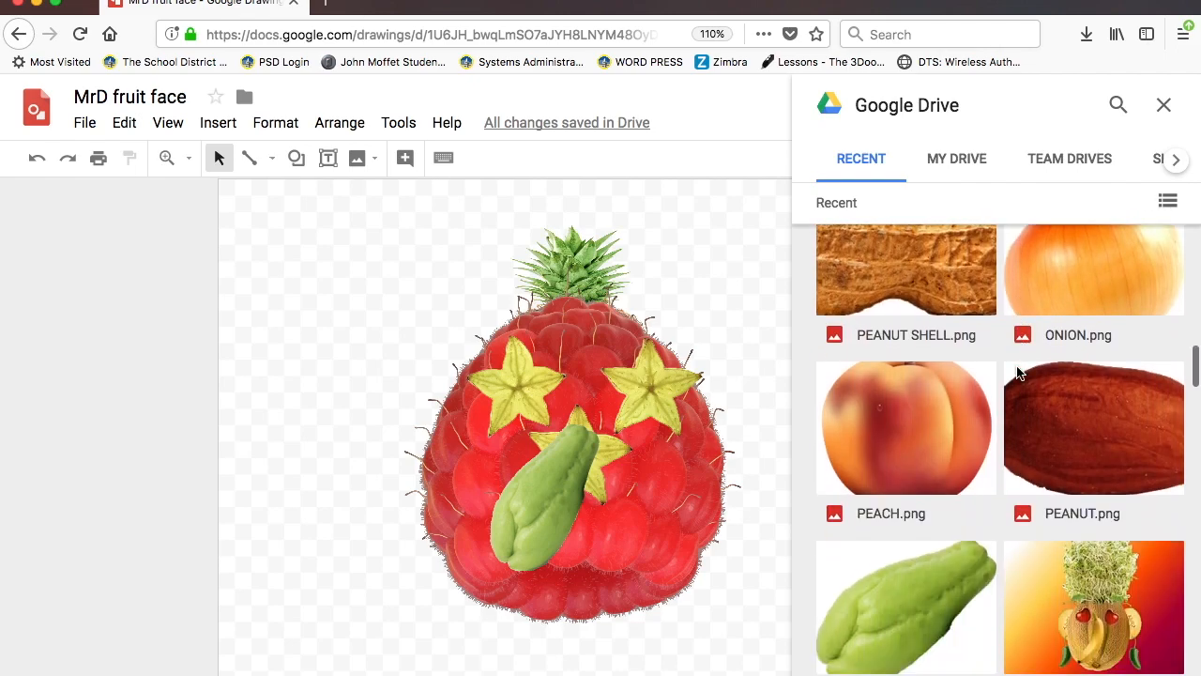
pyautogui.doubleClick(934, 340)
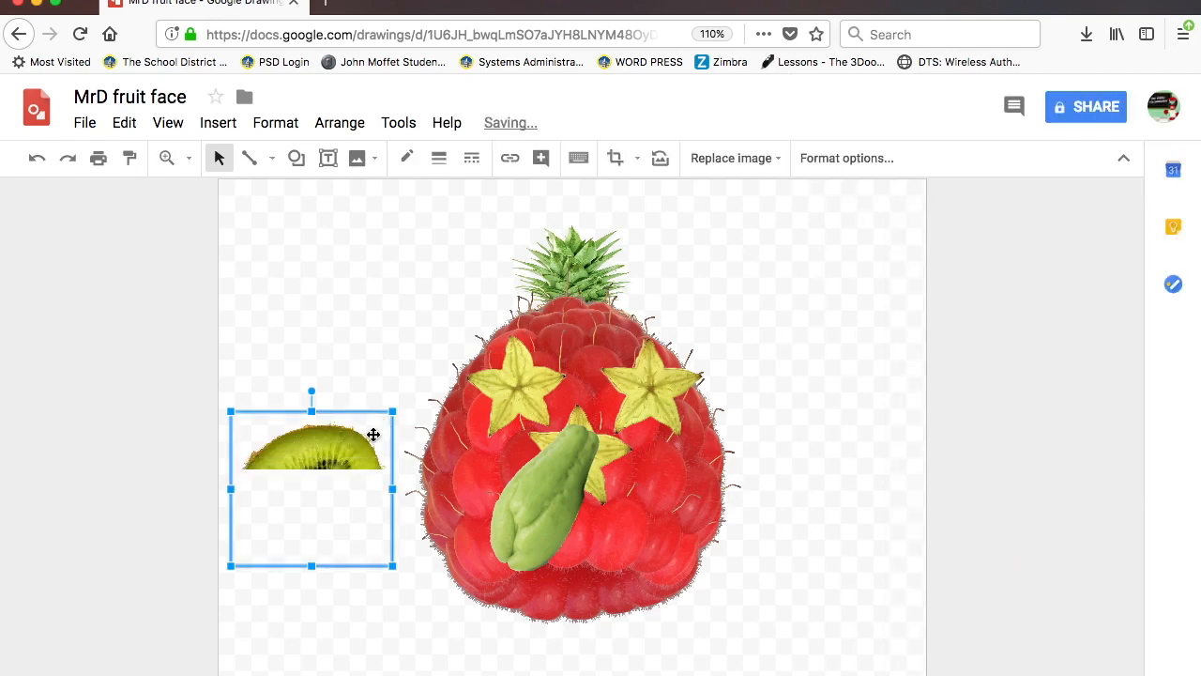
pyautogui.moveTo(315, 390); pyautogui.dragTo(212, 412)
pyautogui.moveTo(317, 499); pyautogui.dragTo(424, 398)
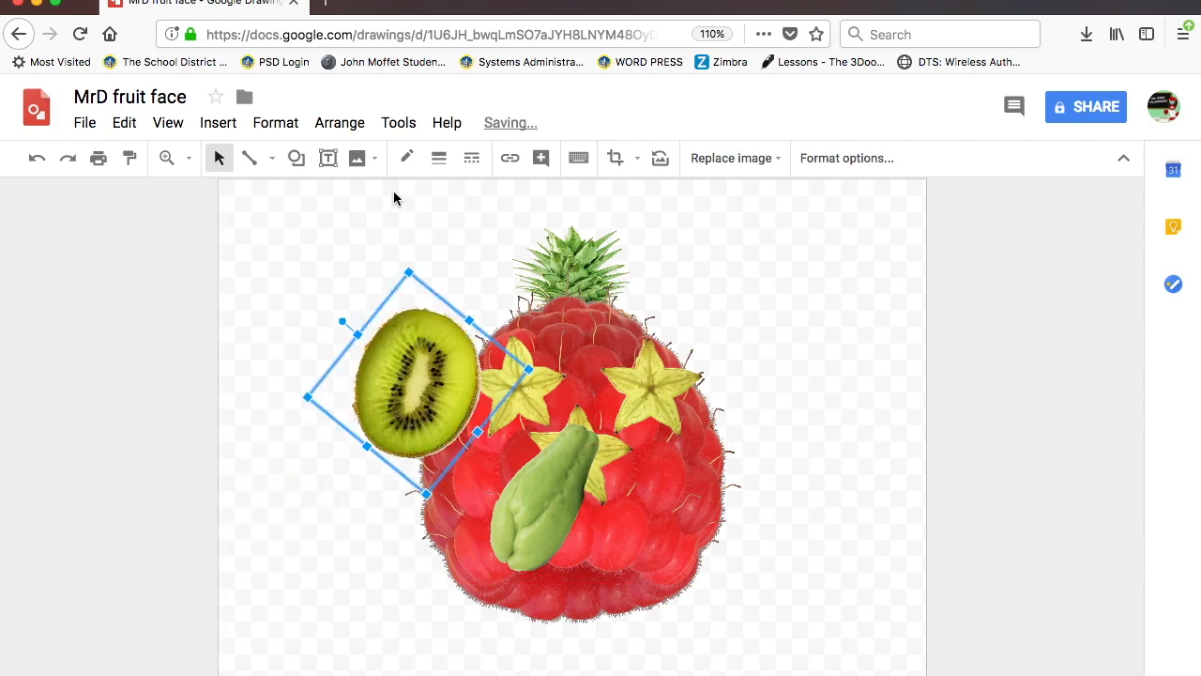
# - Send the kiwi to the back behind the raspberry and shrink it slightly
pyautogui.click(338, 123)
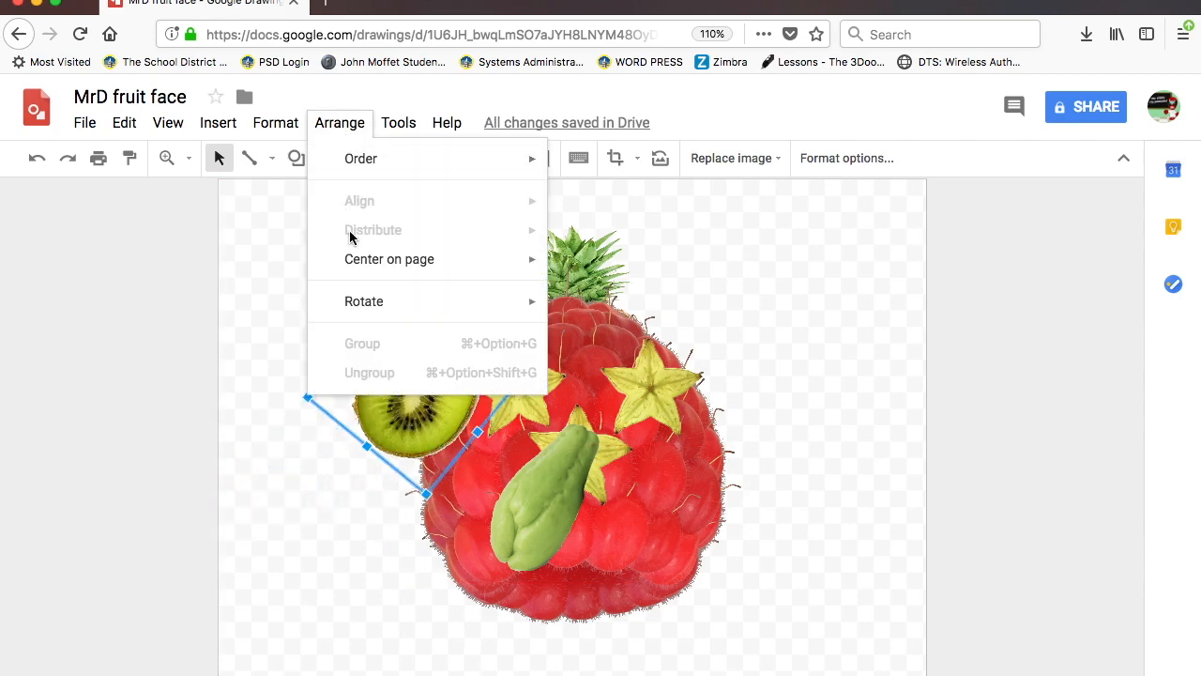
pyautogui.moveTo(373, 159)
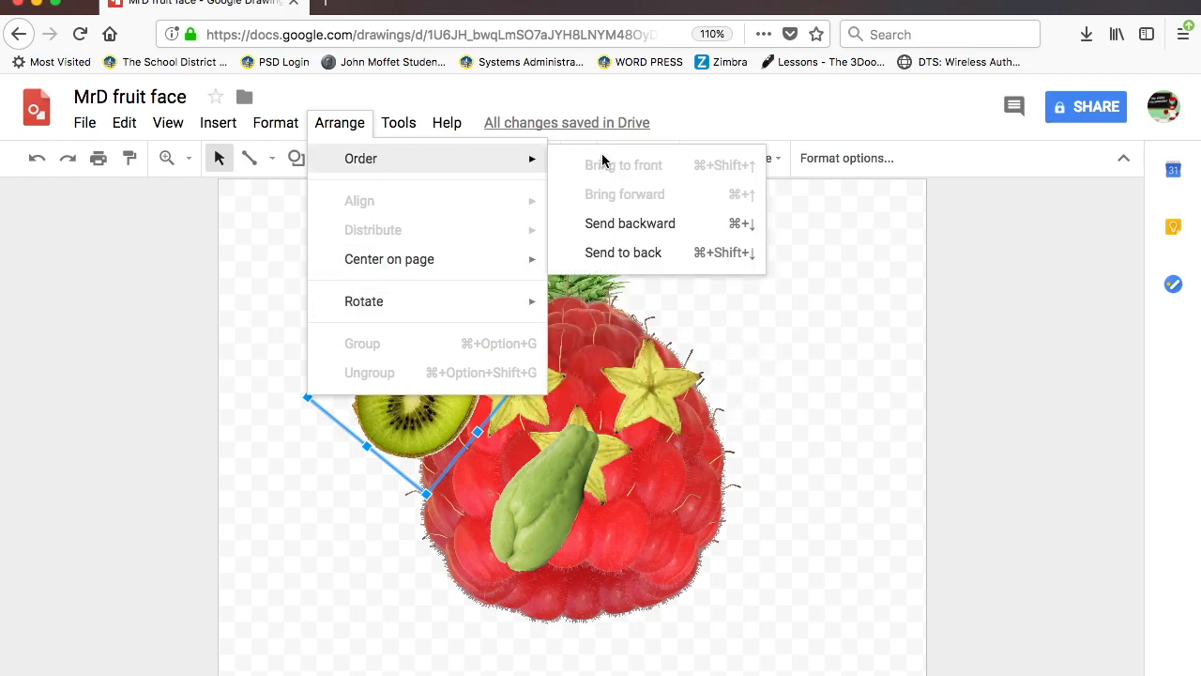
pyautogui.click(624, 252)
pyautogui.click(410, 375)
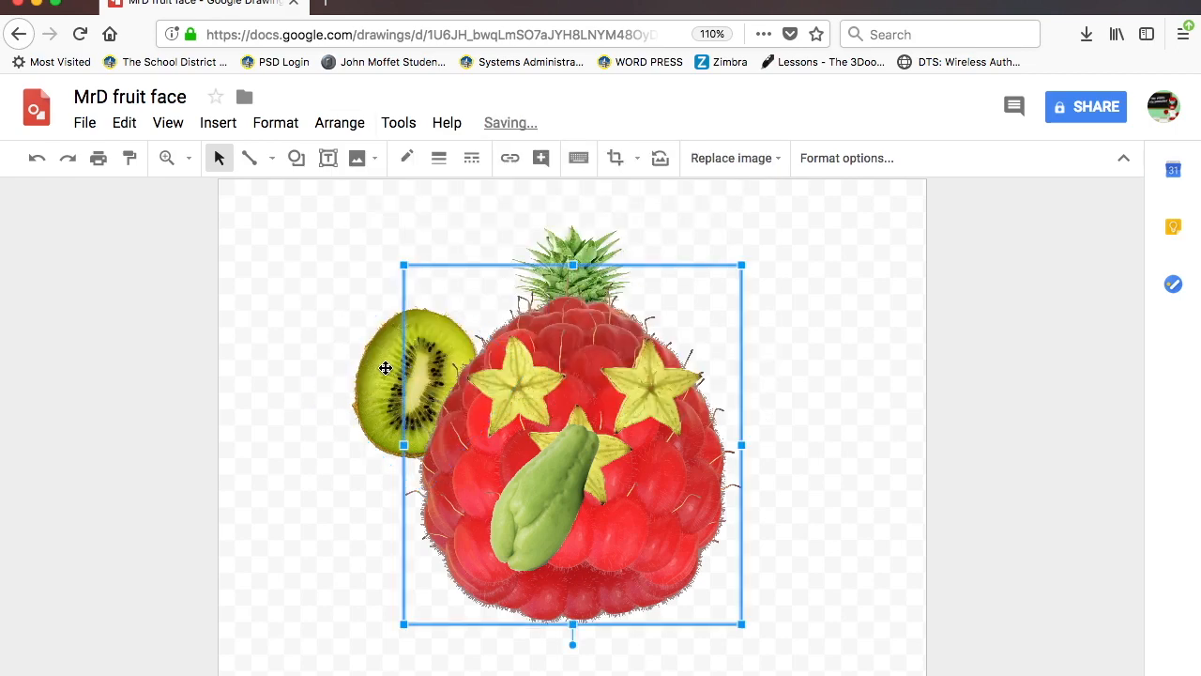
pyautogui.click(387, 367)
pyautogui.click(381, 434)
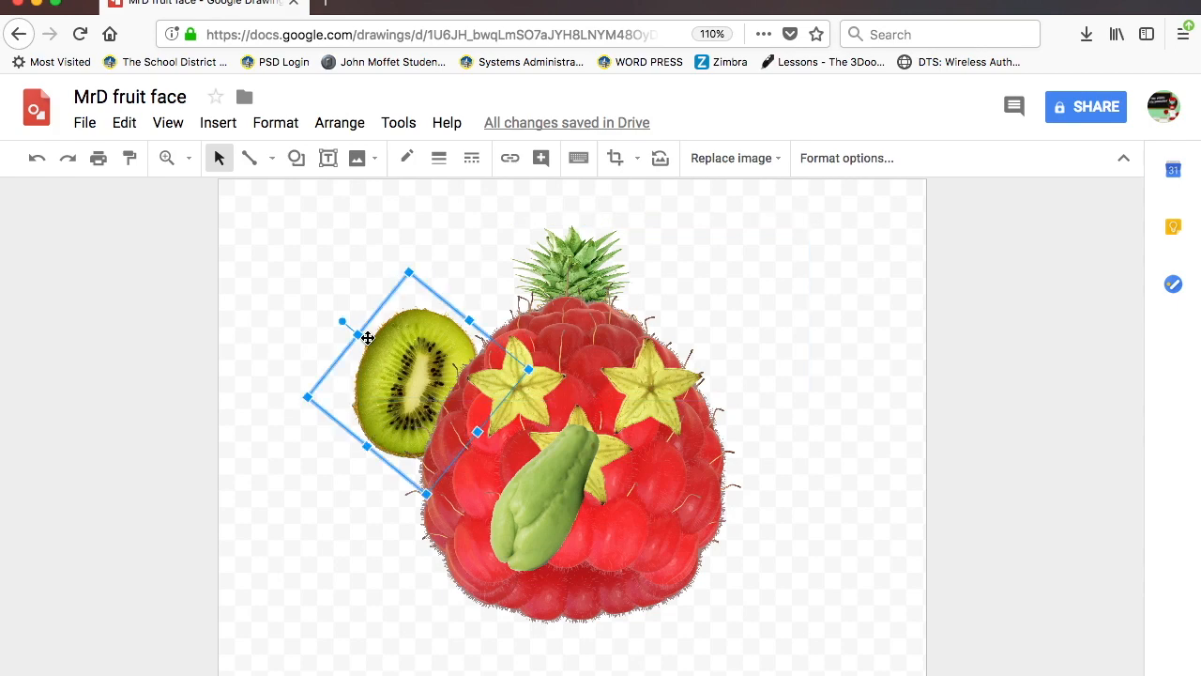
pyautogui.moveTo(408, 273); pyautogui.dragTo(410, 301)
# - Undo the accidental pineapple move and nudge the kiwi into place at the raspberry's left edge
pyautogui.moveTo(398, 398); pyautogui.dragTo(419, 399)
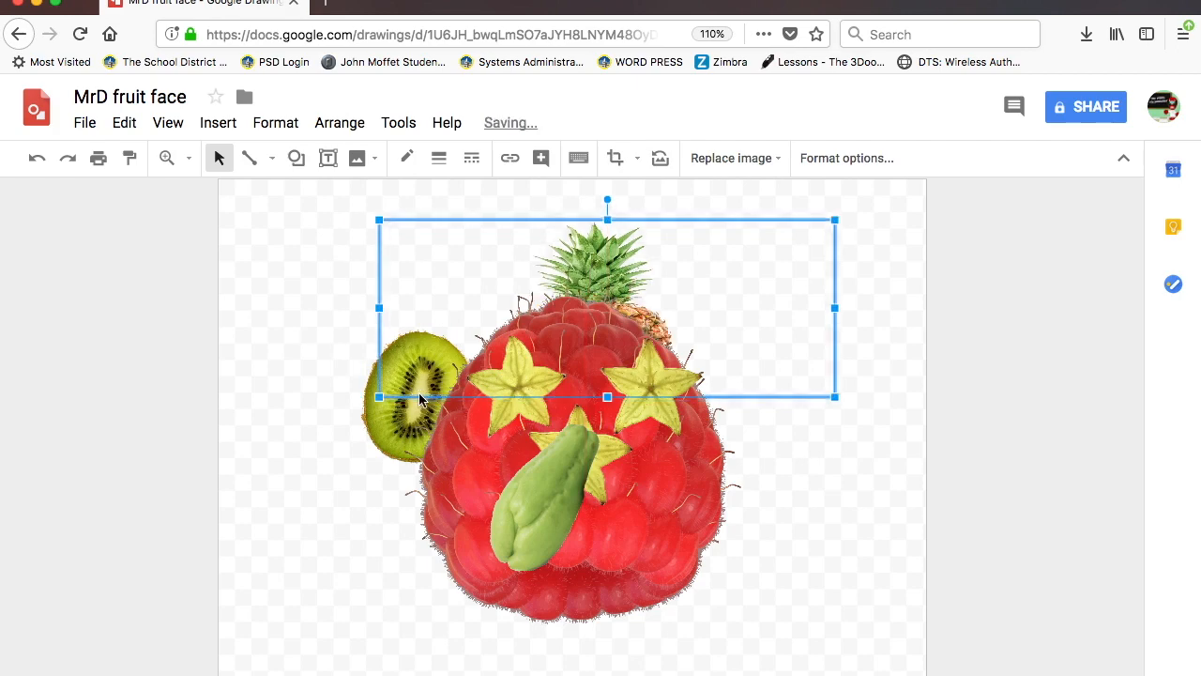
pyautogui.press('super+z')
pyautogui.click(389, 439)
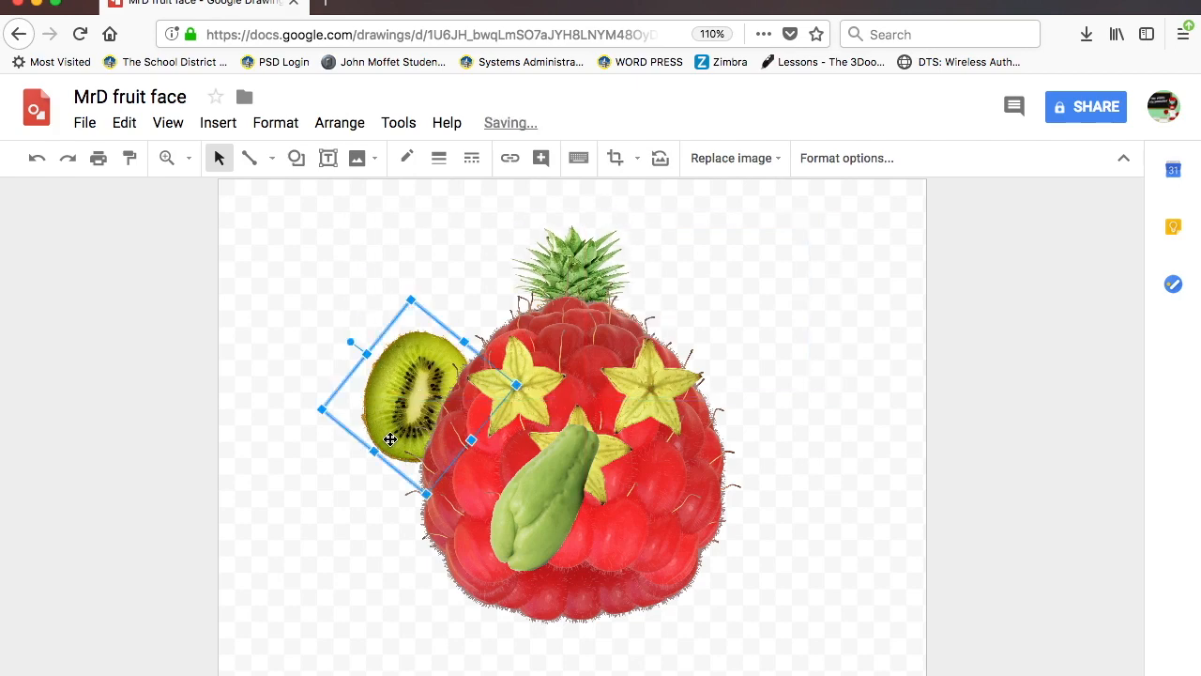
pyautogui.moveTo(382, 424); pyautogui.dragTo(407, 430)
pyautogui.click(405, 411)
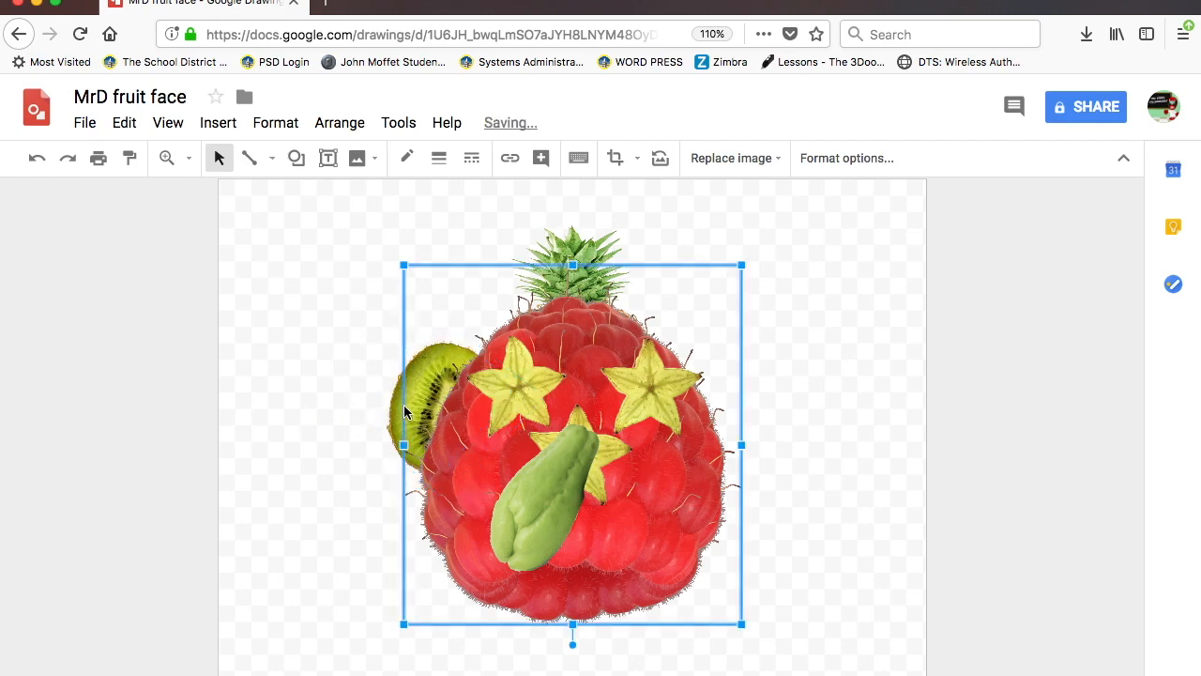
pyautogui.click(387, 409)
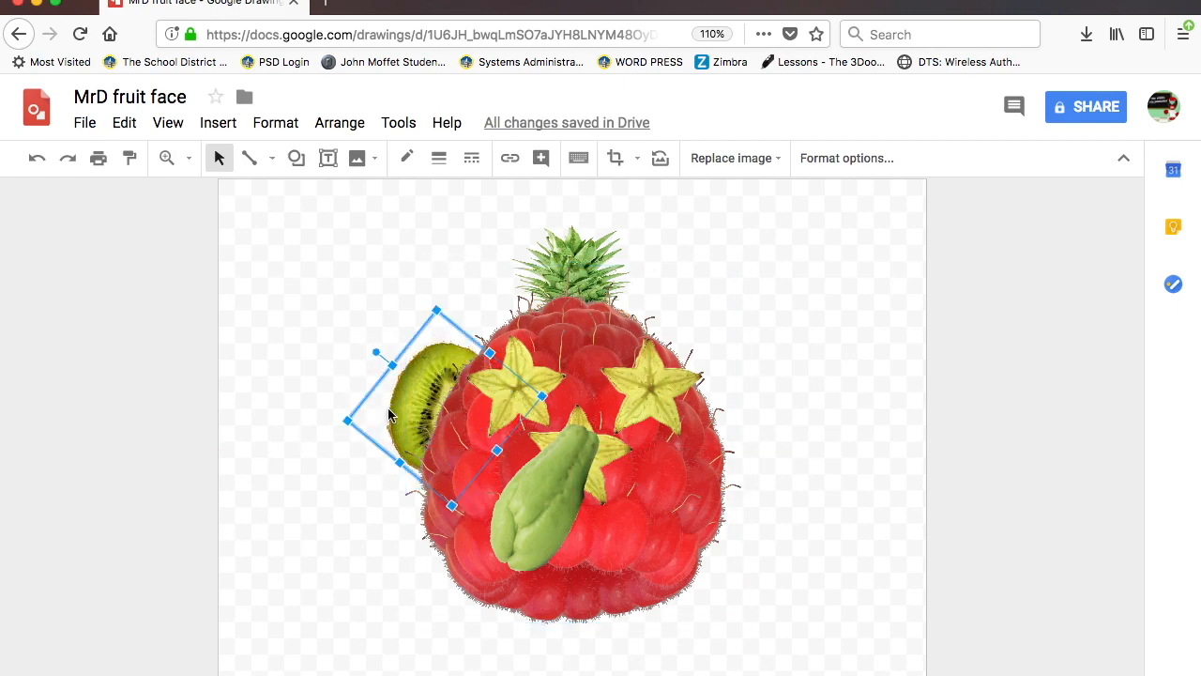
pyautogui.moveTo(398, 410); pyautogui.dragTo(390, 410)
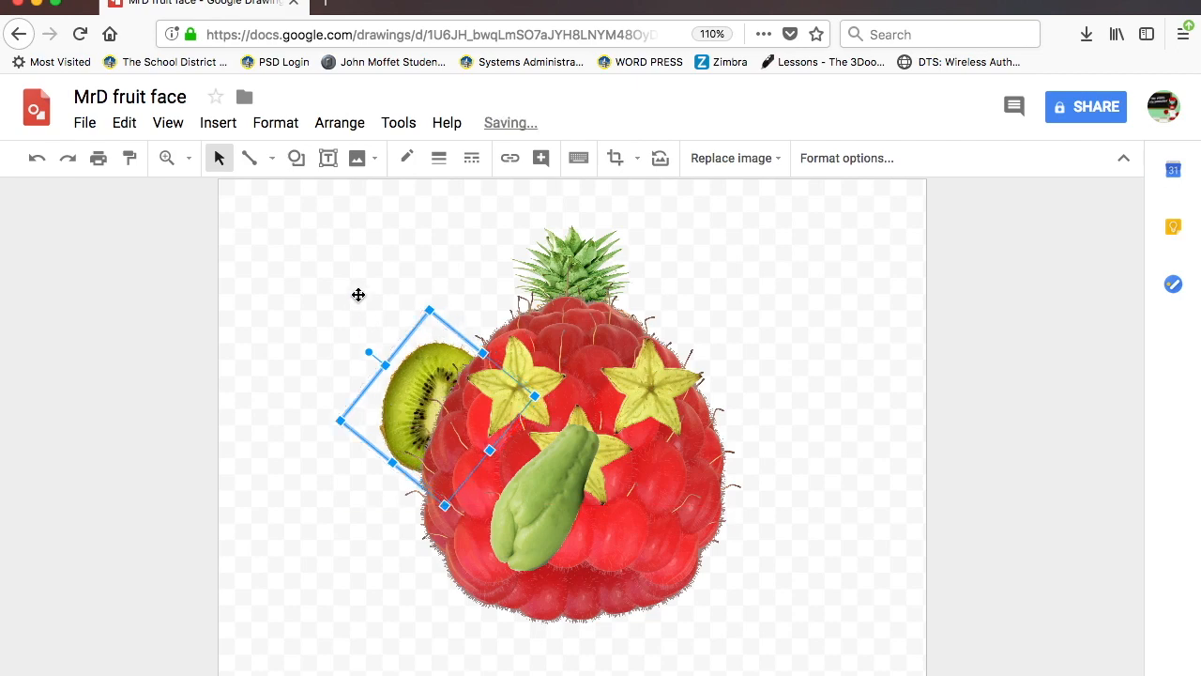
# - Copy the kiwi ear and paste a duplicate
pyautogui.click(125, 122)
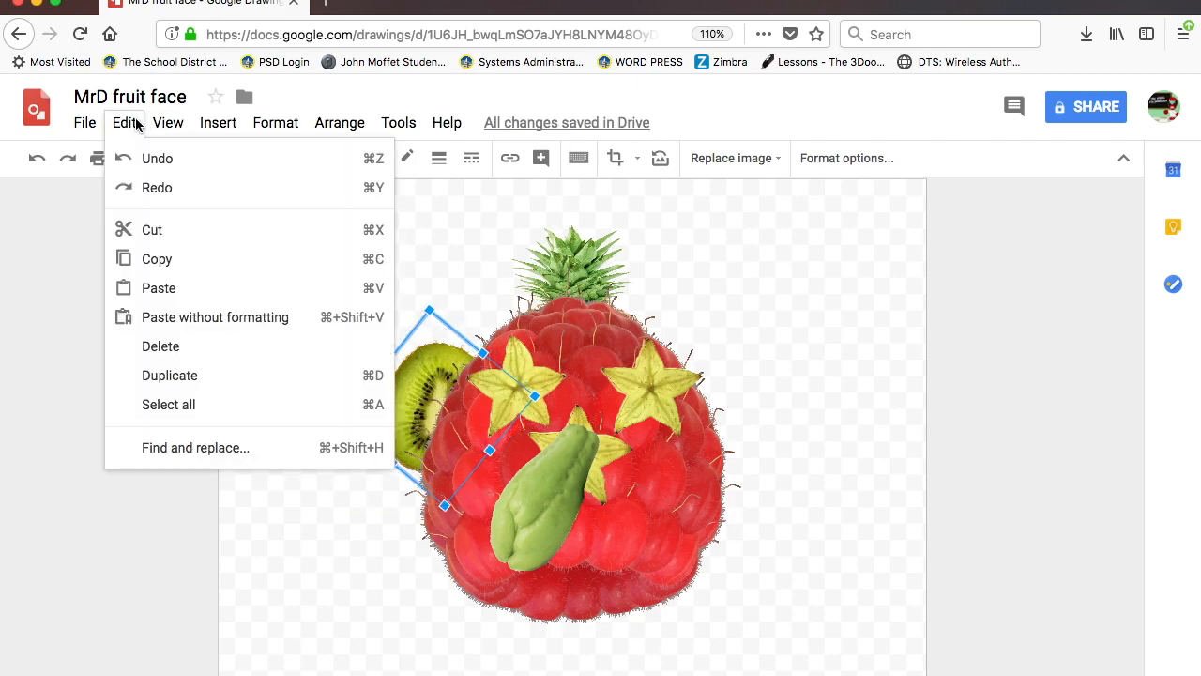
pyautogui.click(155, 260)
pyautogui.click(419, 479)
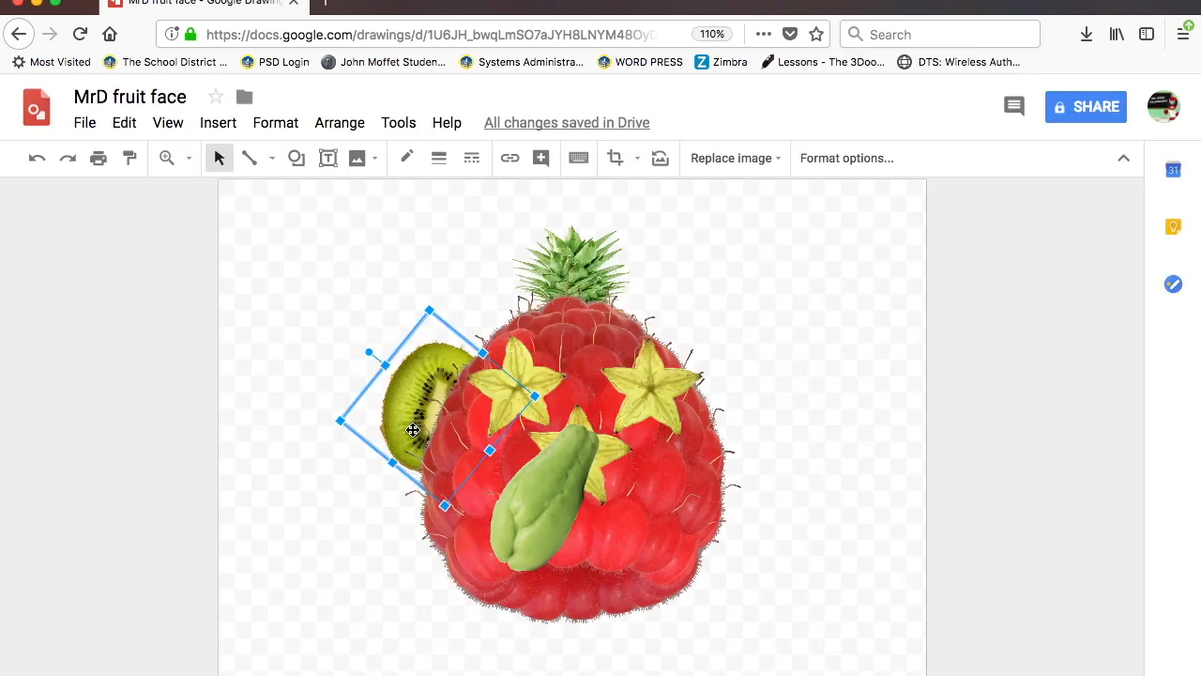
pyautogui.click(409, 378)
pyautogui.click(381, 396)
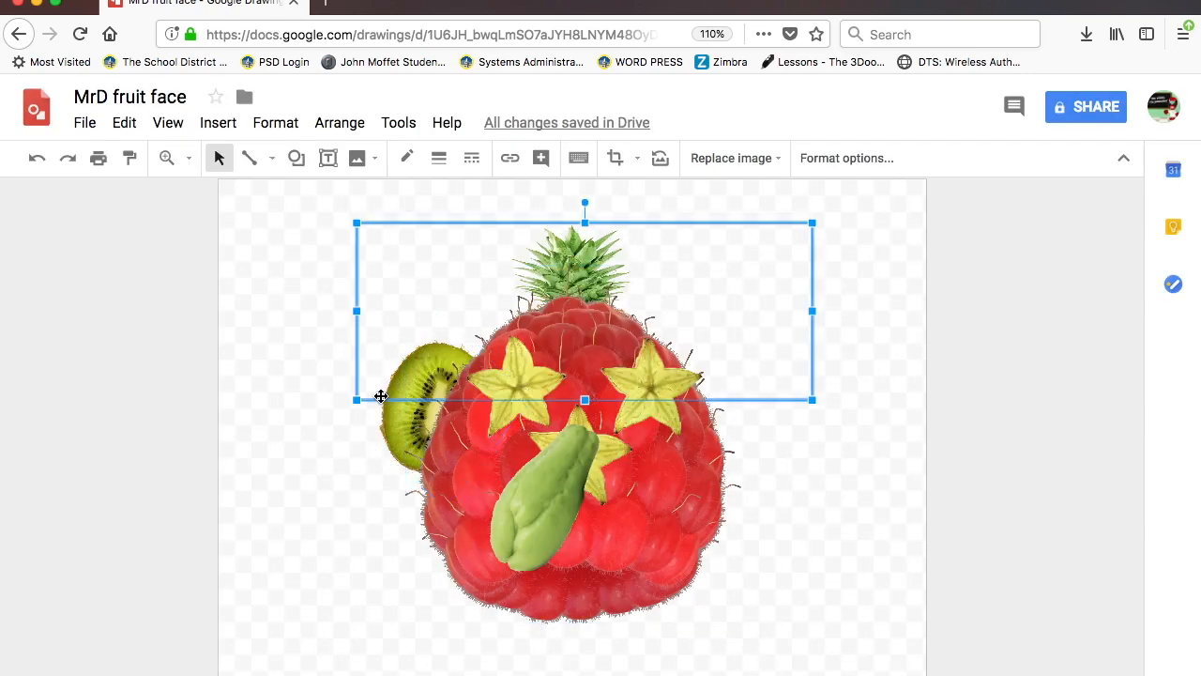
pyautogui.click(377, 427)
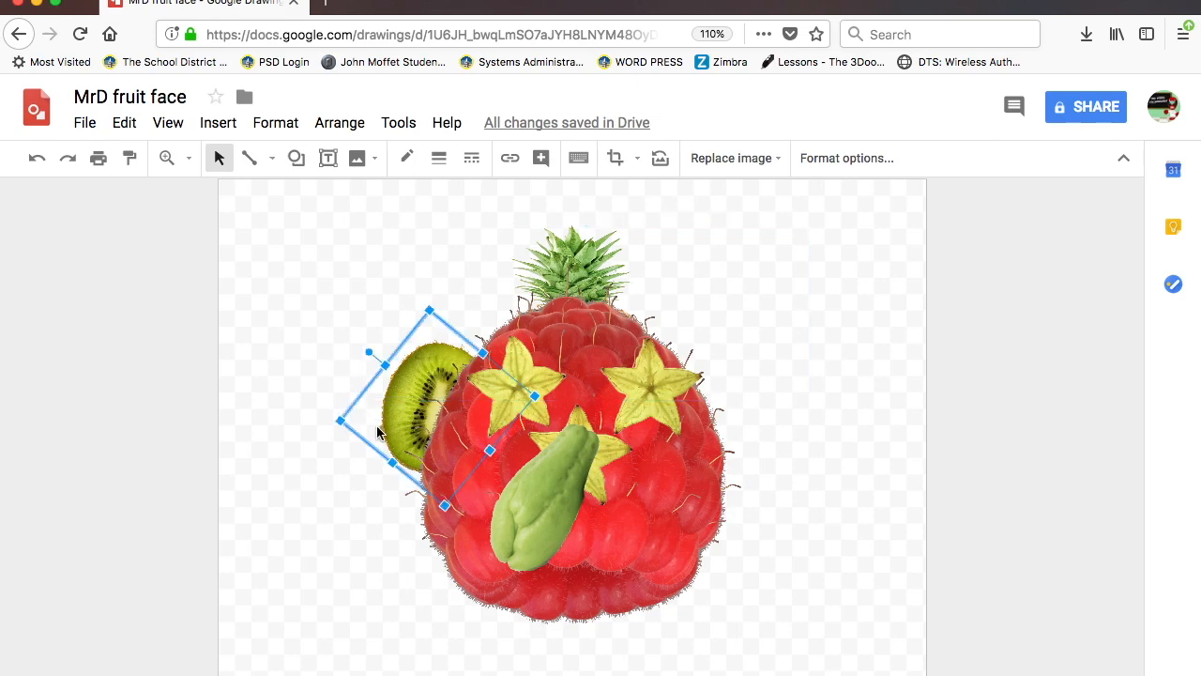
pyautogui.hotkey('ctrl', 'v')
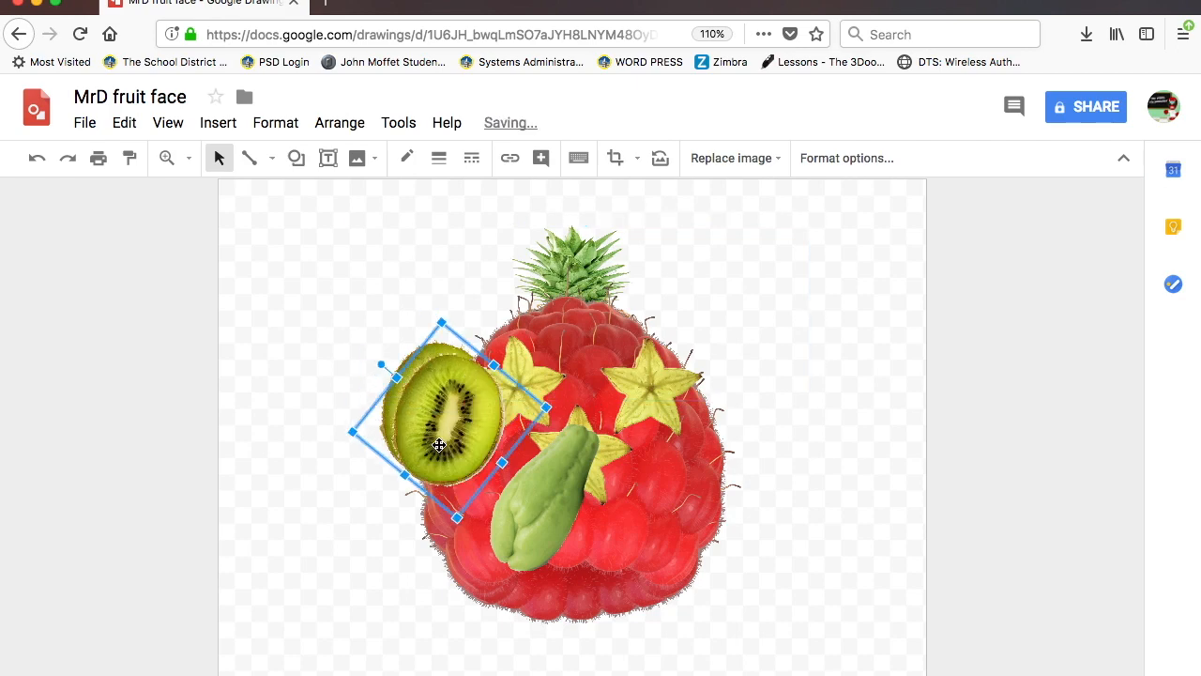
# - Flip the copied kiwi horizontally and move it to the raspberry's right side
pyautogui.click(330, 125)
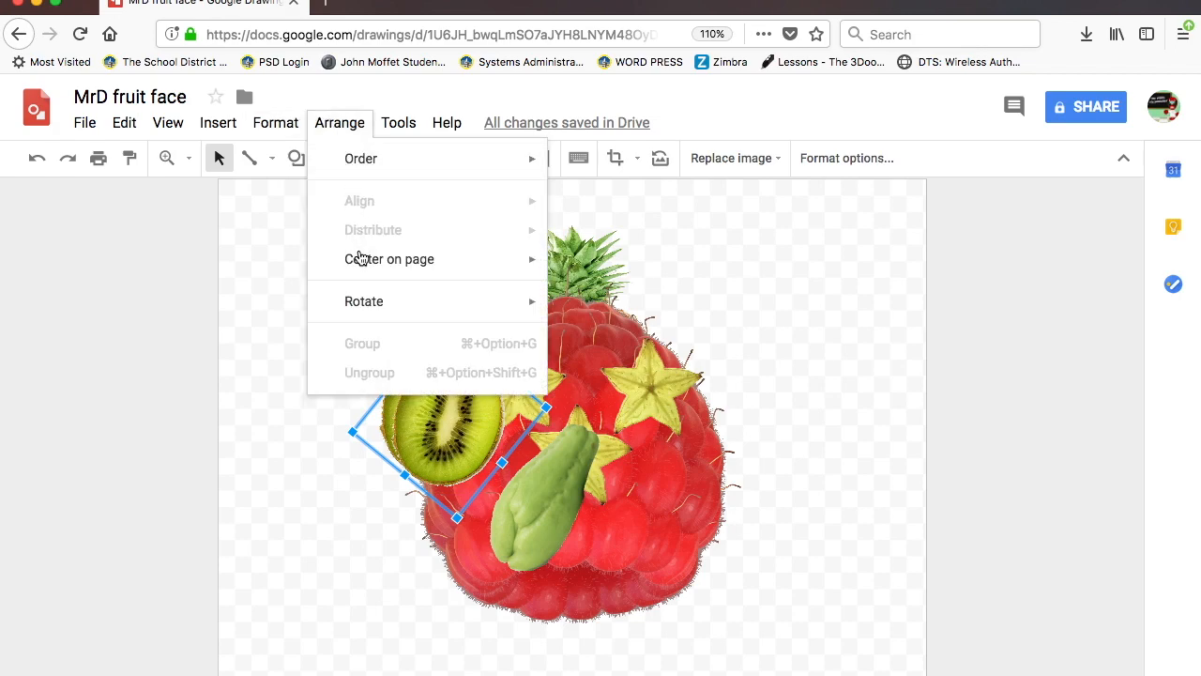
pyautogui.moveTo(357, 308)
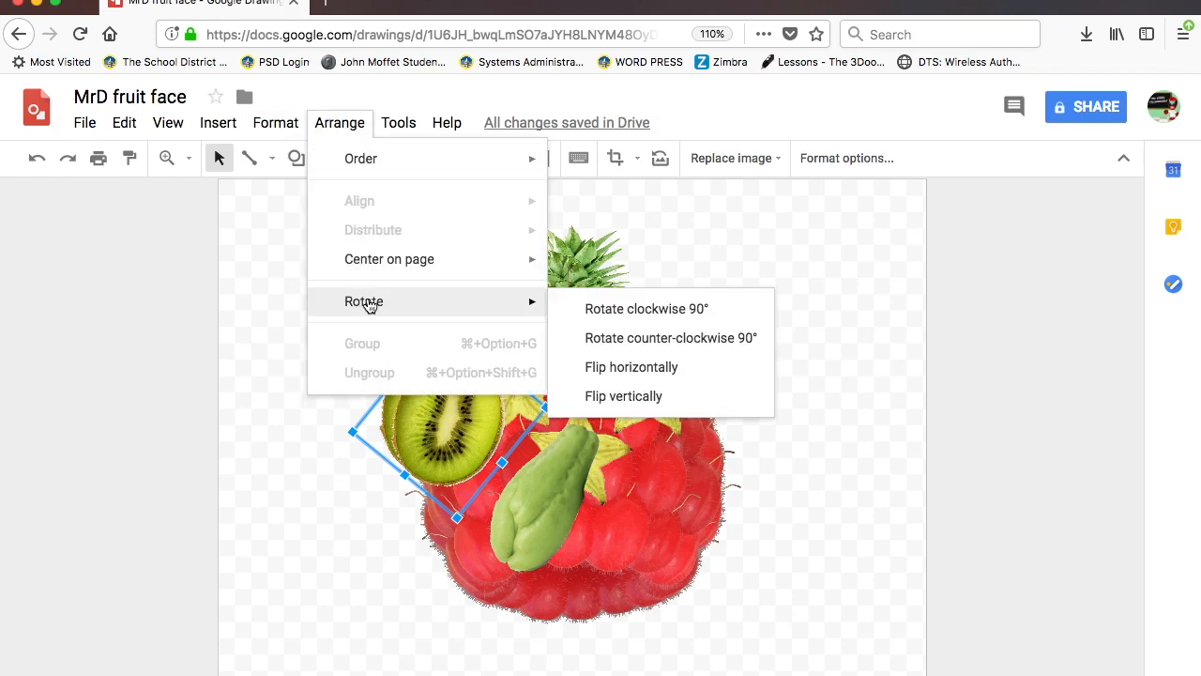
pyautogui.click(595, 380)
pyautogui.moveTo(467, 411); pyautogui.dragTo(729, 411)
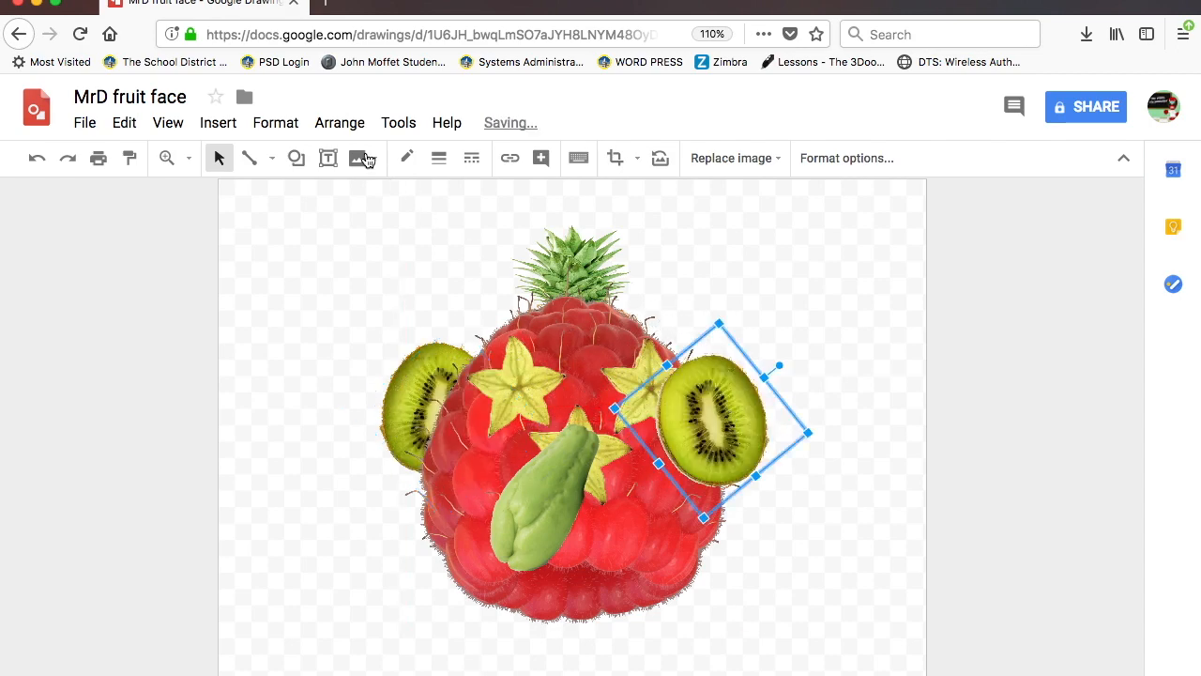
# - Flip the right kiwi vertically and send it behind the raspberry
pyautogui.click(340, 127)
pyautogui.moveTo(355, 304)
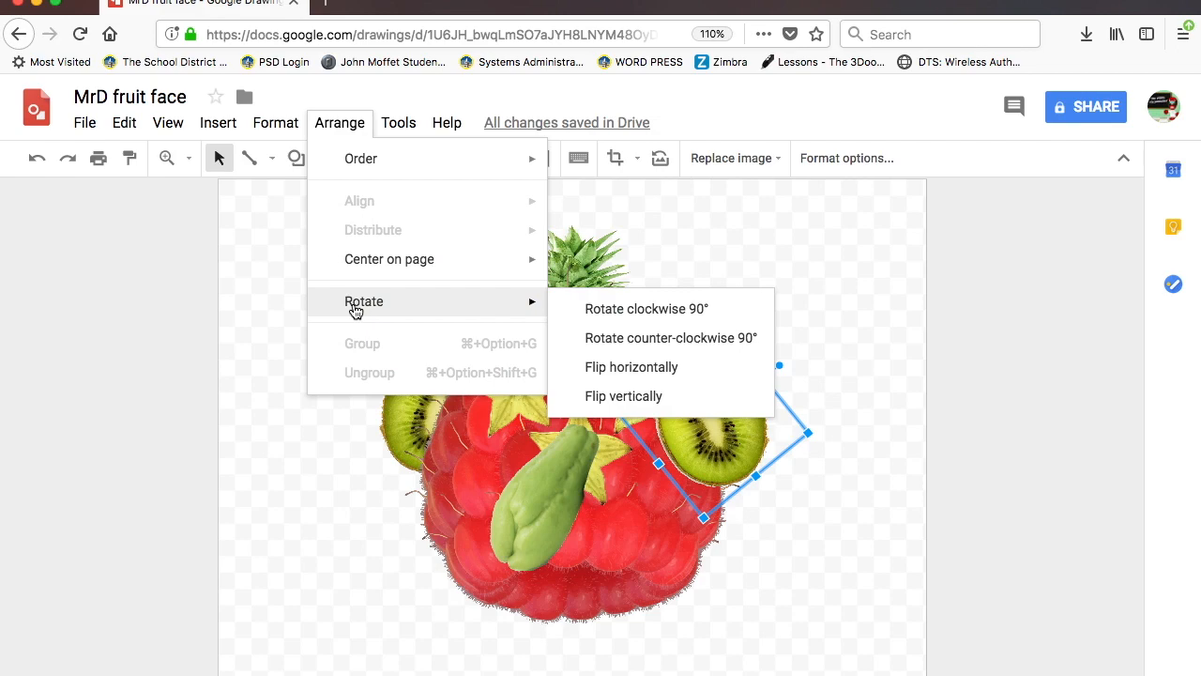
pyautogui.click(629, 403)
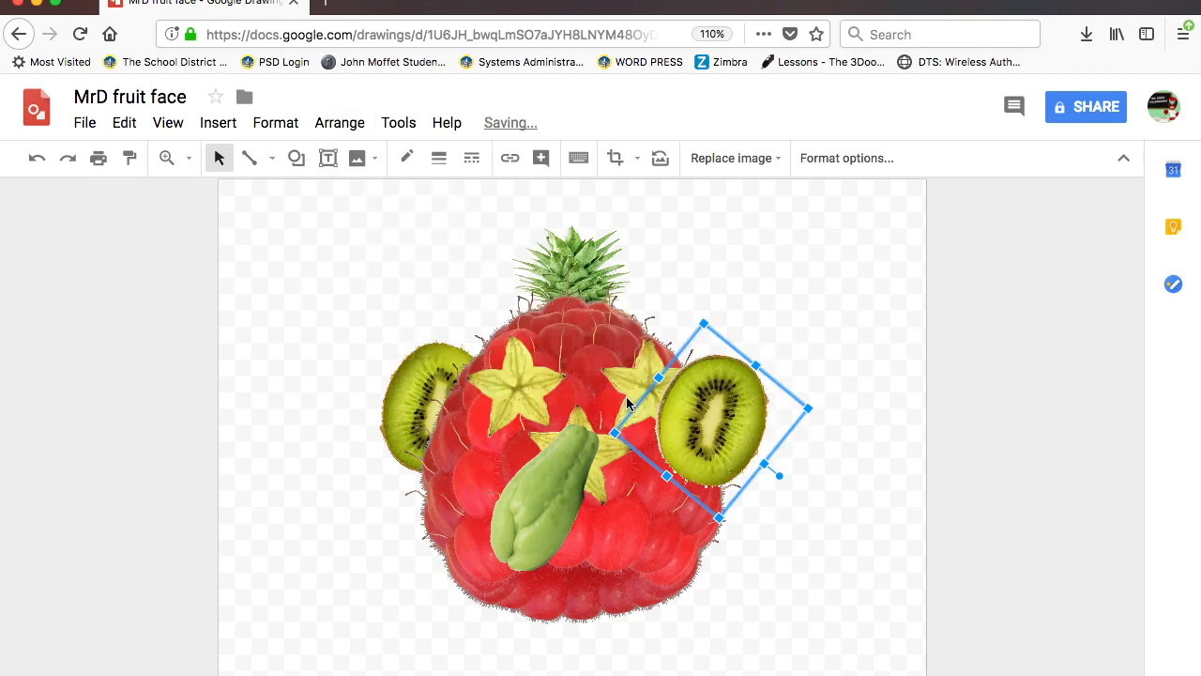
pyautogui.click(333, 130)
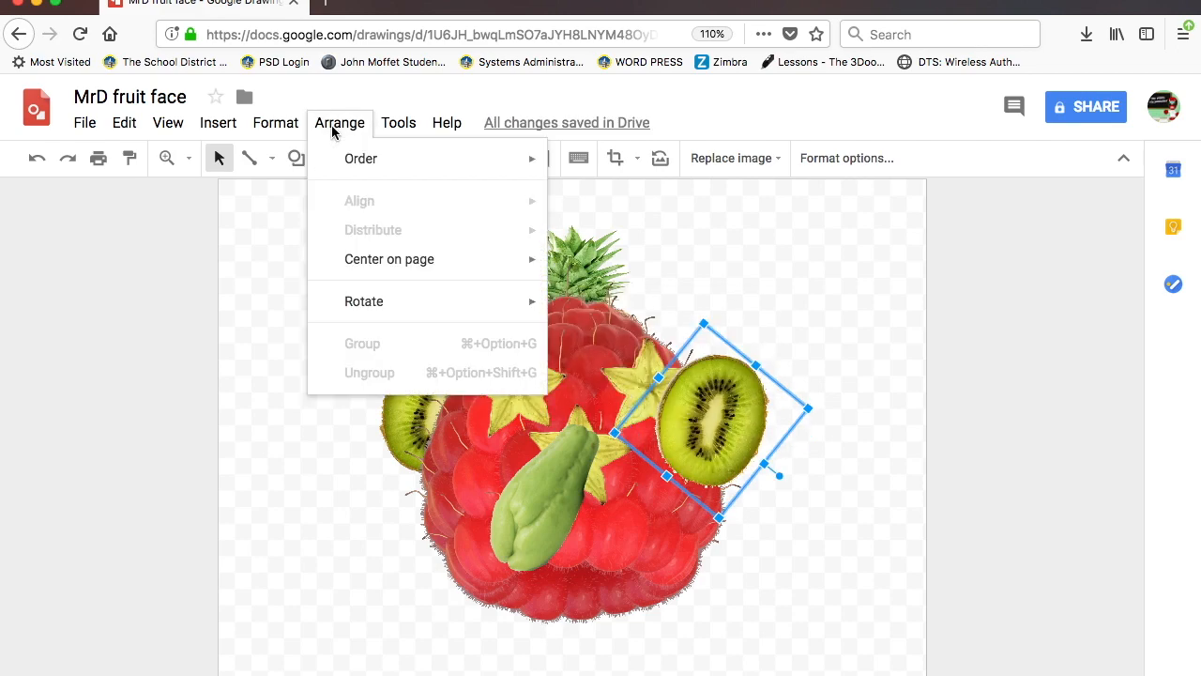
pyautogui.moveTo(361, 161)
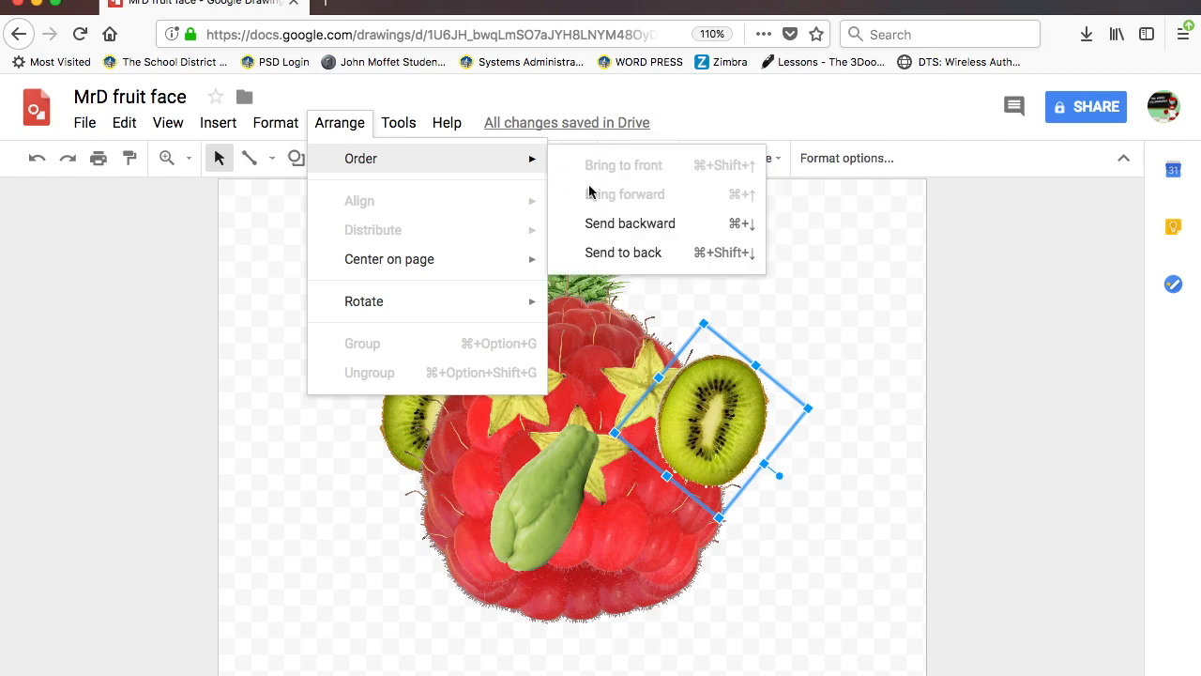
pyautogui.click(622, 256)
pyautogui.click(340, 329)
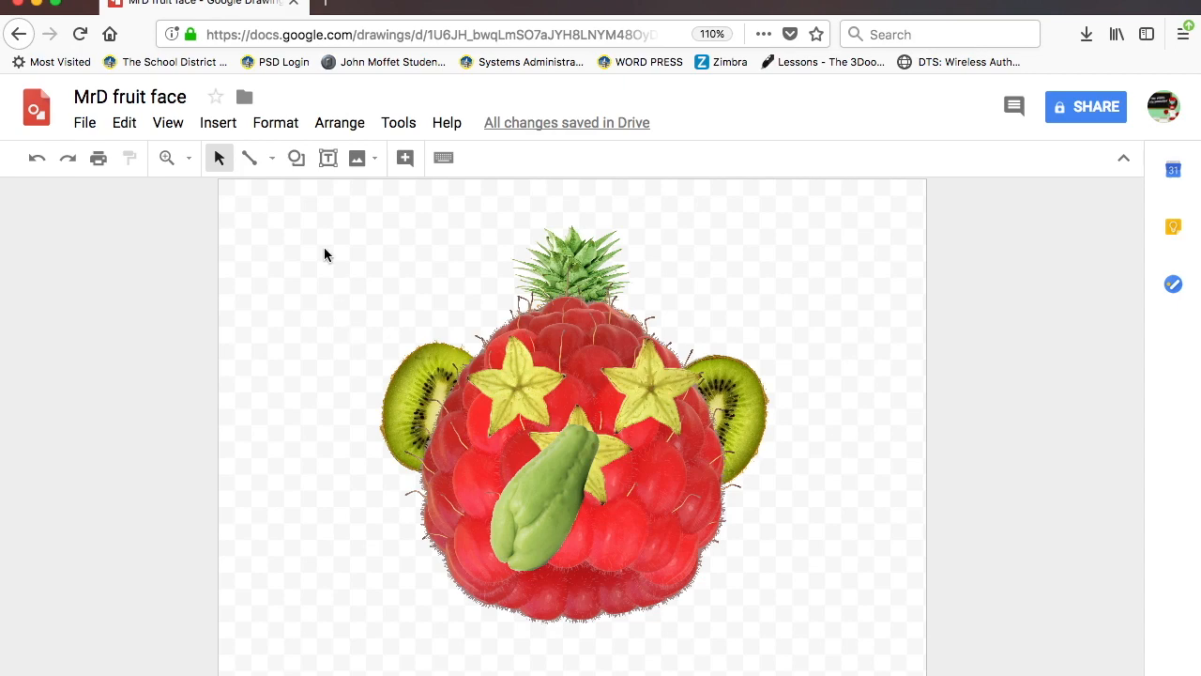
# - Draw a page-sized rectangle, fill it green, and send it to the back
pyautogui.click(296, 158)
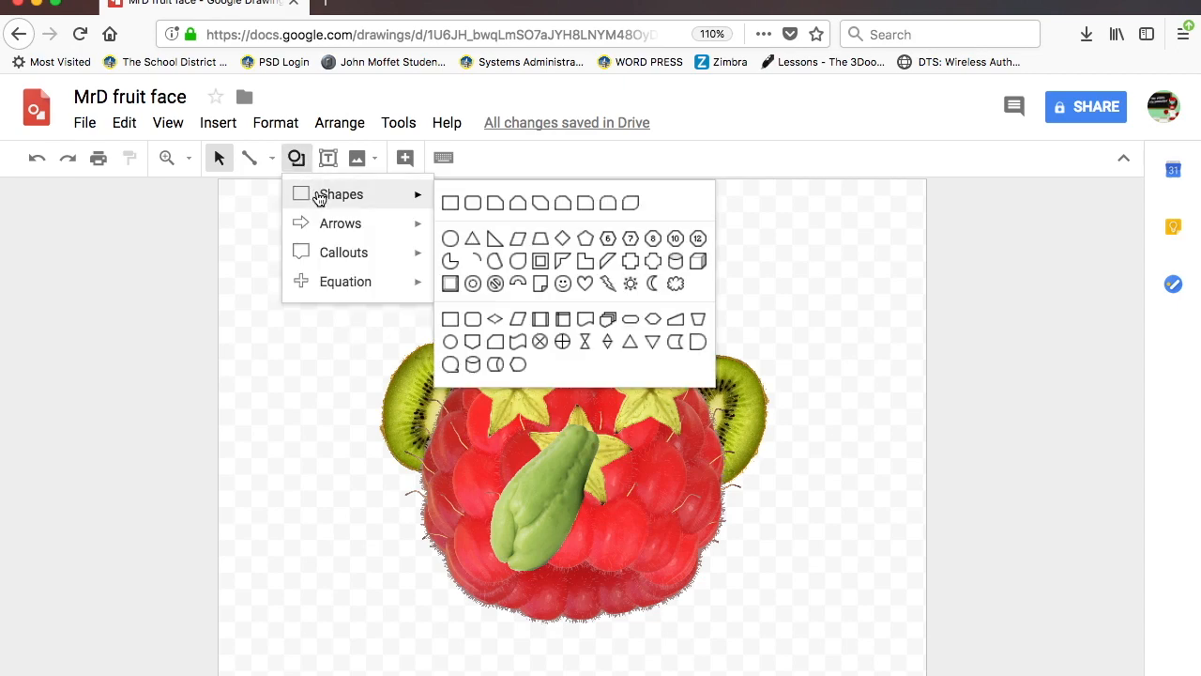
pyautogui.click(450, 202)
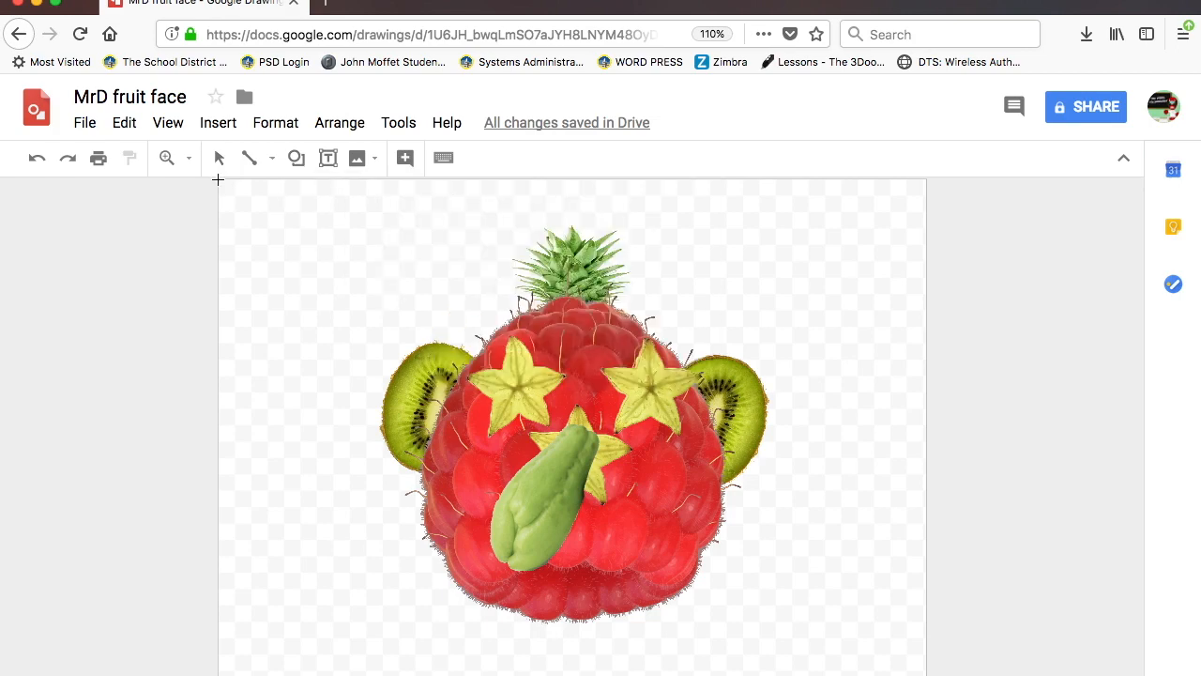
pyautogui.moveTo(217, 179); pyautogui.dragTo(493, 466)
pyautogui.moveTo(774, 659); pyautogui.dragTo(920, 675)
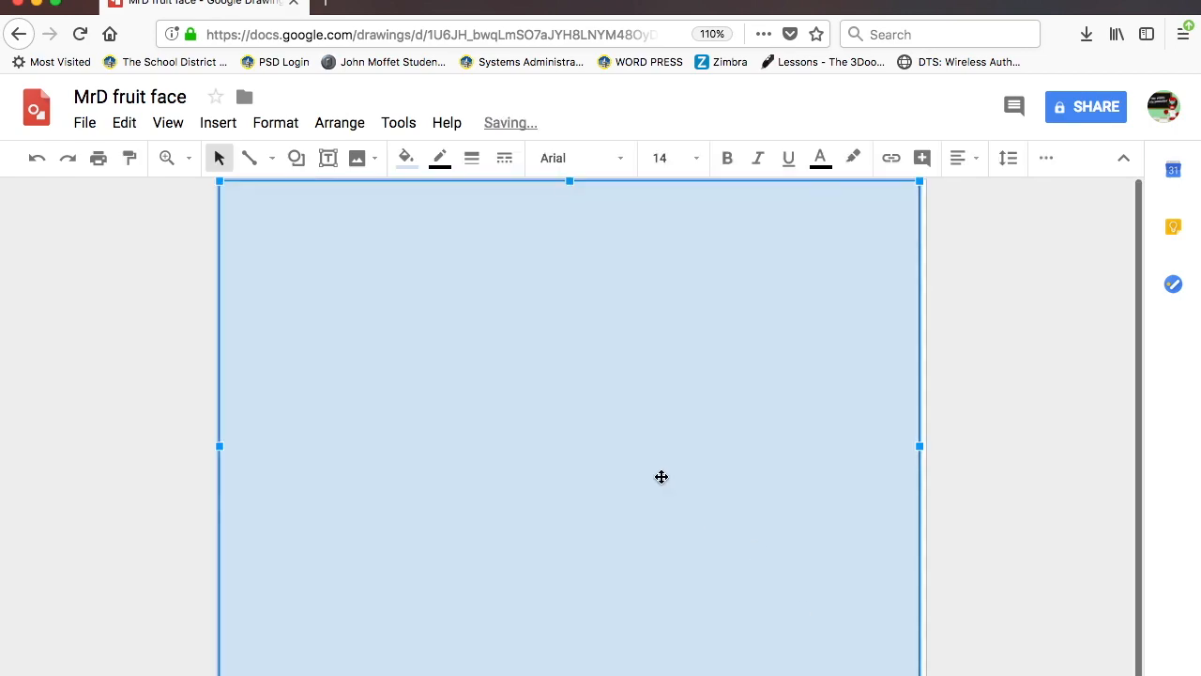
pyautogui.click(407, 159)
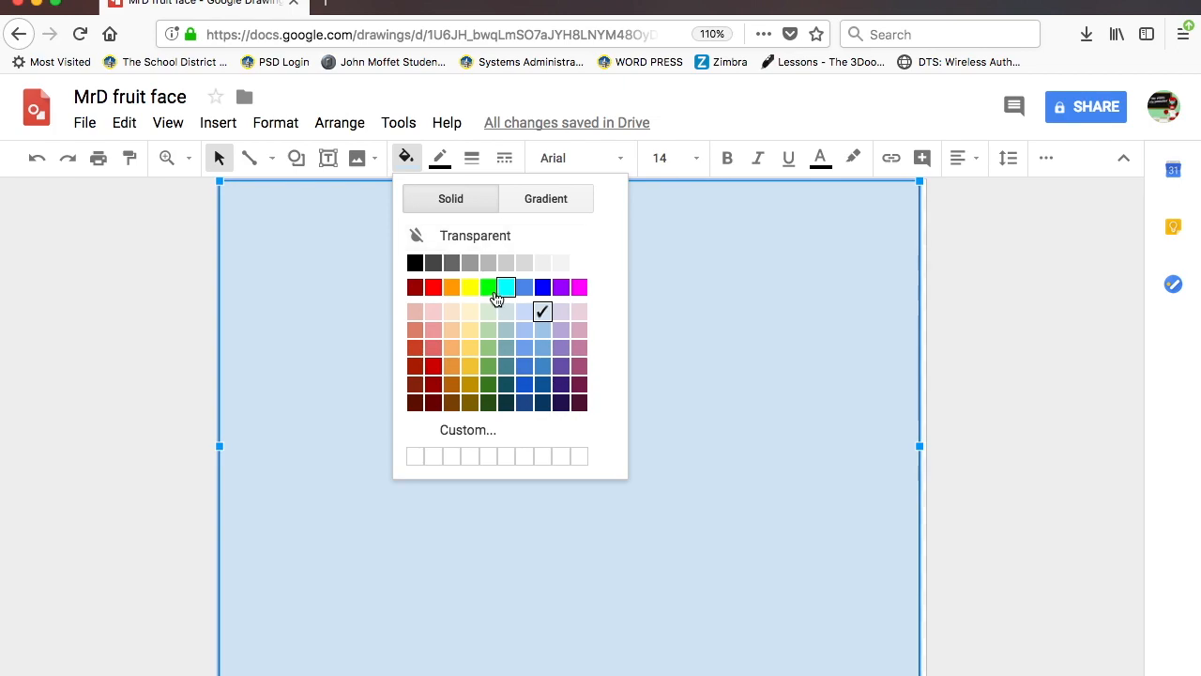
pyautogui.click(488, 287)
pyautogui.click(338, 123)
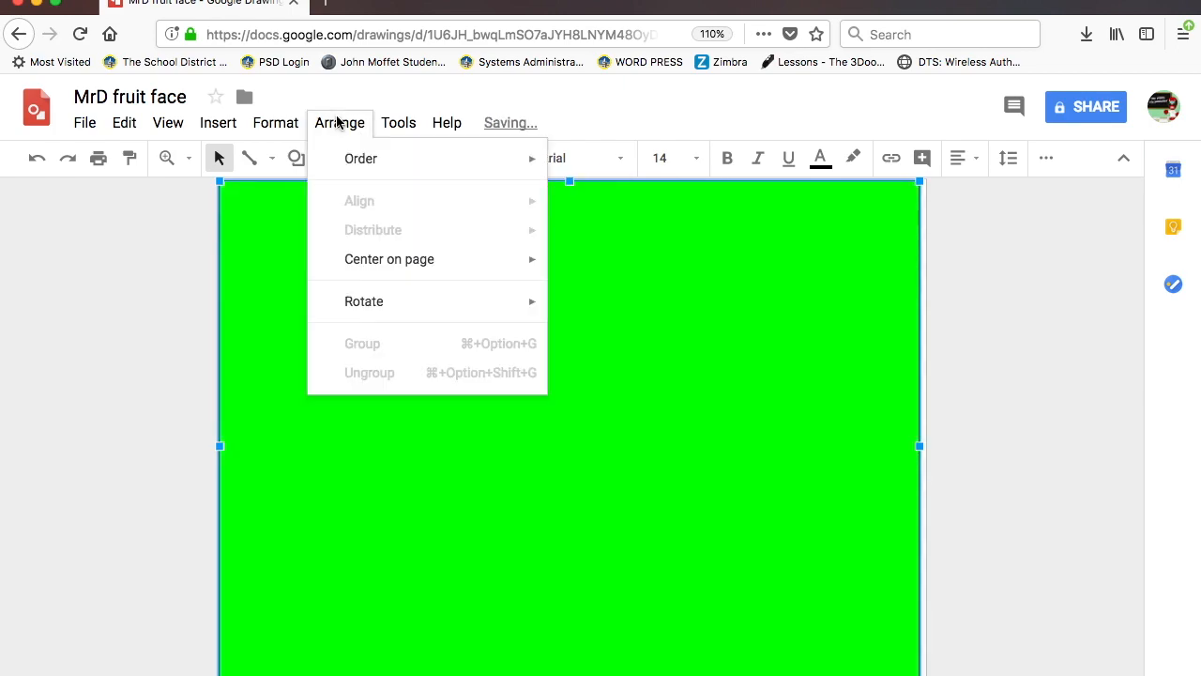
pyautogui.moveTo(340, 166)
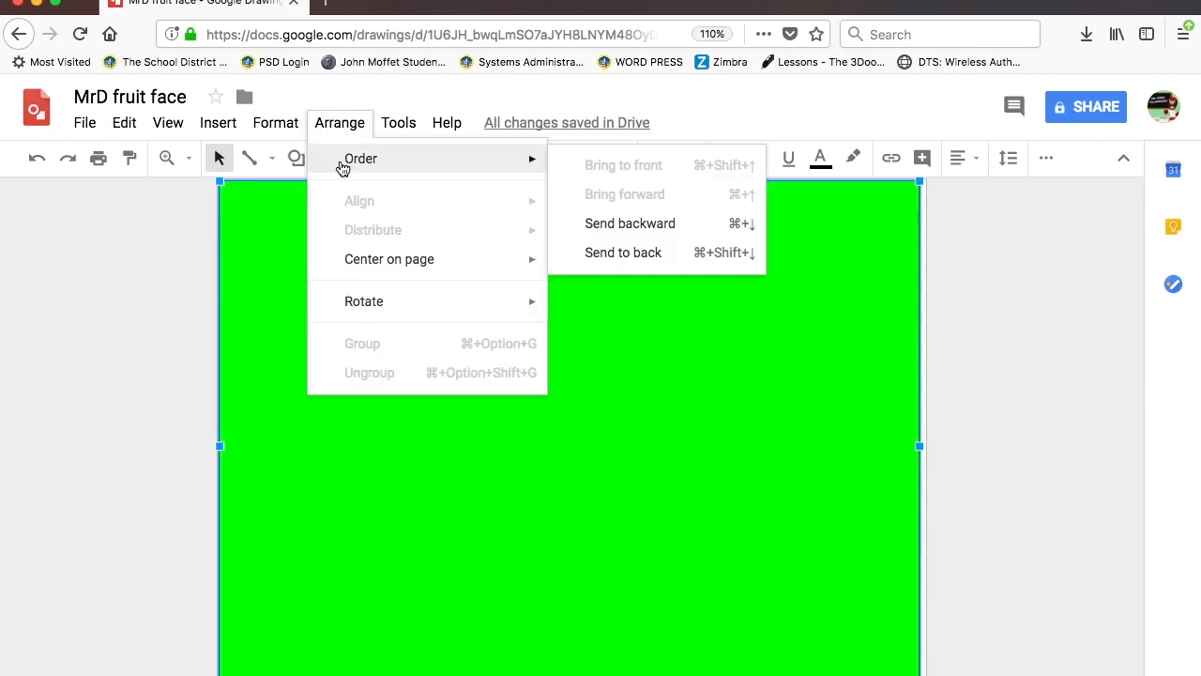
pyautogui.click(606, 254)
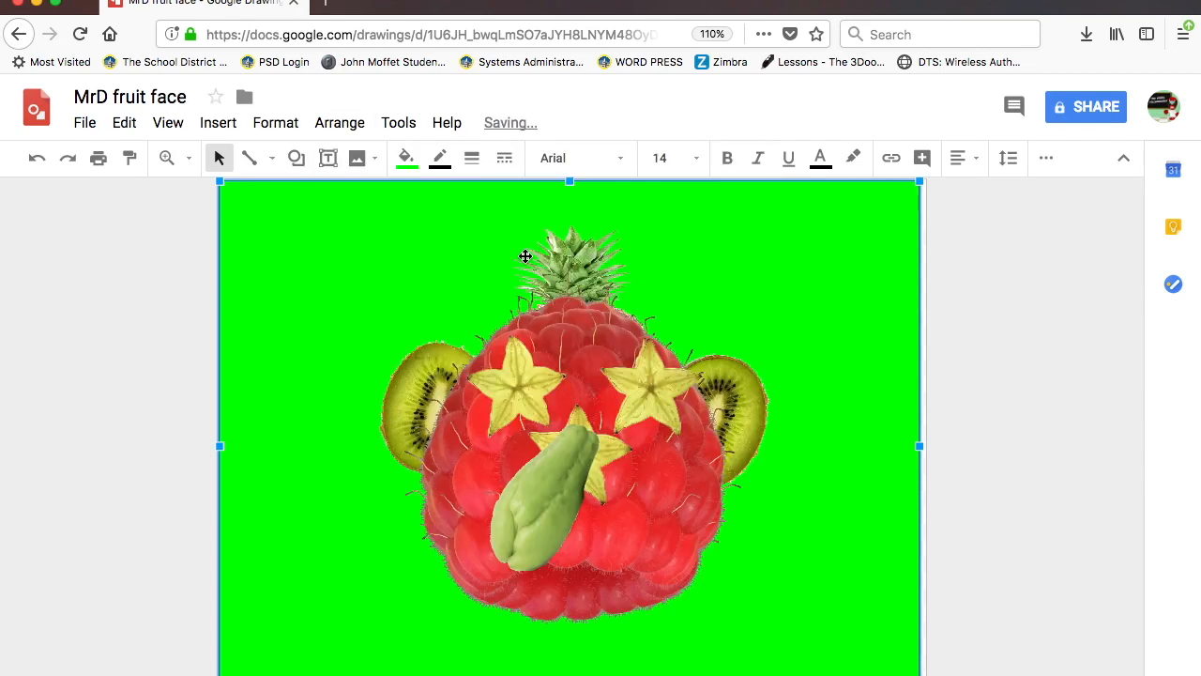
# - Change the background rectangle's fill to a light-green gradient
pyautogui.click(404, 161)
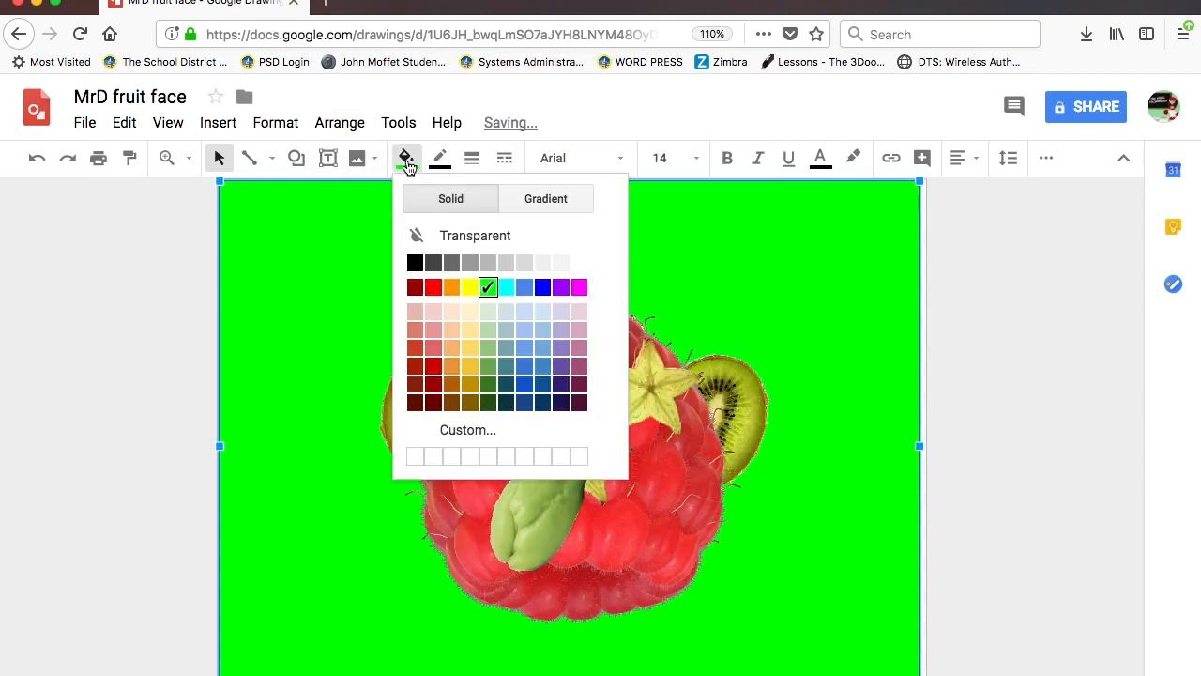
pyautogui.click(538, 201)
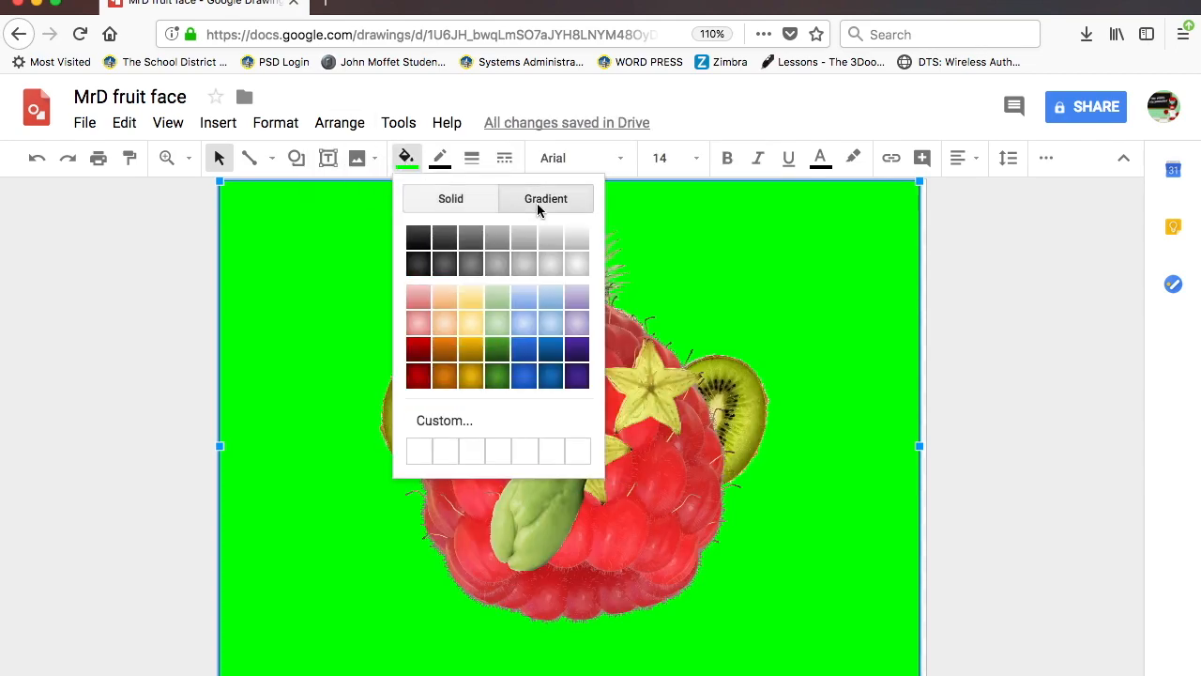
pyautogui.click(497, 322)
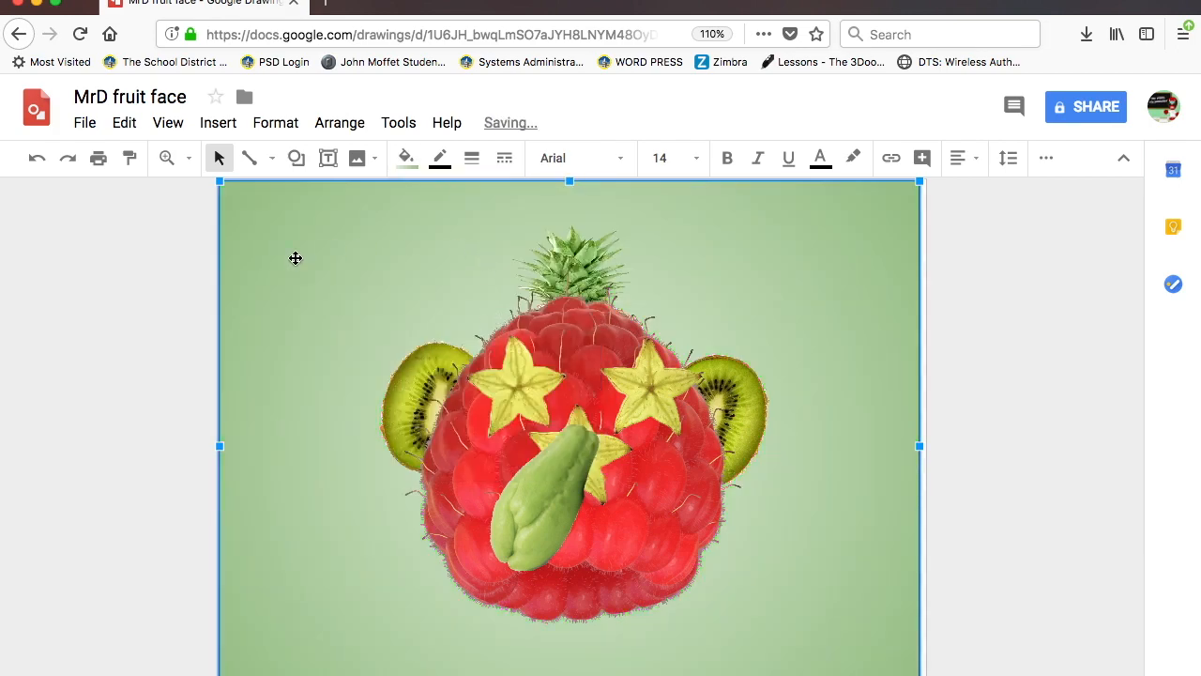
pyautogui.click(145, 303)
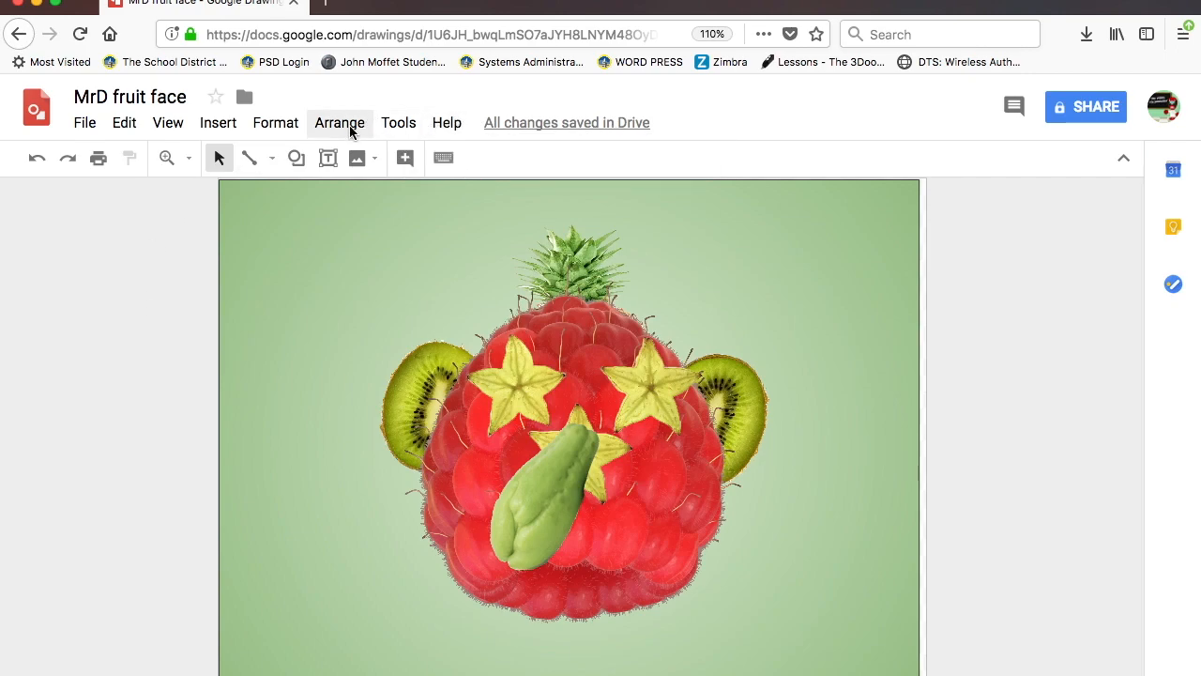
# - Share the drawing with the recipient's e-mail as Can comment and begin a note
pyautogui.click(1085, 109)
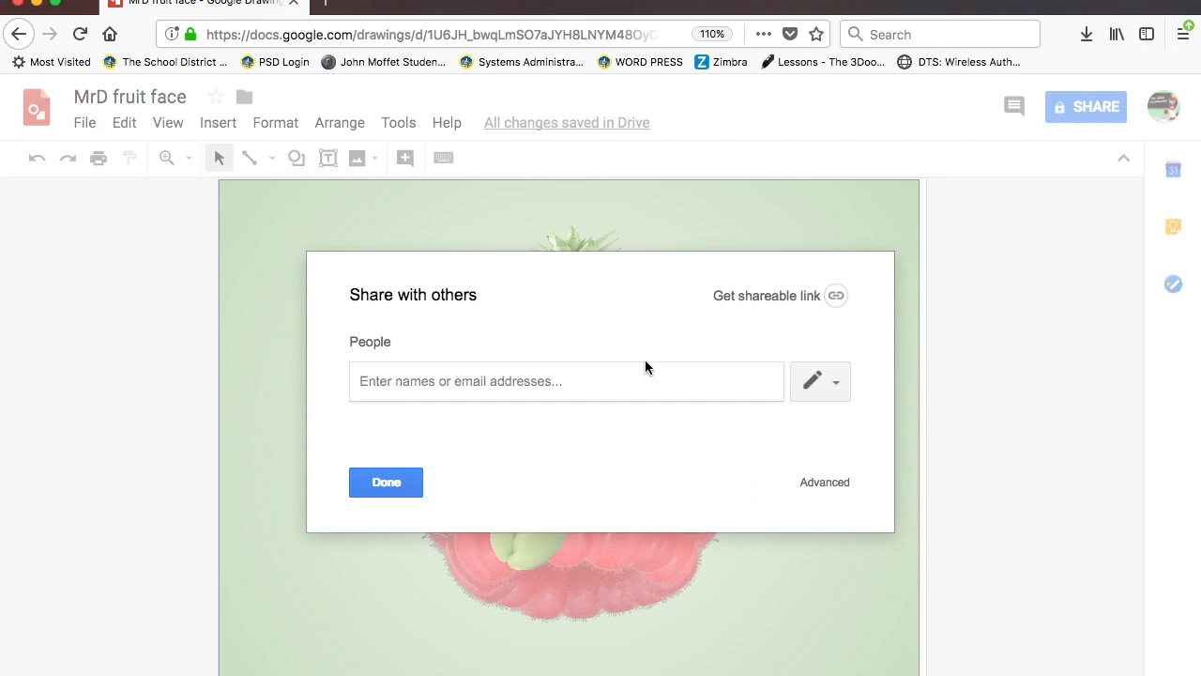
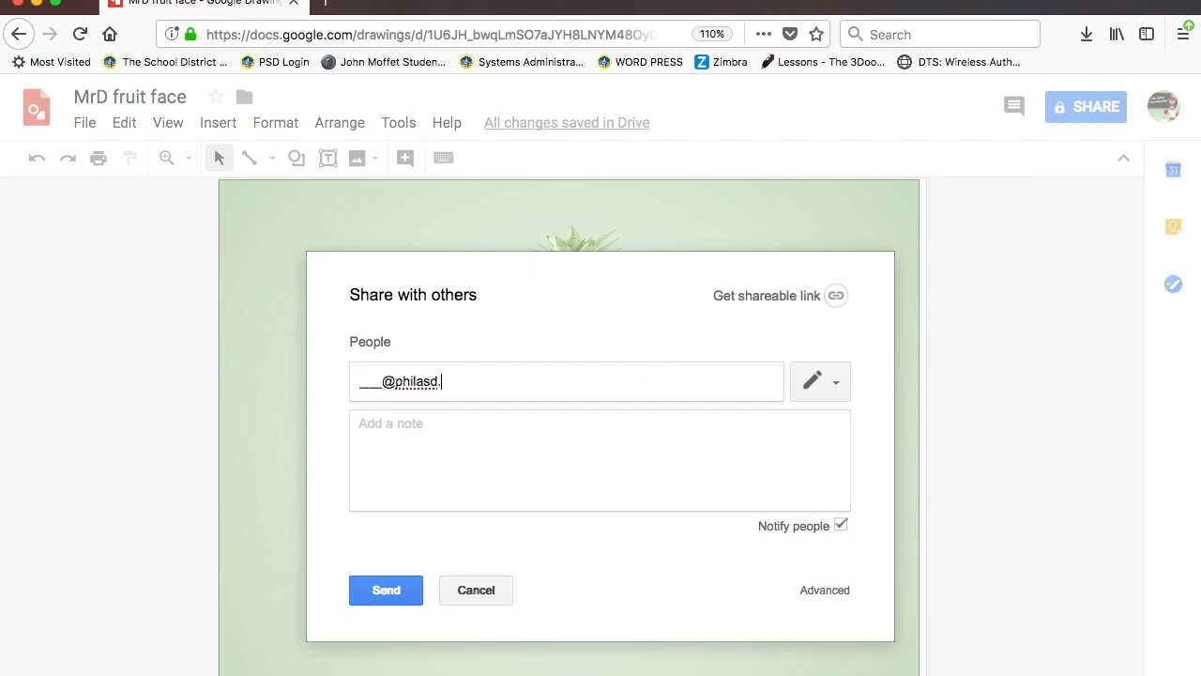
pyautogui.click(836, 387)
pyautogui.click(797, 451)
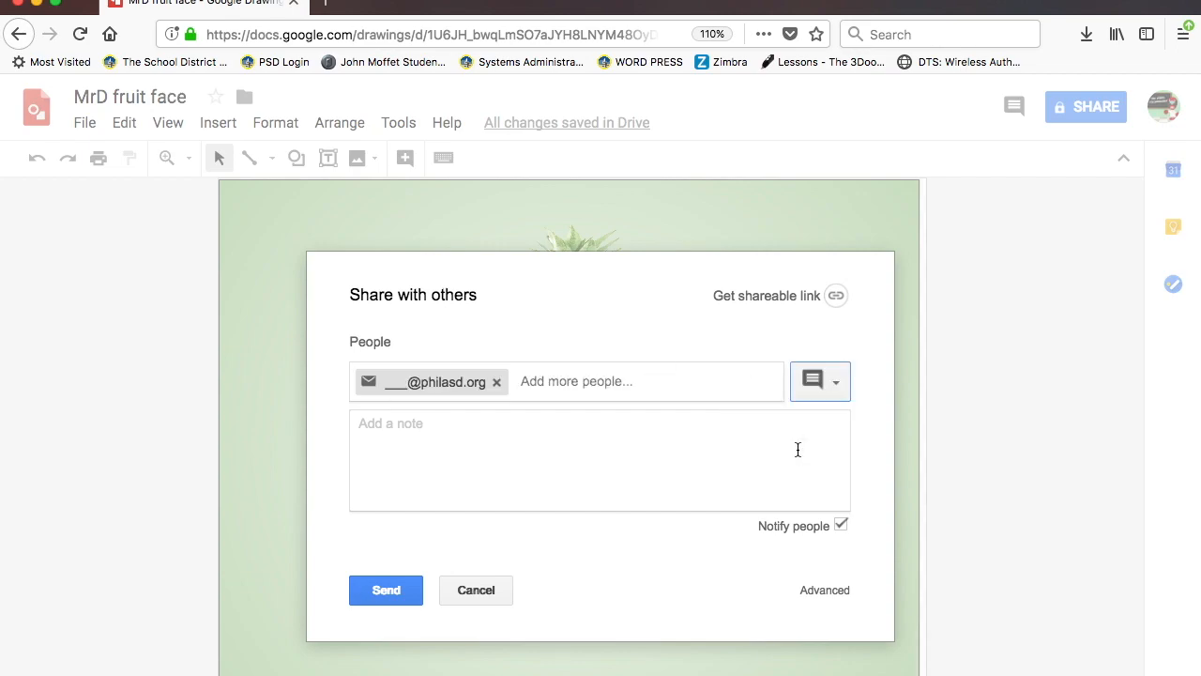
pyautogui.click(585, 448)
pyautogui.write('m')
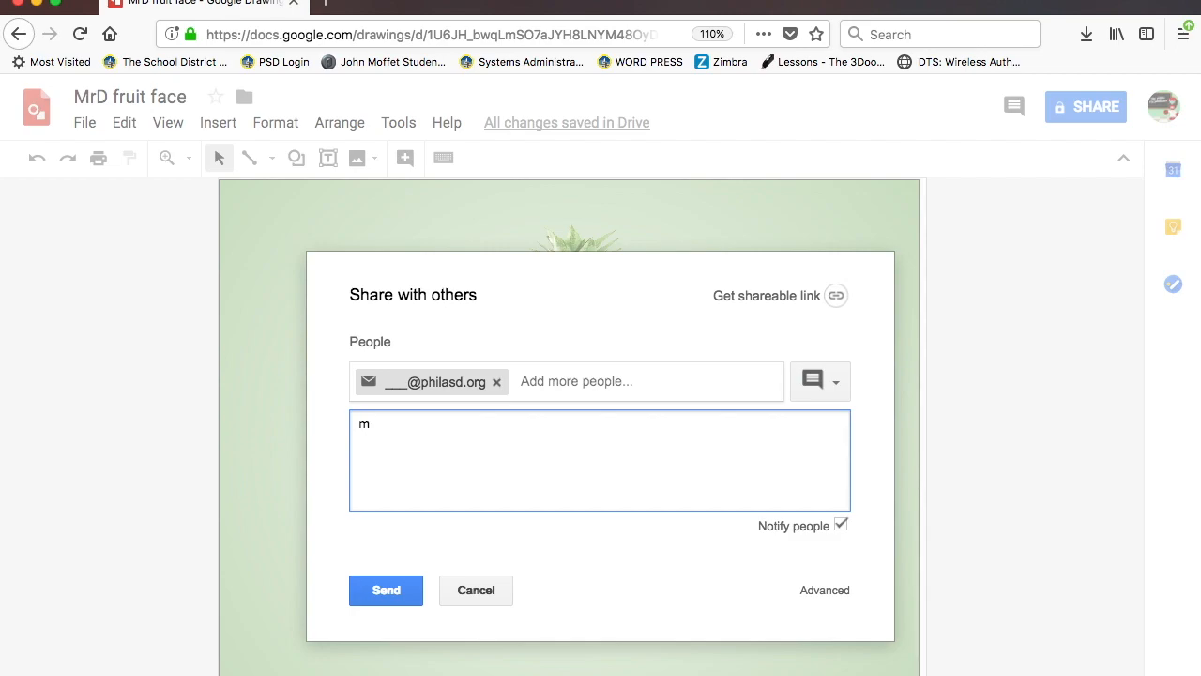